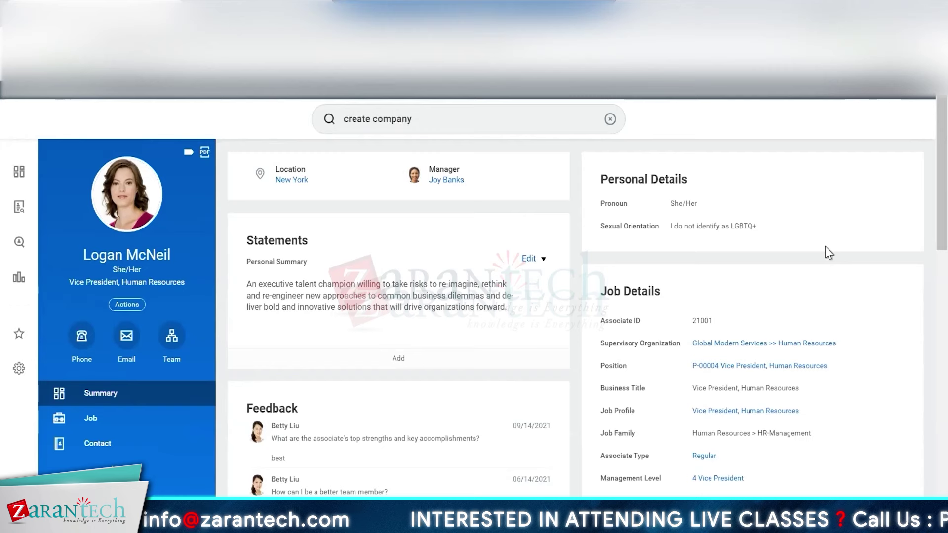
Clear the search text and open the related actions of the supervisory organization in the worker's job details.
left_click(611, 119)
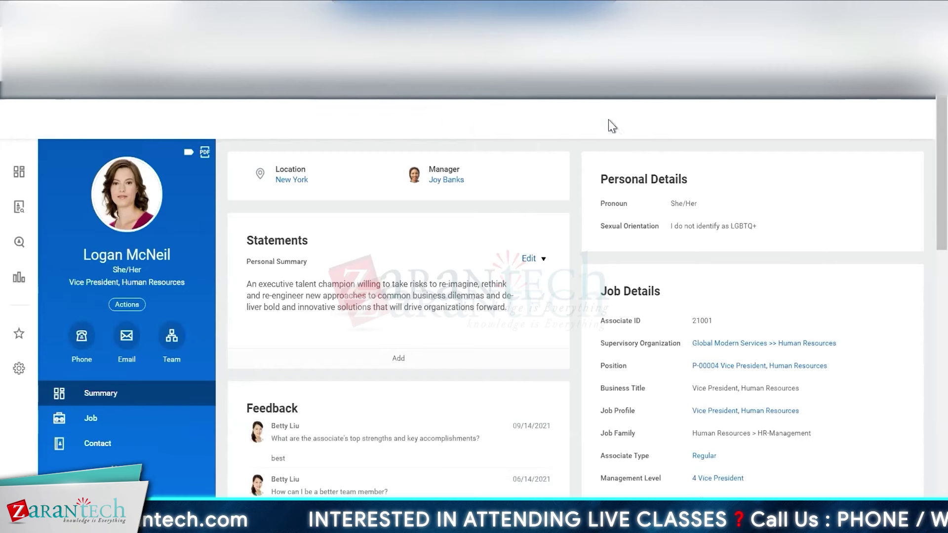
left_click(718, 113)
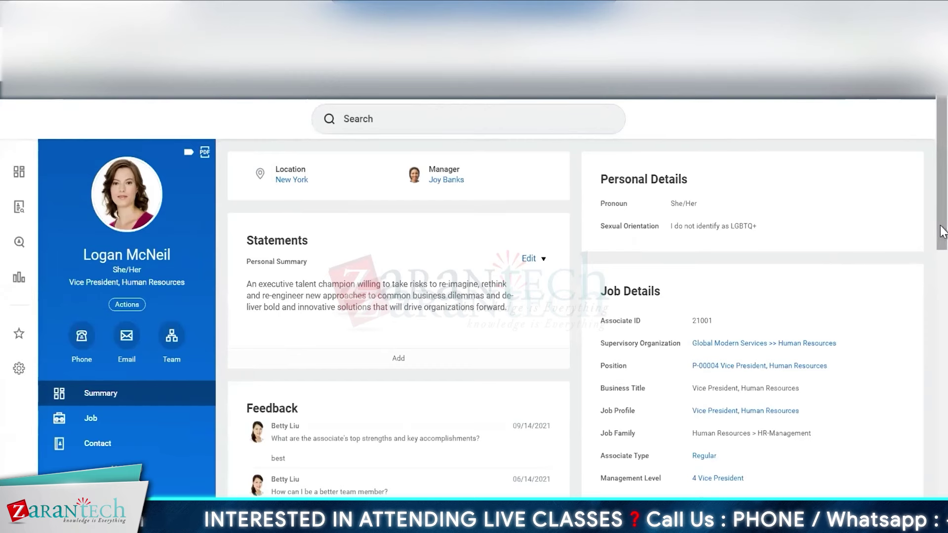
left_click_drag(941, 232, 940, 245)
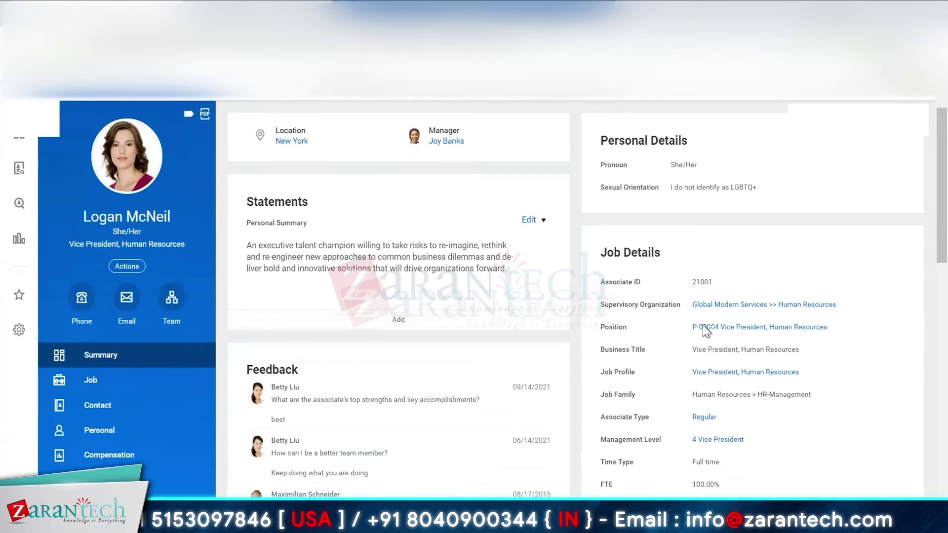
mouse_move(787, 313)
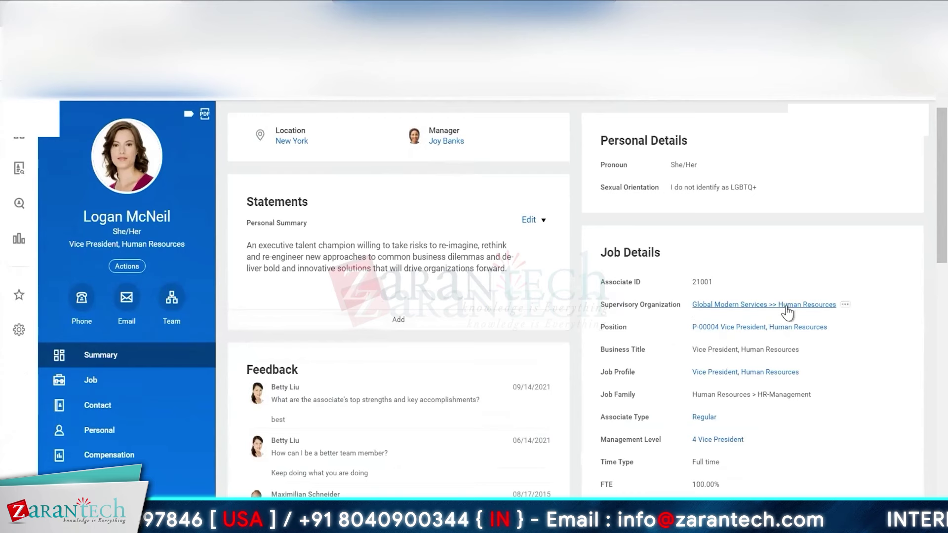
left_click(846, 306)
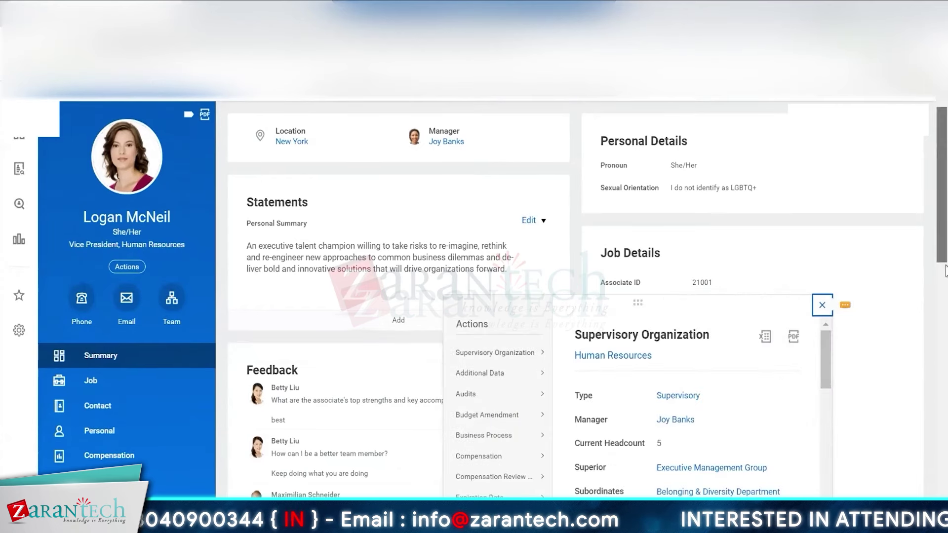
Review the actions available for the Human Resources supervisory organization and open its org chart.
scroll(838, 273, "down", 3)
left_click_drag(824, 263, 822, 278)
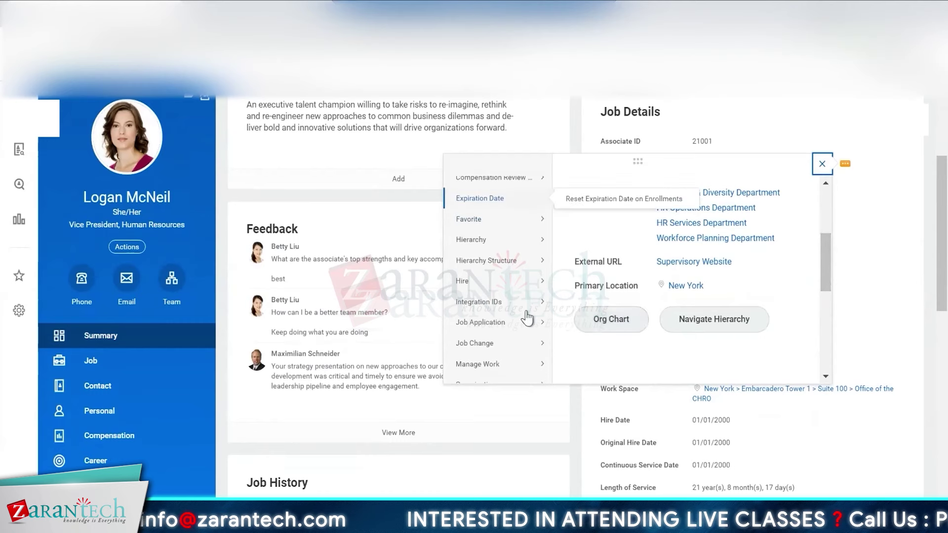
mouse_move(527, 313)
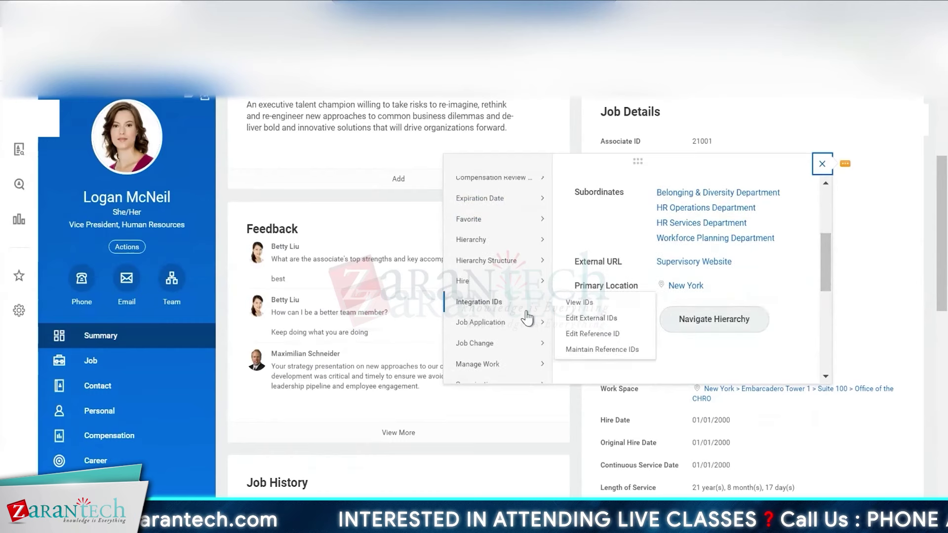
scroll(528, 318, "down", 3)
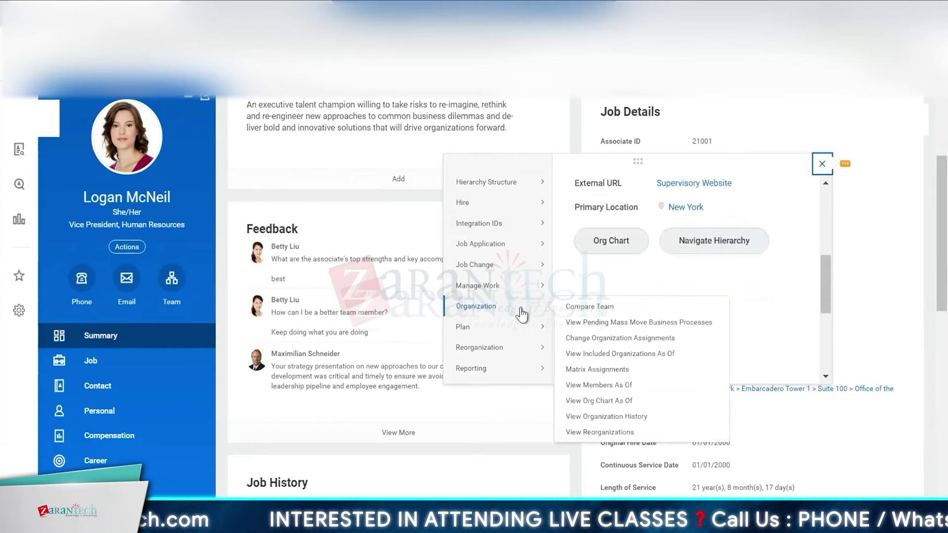
mouse_move(507, 355)
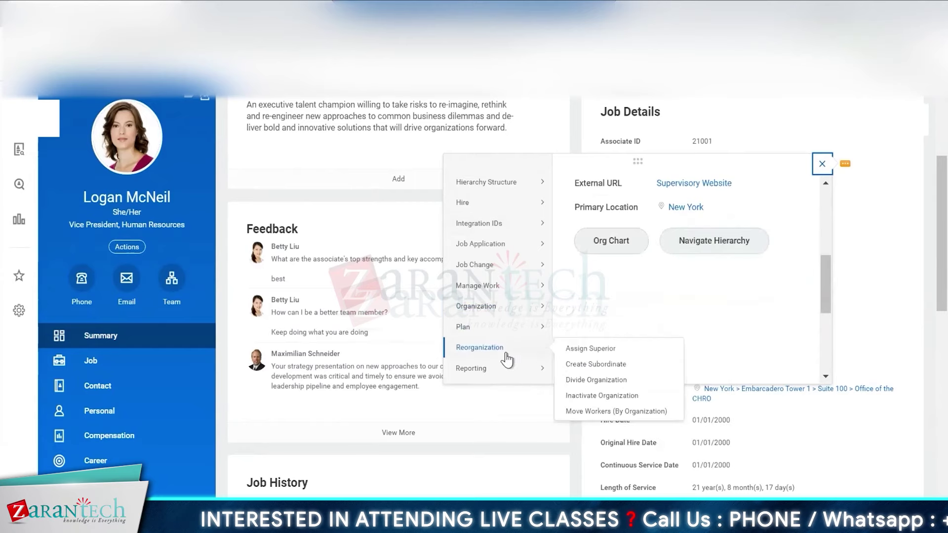
scroll(507, 360, "down", 2)
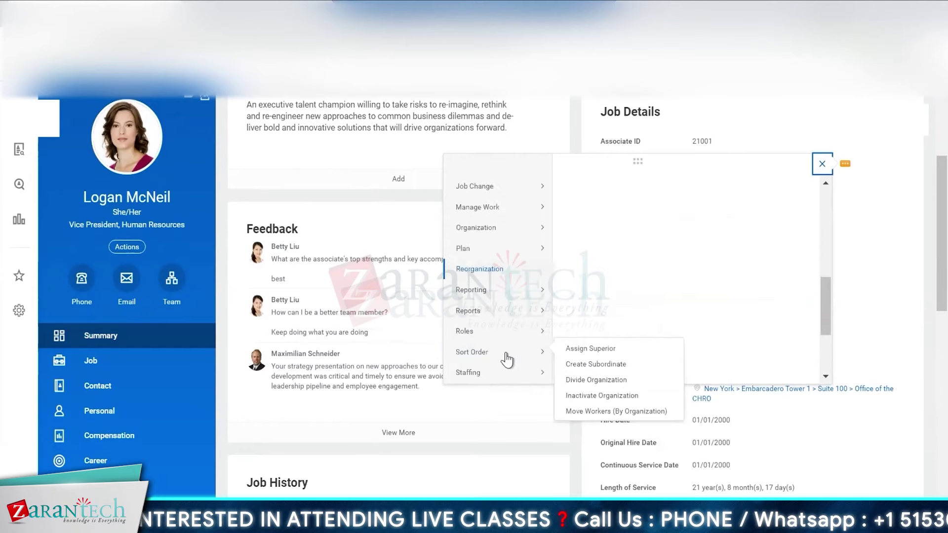
scroll(507, 360, "up", 5)
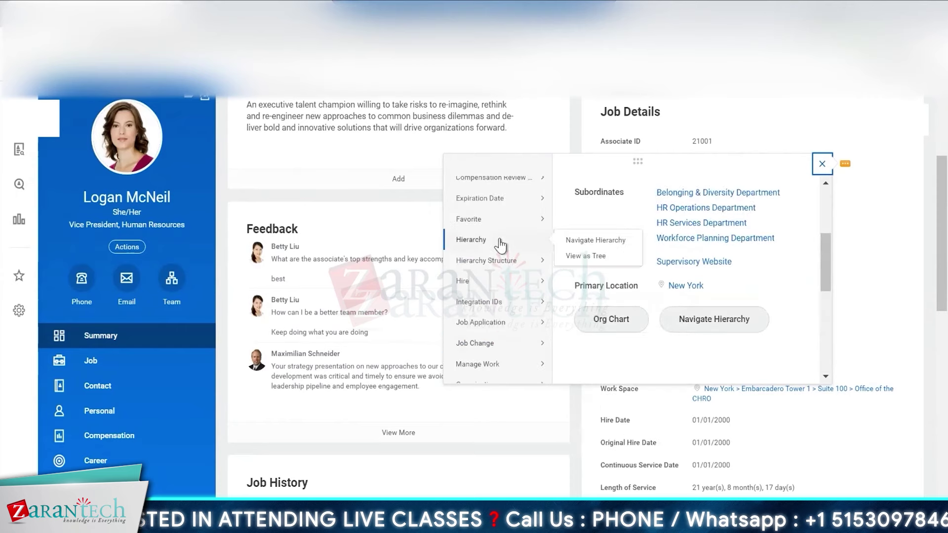
mouse_move(493, 270)
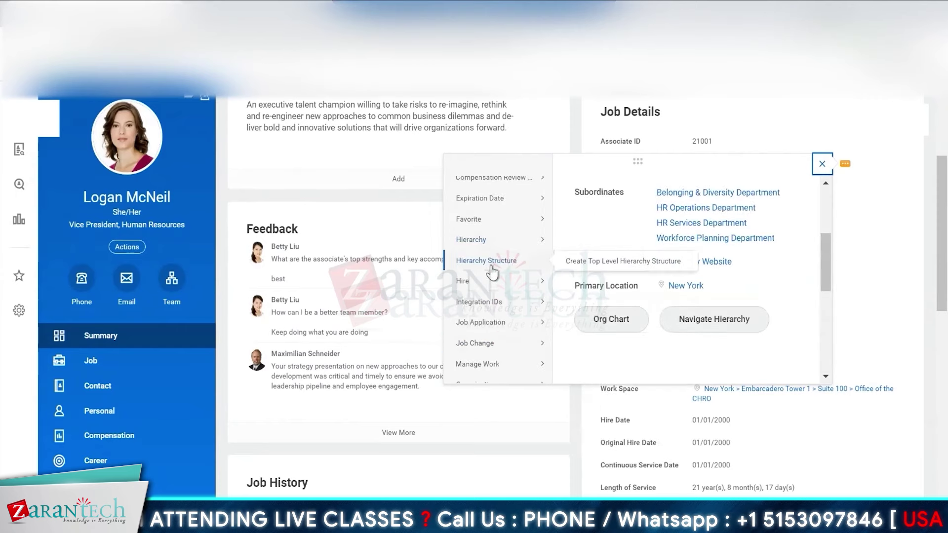
mouse_move(482, 243)
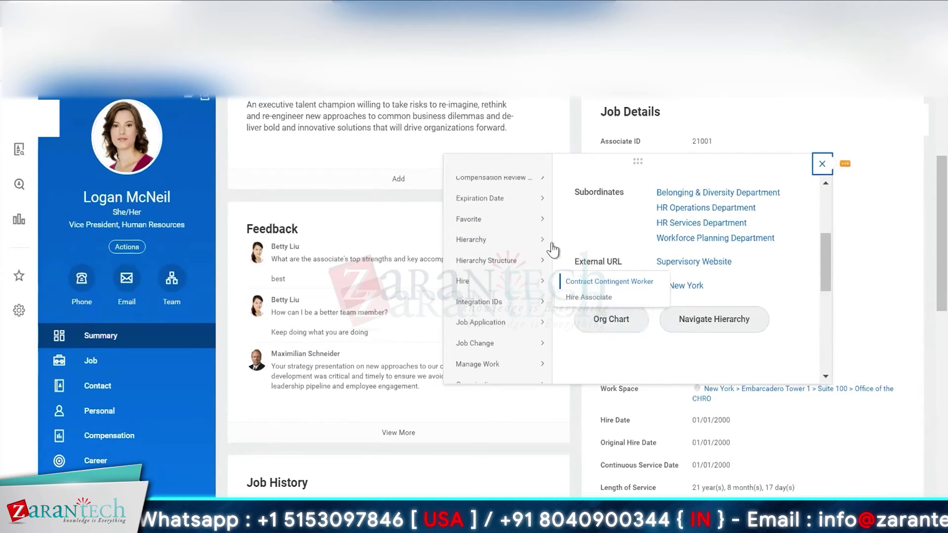
left_click(606, 321)
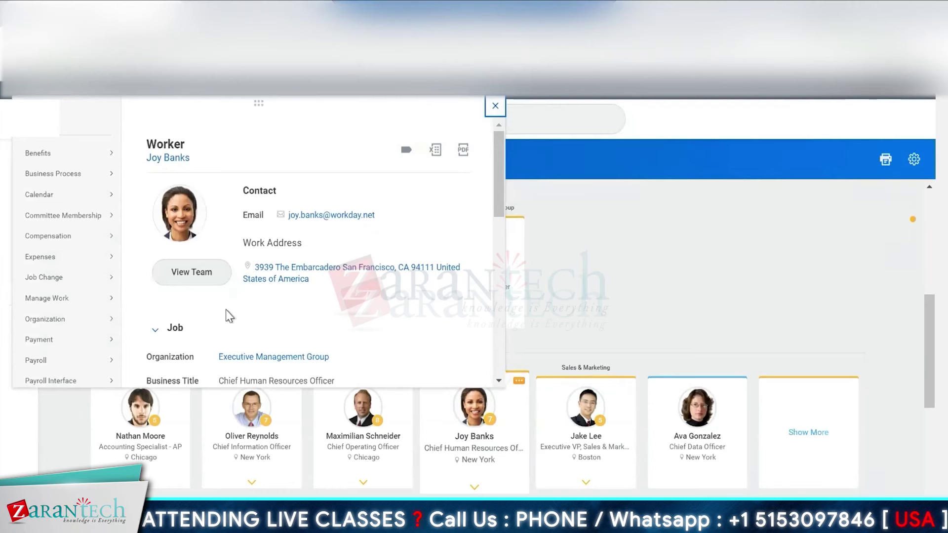
Examine the worker details and available actions of the Chief Human Resources Officer in the org chart.
scroll(226, 310, "down", 5)
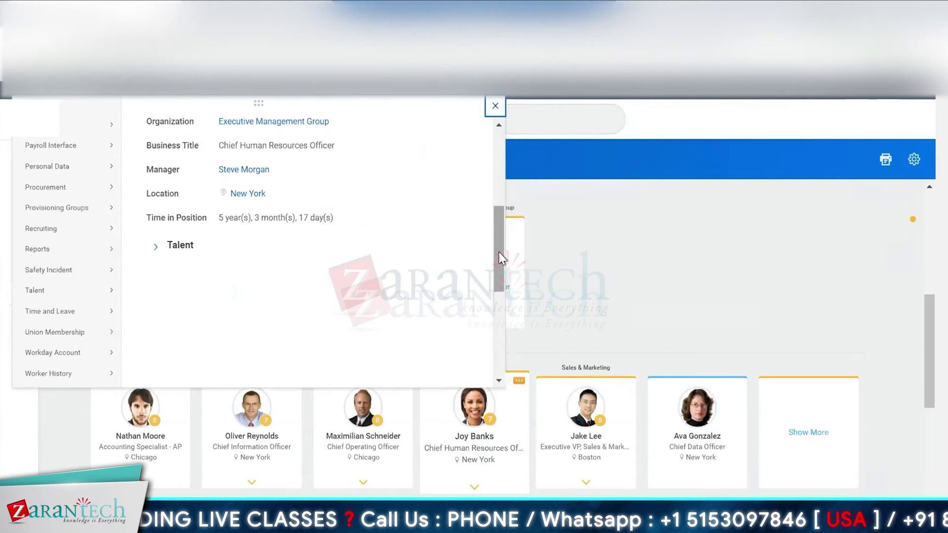
scroll(497, 195, "up", 5)
scroll(67, 217, "down", 2)
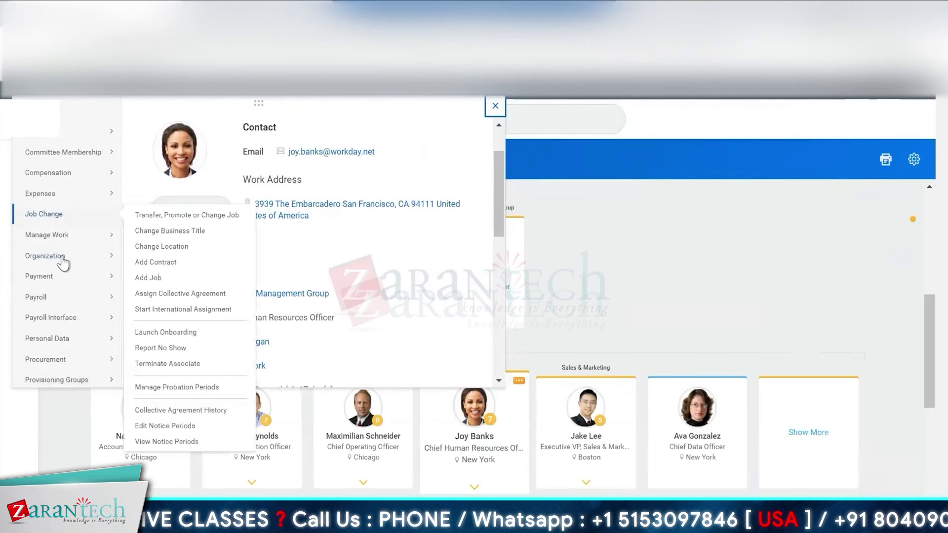
scroll(85, 338, "down", 3)
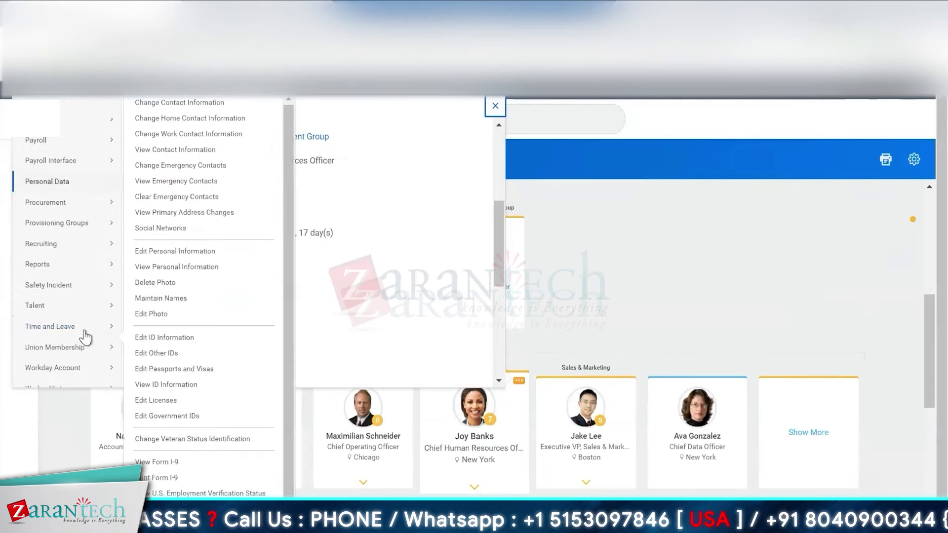
scroll(85, 337, "down", 3)
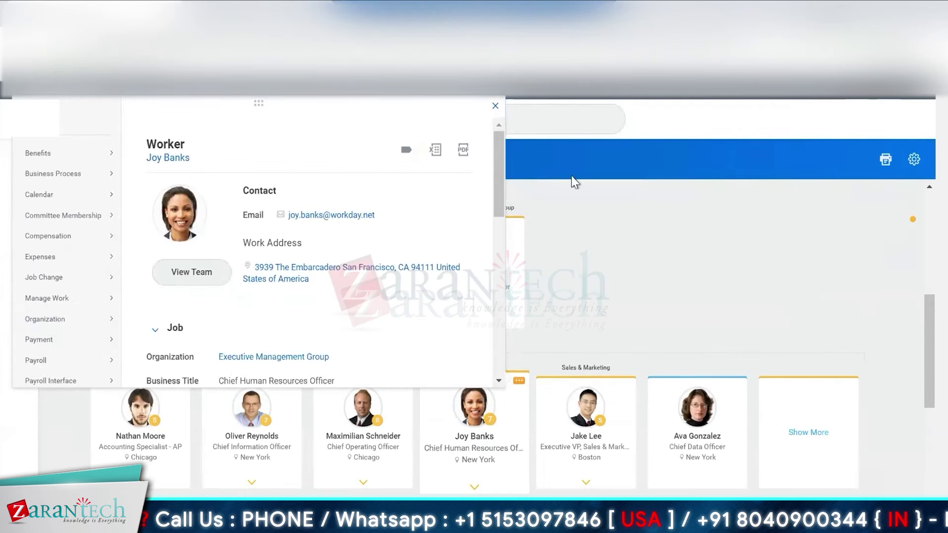
left_click(495, 105)
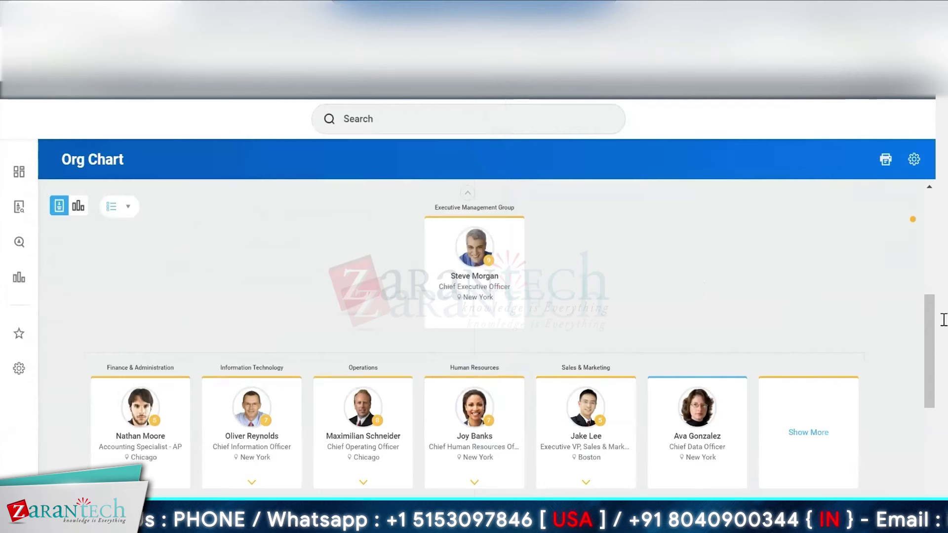
Navigate the org chart from the Executive Management Group through Human Resources down to the HR Services Department.
mouse_move(913, 218)
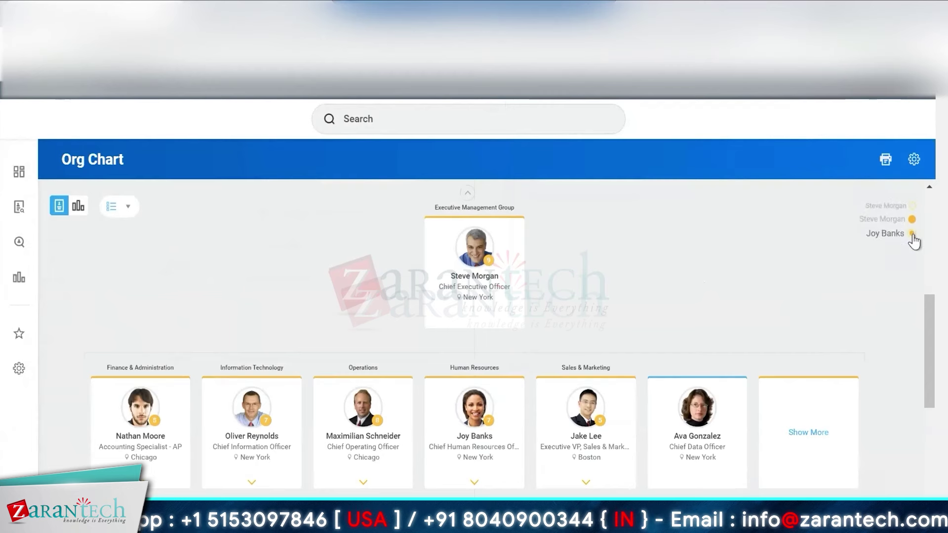
left_click(913, 234)
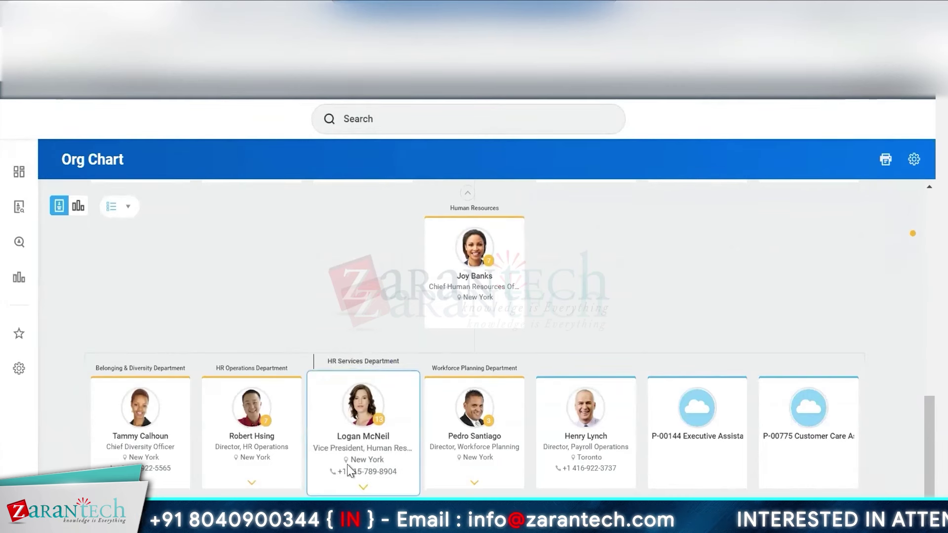
left_click(372, 438)
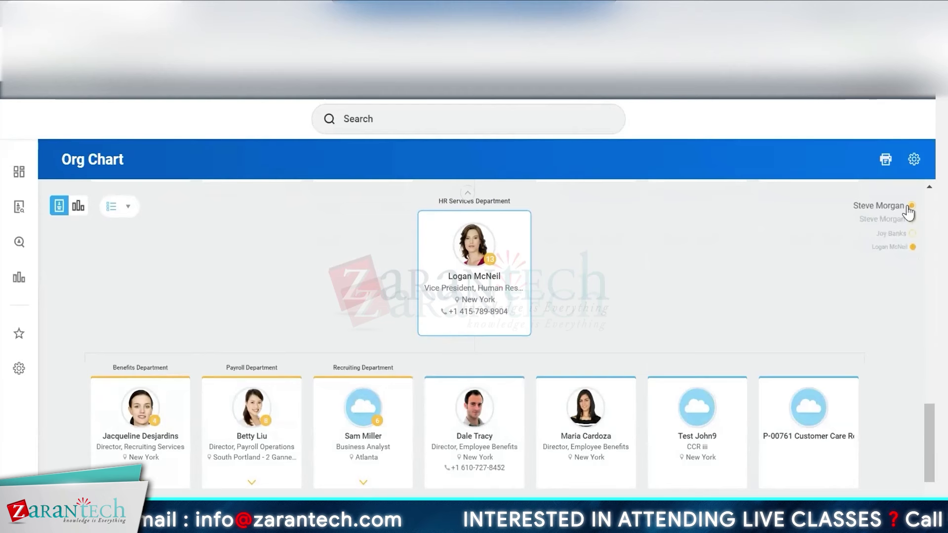
Show performance metrics on the org chart cards and hide the open positions.
left_click(79, 207)
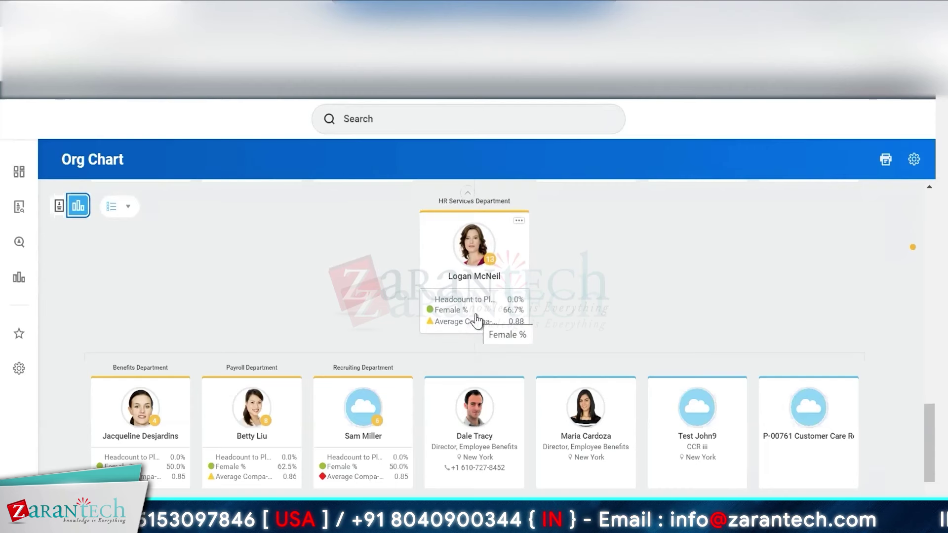
left_click(129, 209)
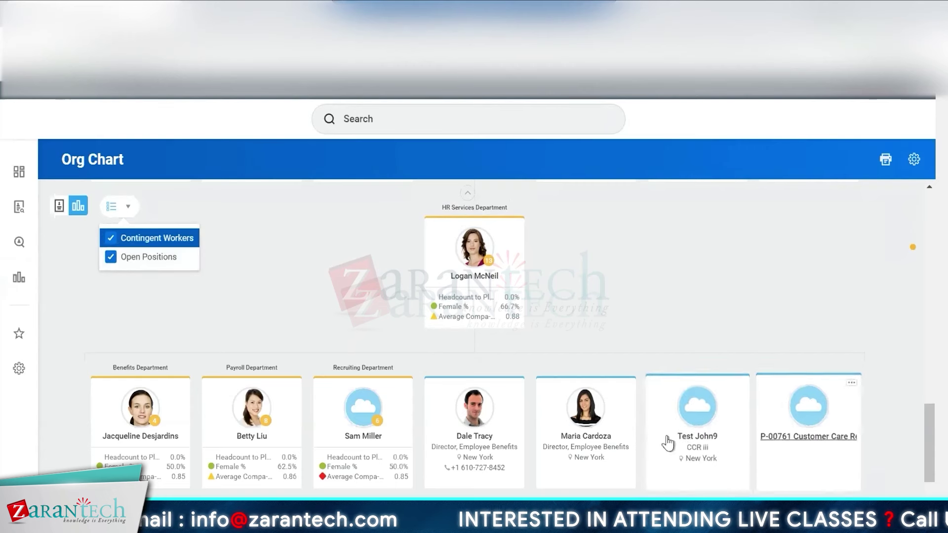
left_click(131, 266)
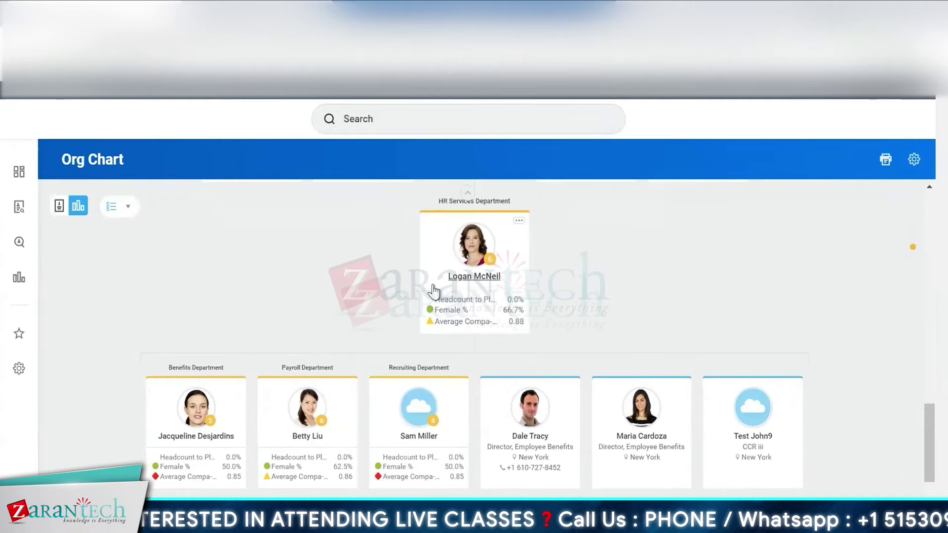
Preview the related actions of the HR Services Department's manager and open that worker's profile.
left_click(518, 222)
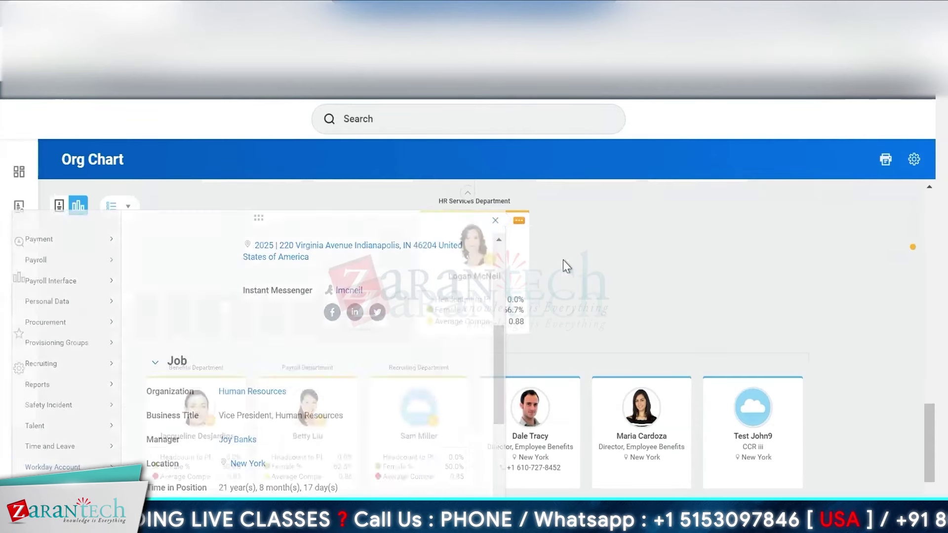
left_click(473, 279)
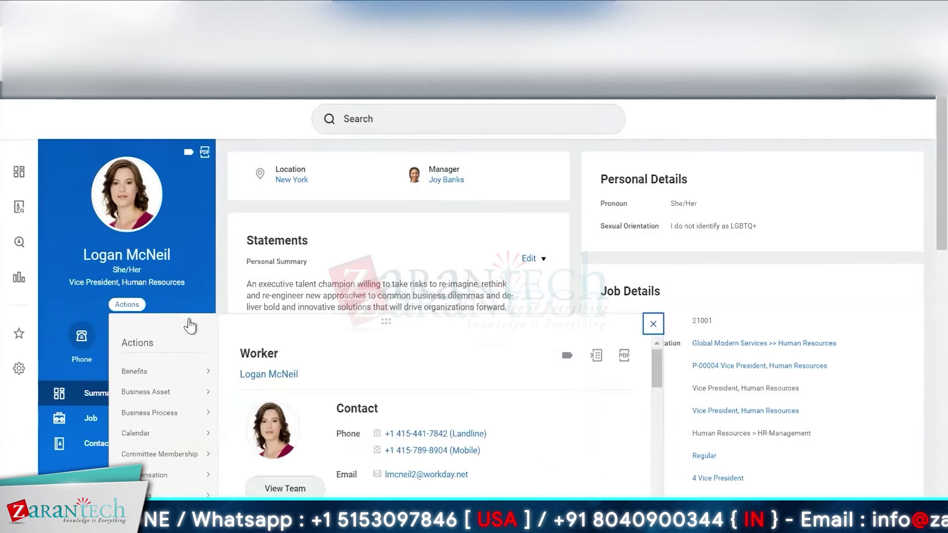
Open Navigate Hierarchy for the profile's Human Resources supervisory organization and drill down to the HR Services Department.
mouse_move(860, 349)
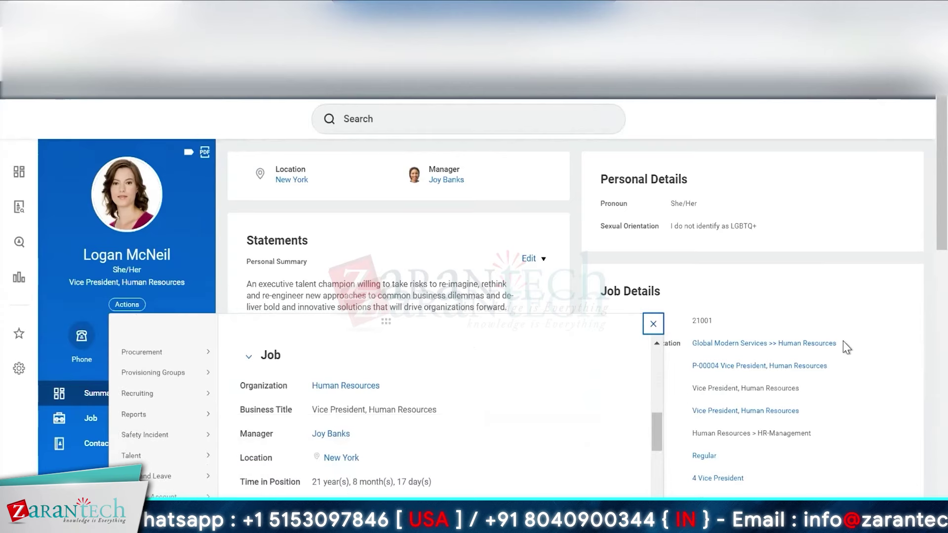
left_click(845, 344)
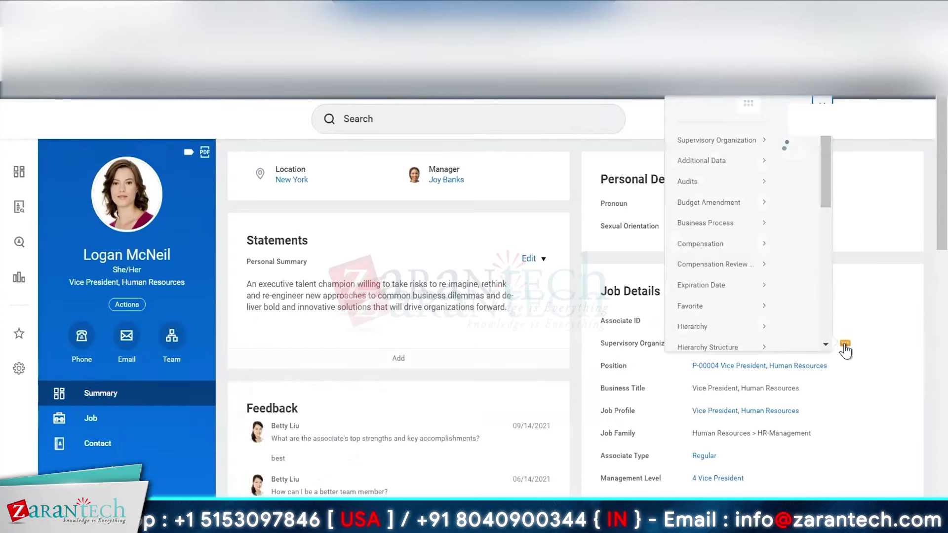
mouse_move(509, 279)
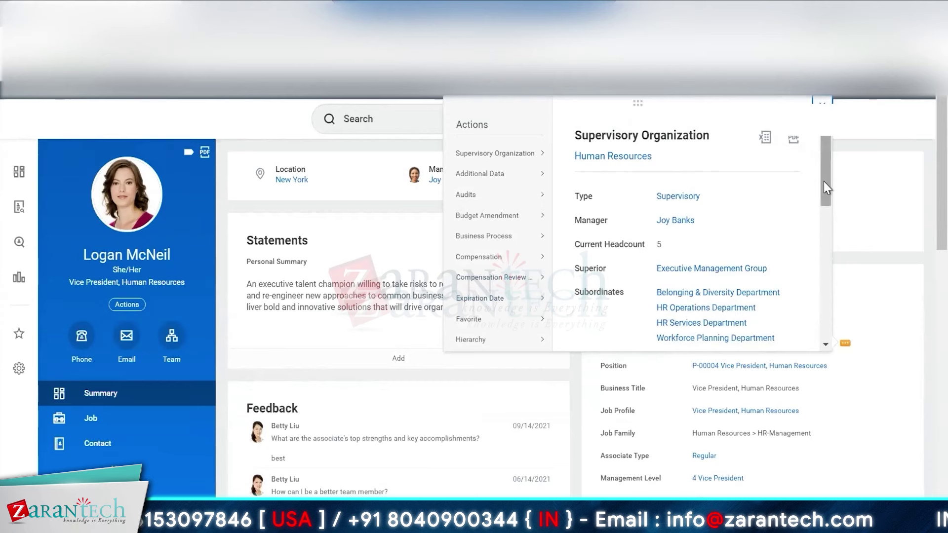
left_click_drag(824, 182, 822, 228)
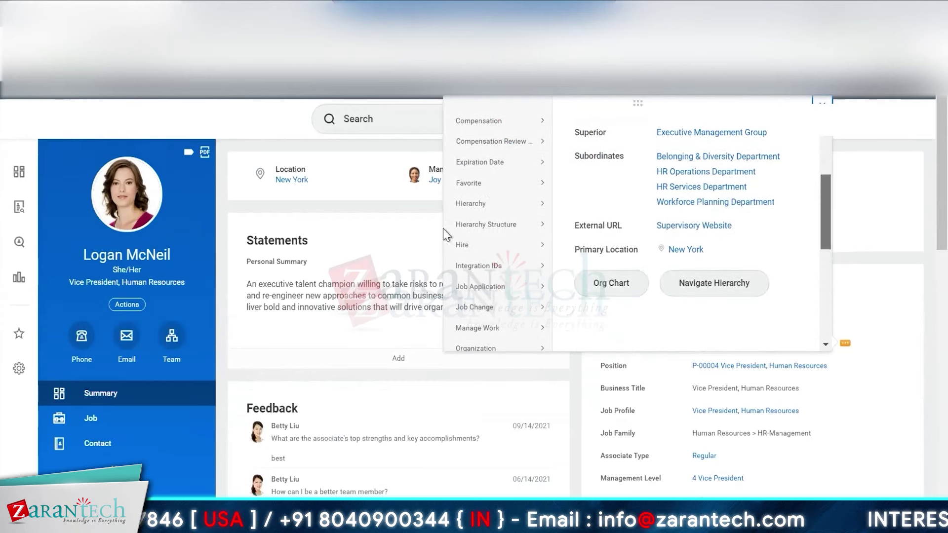
mouse_move(522, 204)
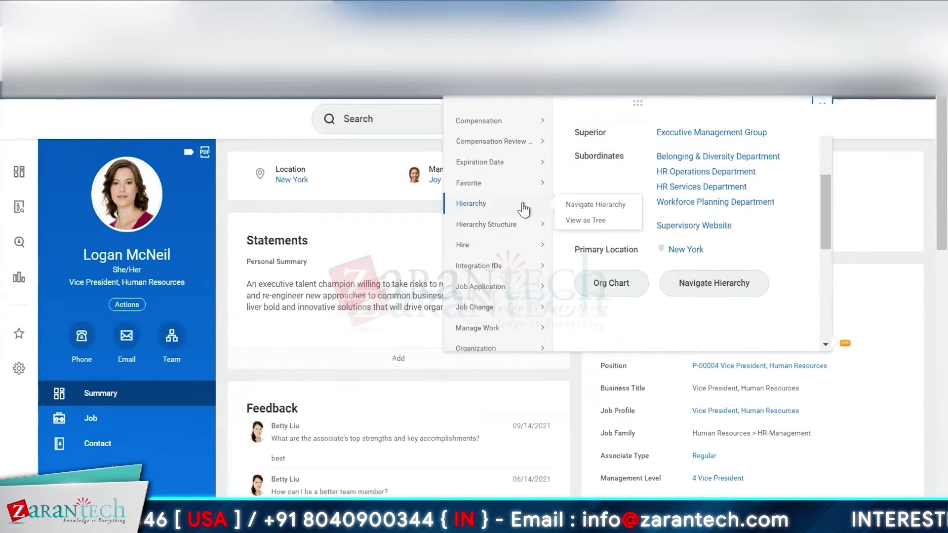
left_click(589, 206)
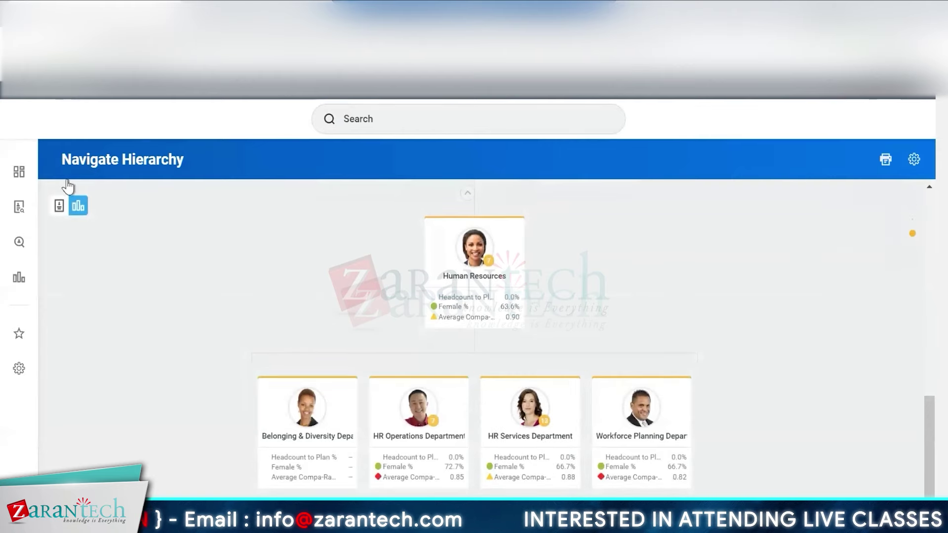
mouse_move(908, 235)
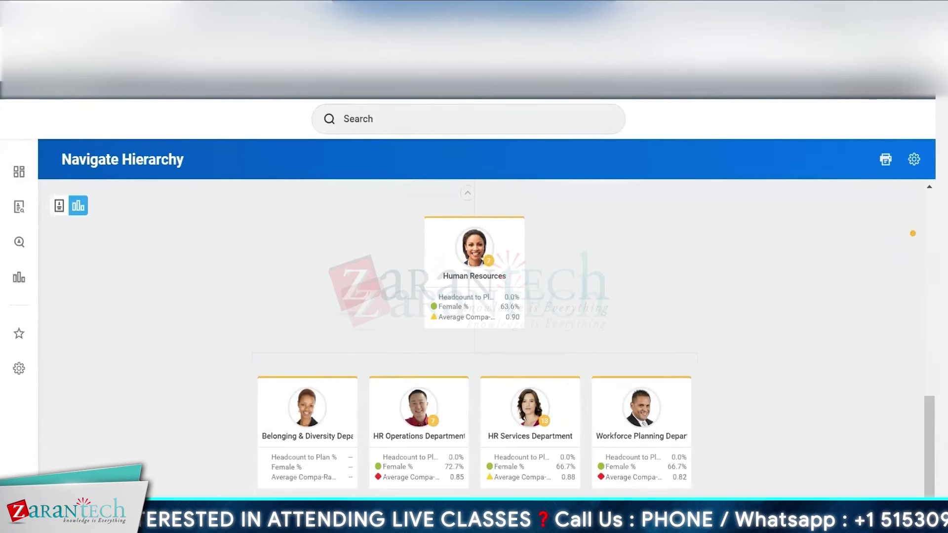
left_click(529, 409)
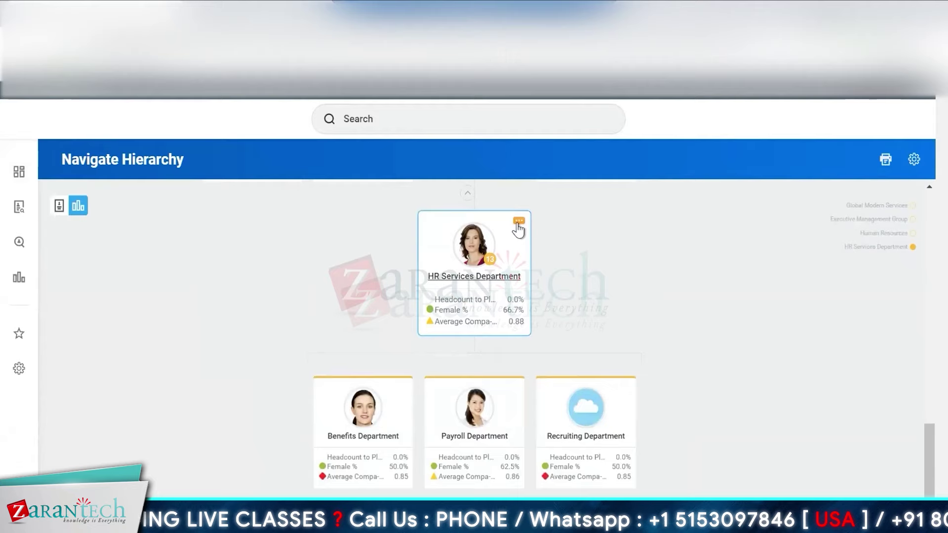
Open the Tree Viewer for the Human Resources supervisory organization listed in the worker profile's job details.
left_click(518, 220)
left_click(380, 352)
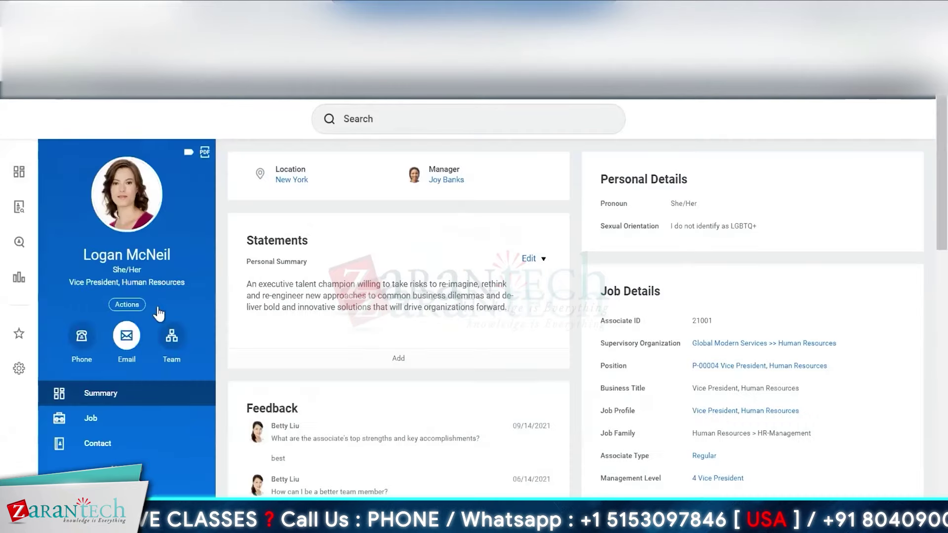
mouse_move(838, 346)
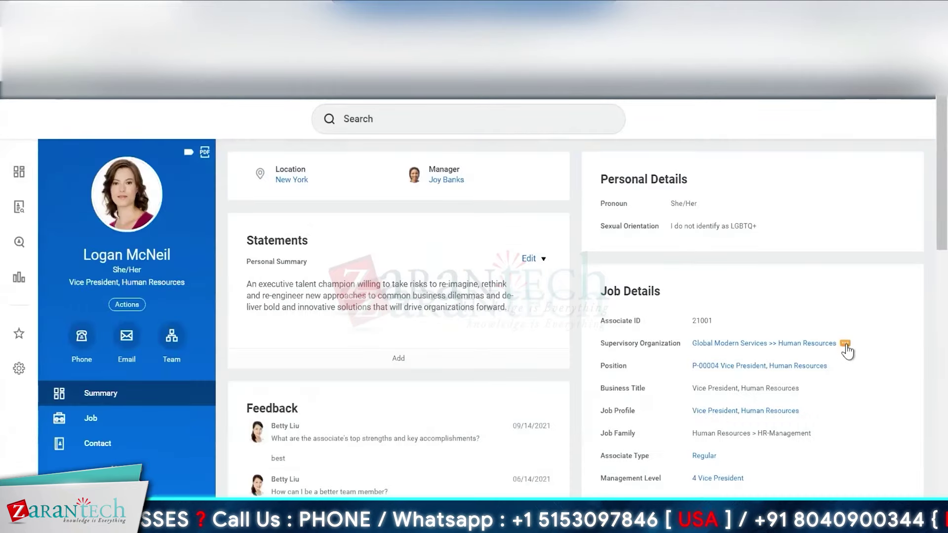
left_click(844, 343)
mouse_move(494, 340)
left_click(582, 357)
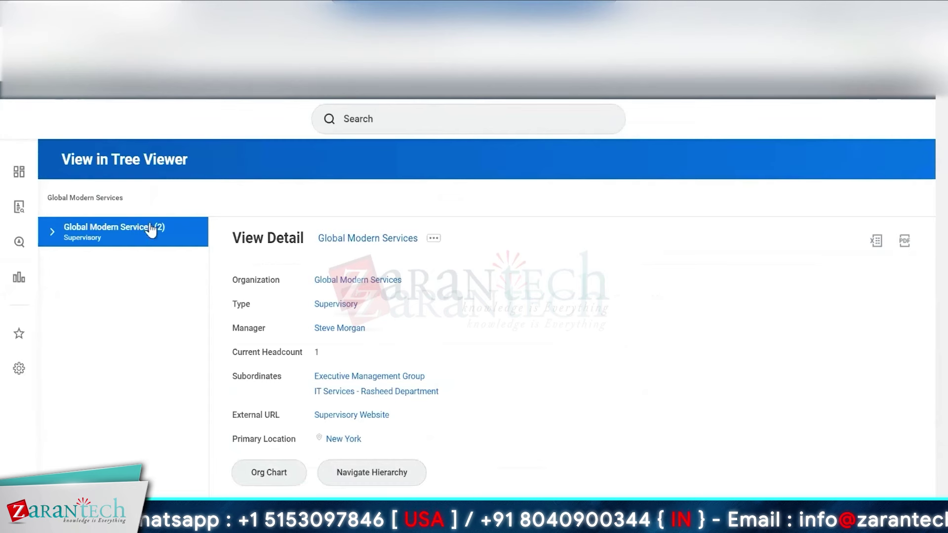
Expand the organization tree from Global Modern Services through Executive Management Group and Finance & Administration down to the financial planning branch.
left_click(51, 233)
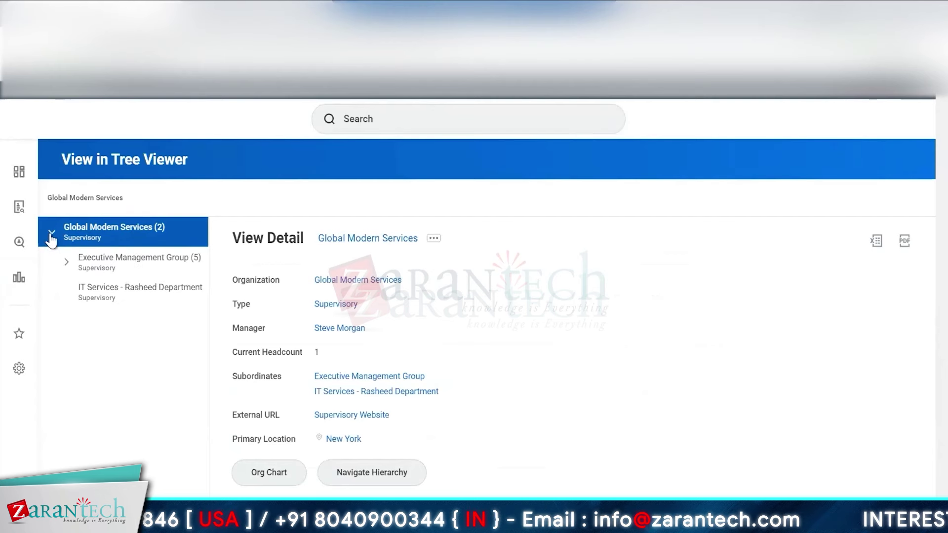
left_click(68, 263)
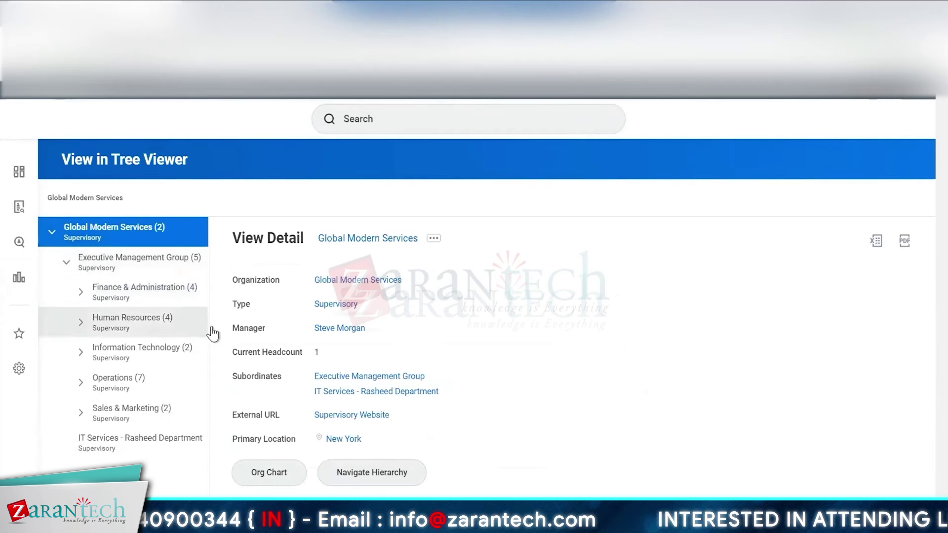
left_click_drag(211, 334, 210, 327)
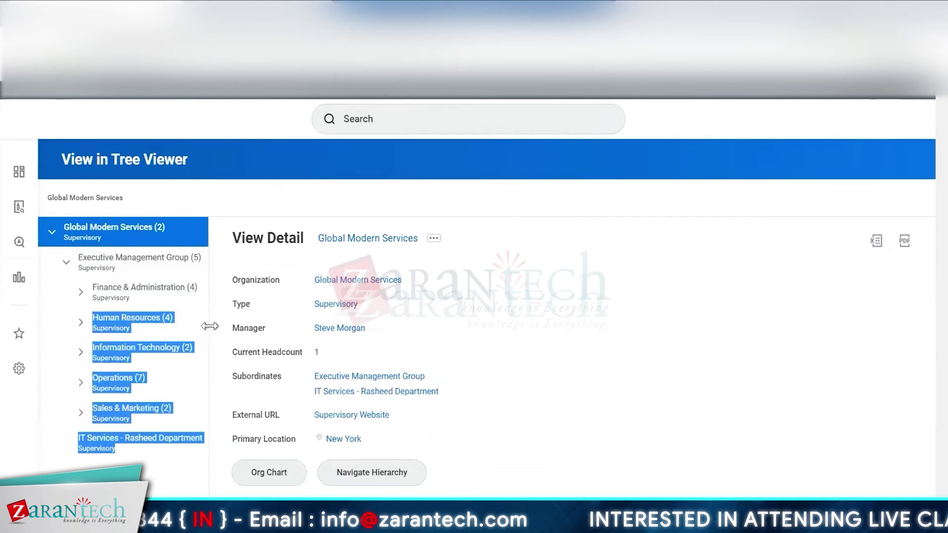
left_click(81, 294)
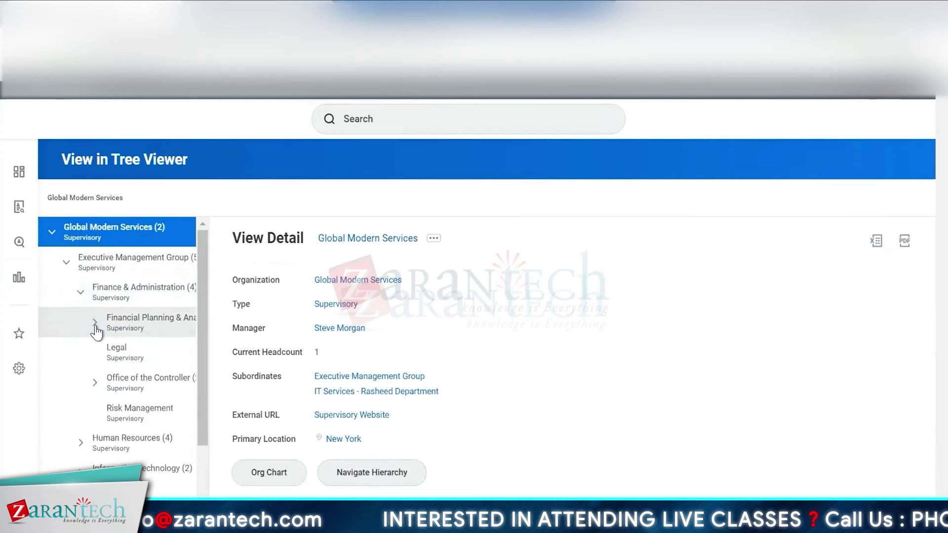
left_click(95, 324)
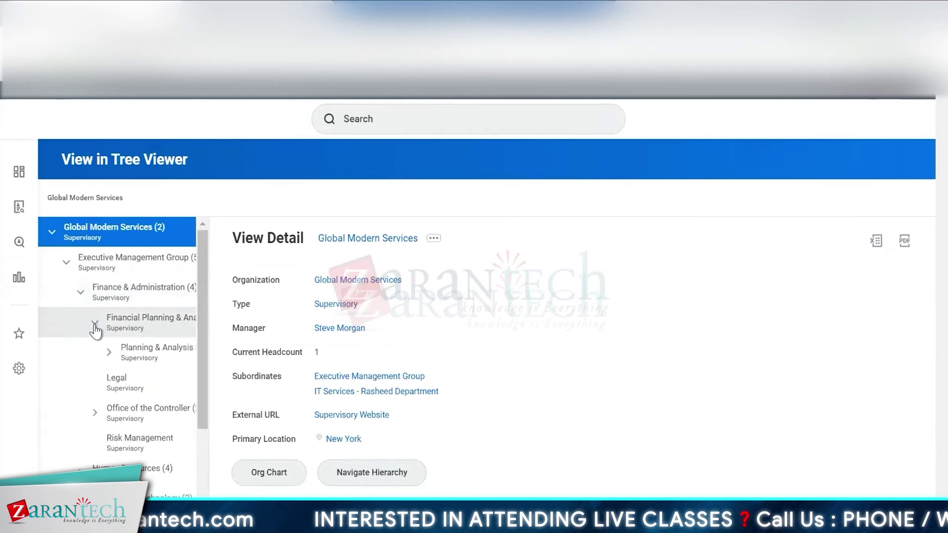
Collapse the tree back to the Executive Management Group level and open the Global Modern Services organization page.
left_click(95, 324)
left_click(81, 295)
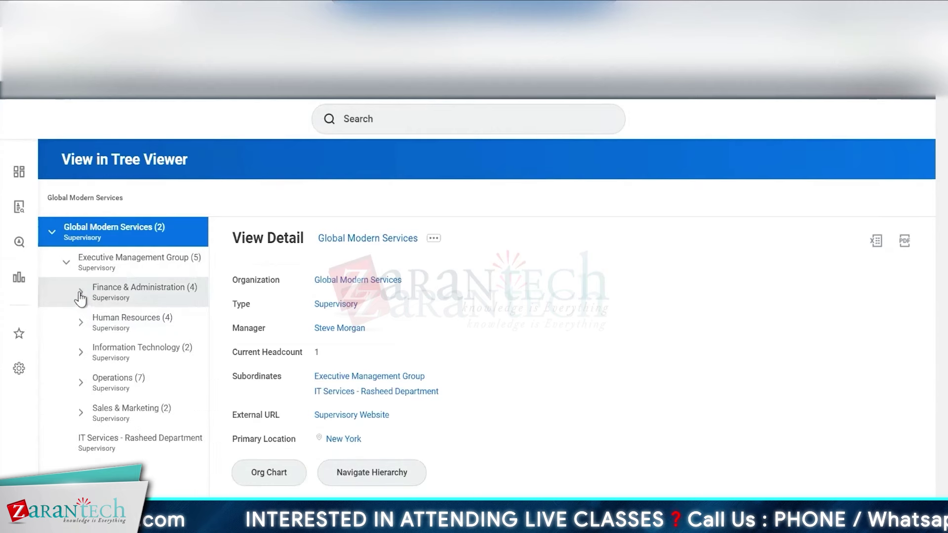
left_click(67, 267)
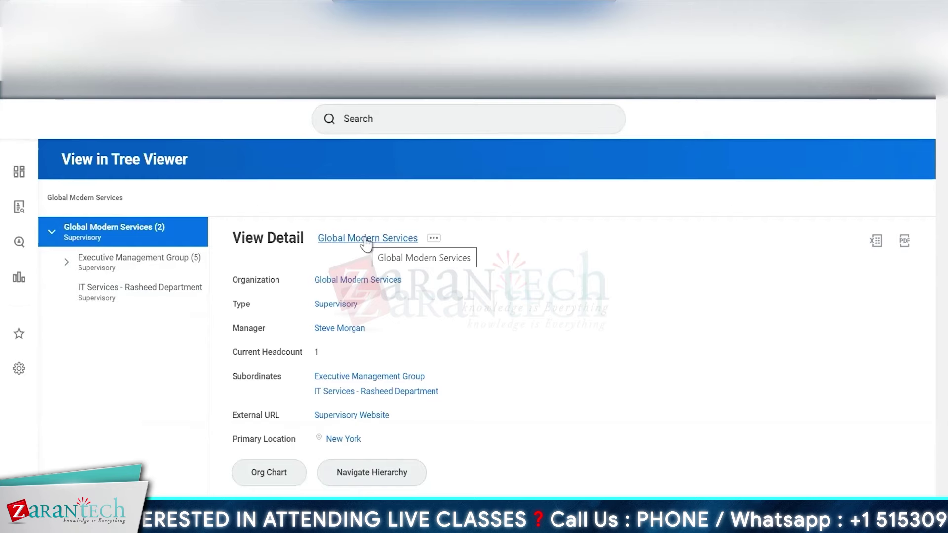
left_click(366, 242)
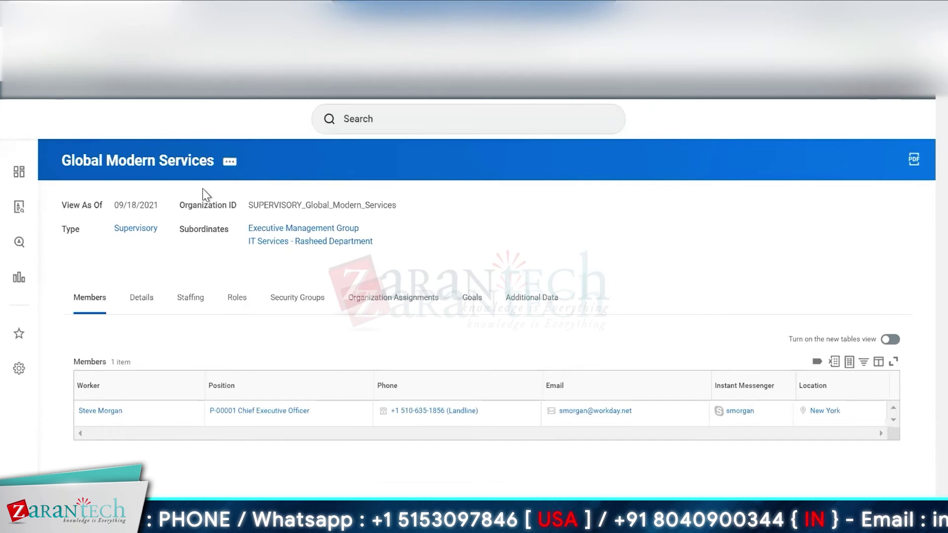
Open the org chart for Global Modern Services, dismiss the Quick Access introduction and show worker details instead of metrics on the cards.
left_click(235, 165)
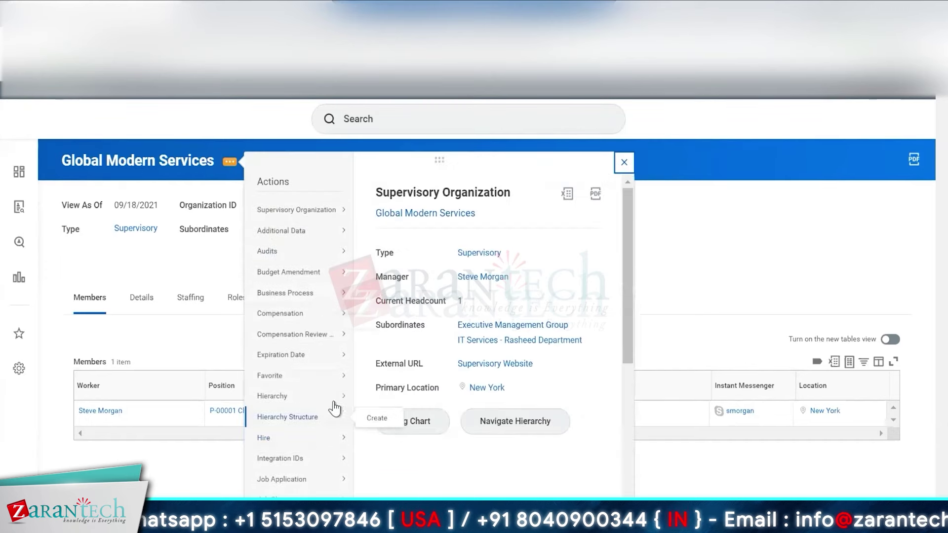
mouse_move(343, 397)
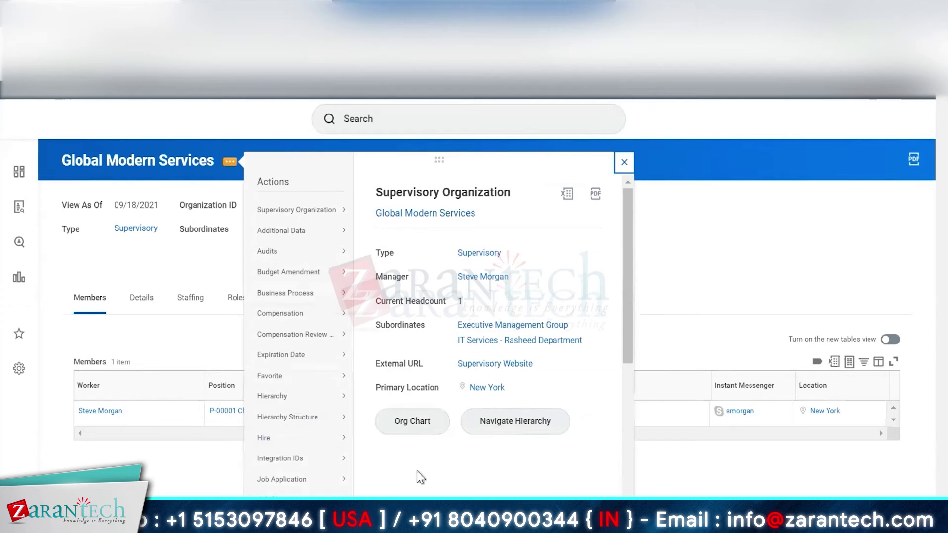
left_click(415, 424)
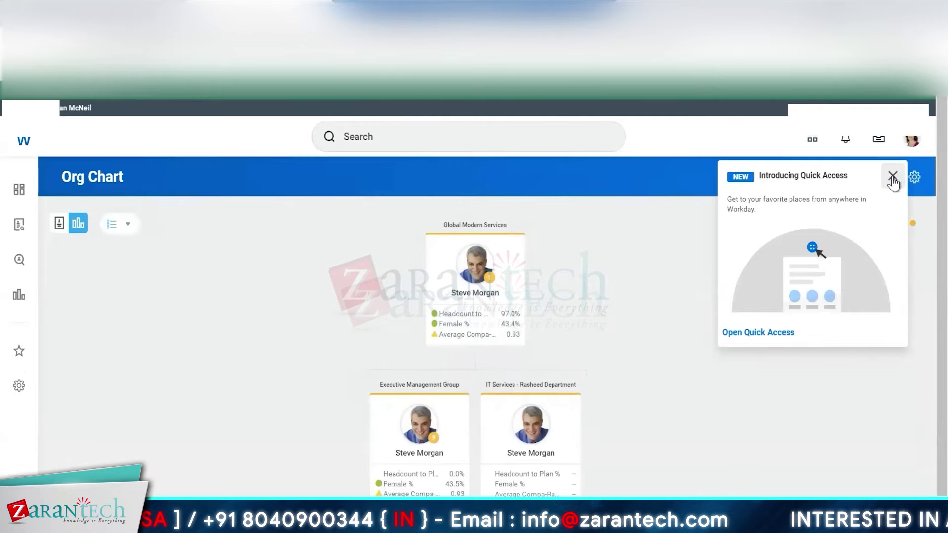
left_click(892, 176)
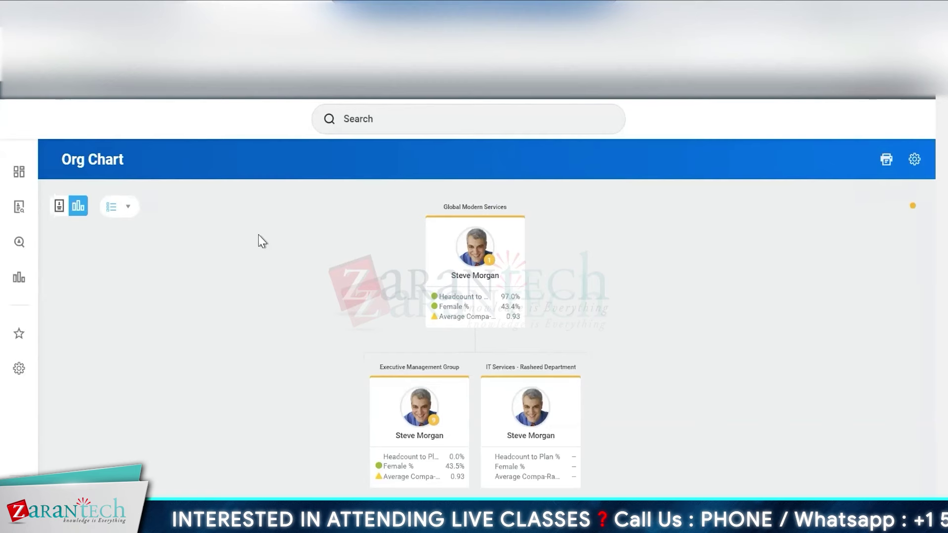
left_click(58, 208)
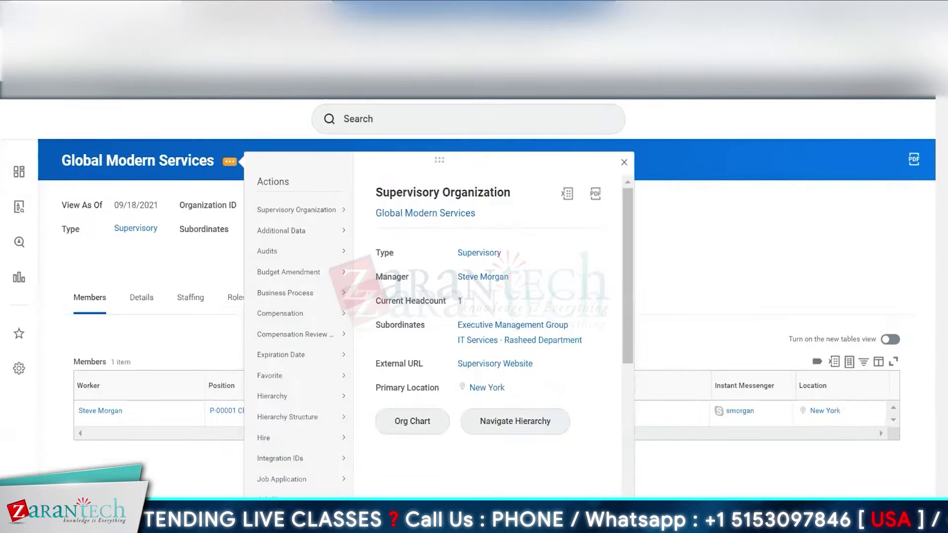
Close the organization's related actions and compare its listed subordinates and manager with the Global Modern Services org chart.
left_click(625, 164)
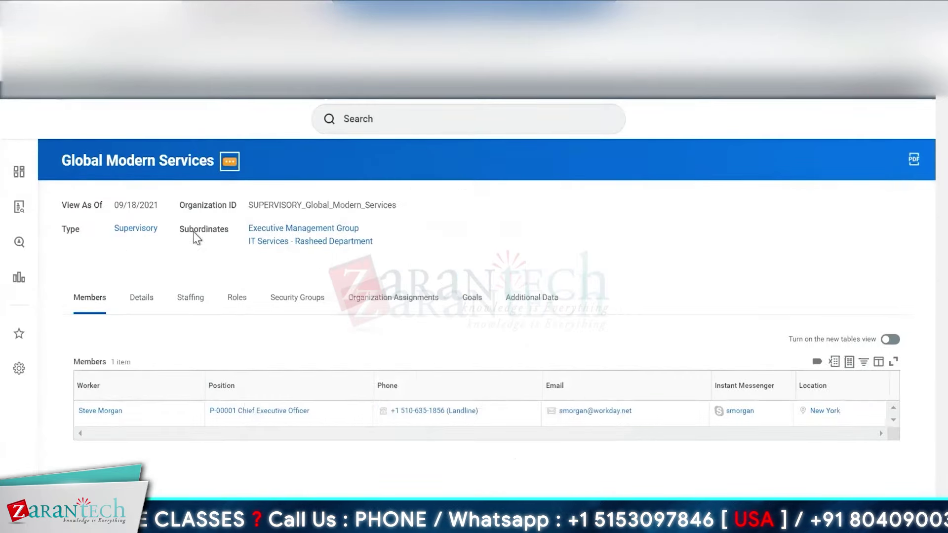
mouse_move(254, 242)
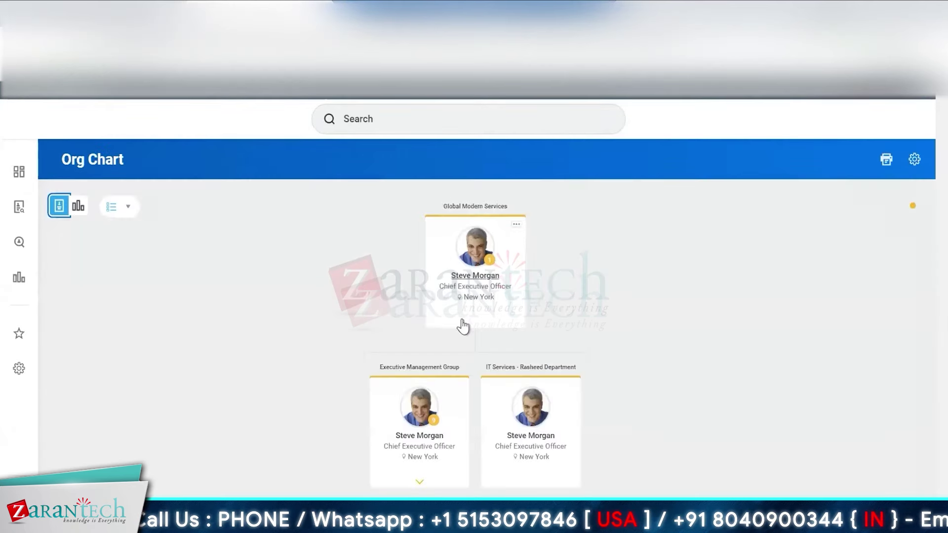
mouse_move(396, 379)
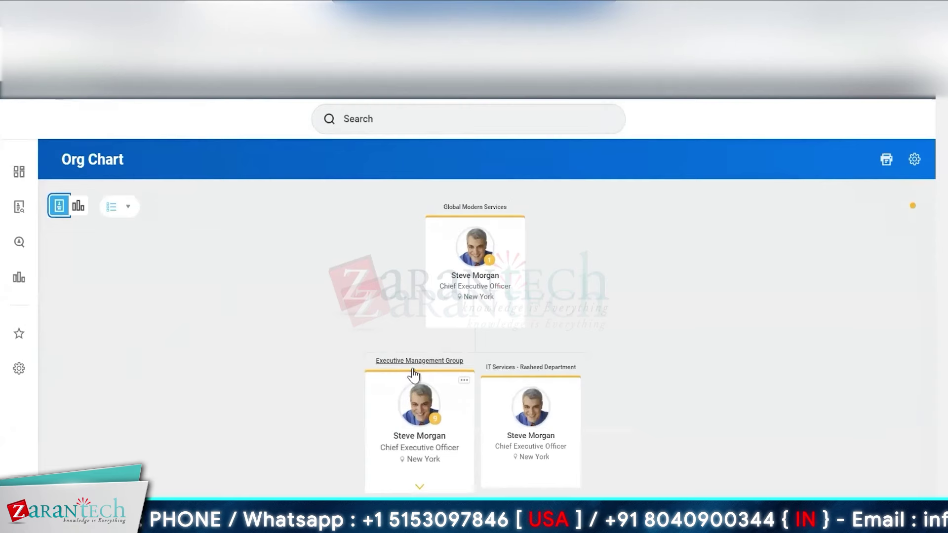
mouse_move(534, 399)
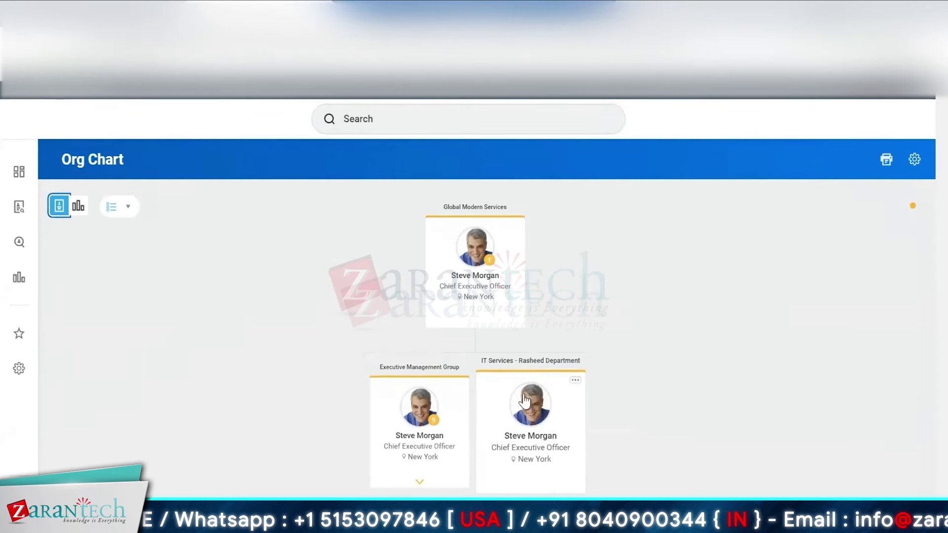
mouse_move(455, 278)
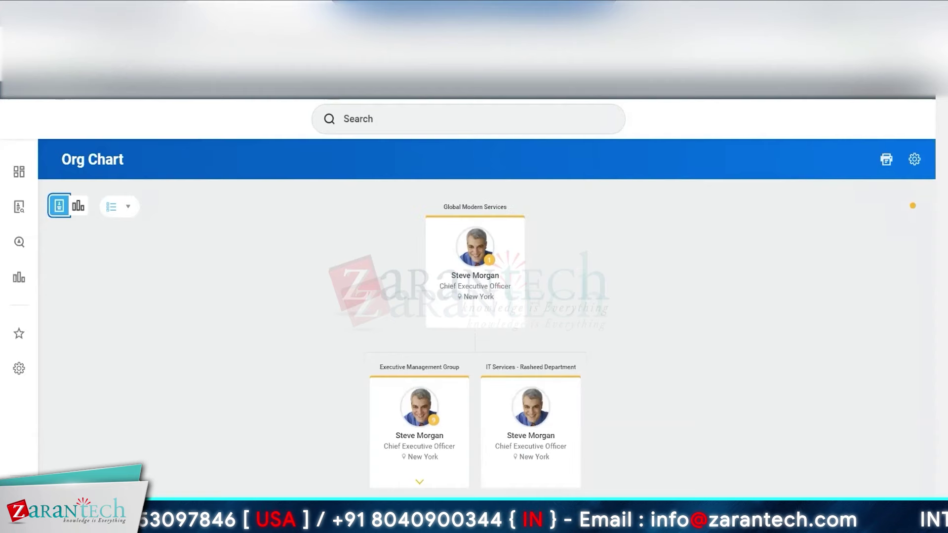
left_click(475, 201)
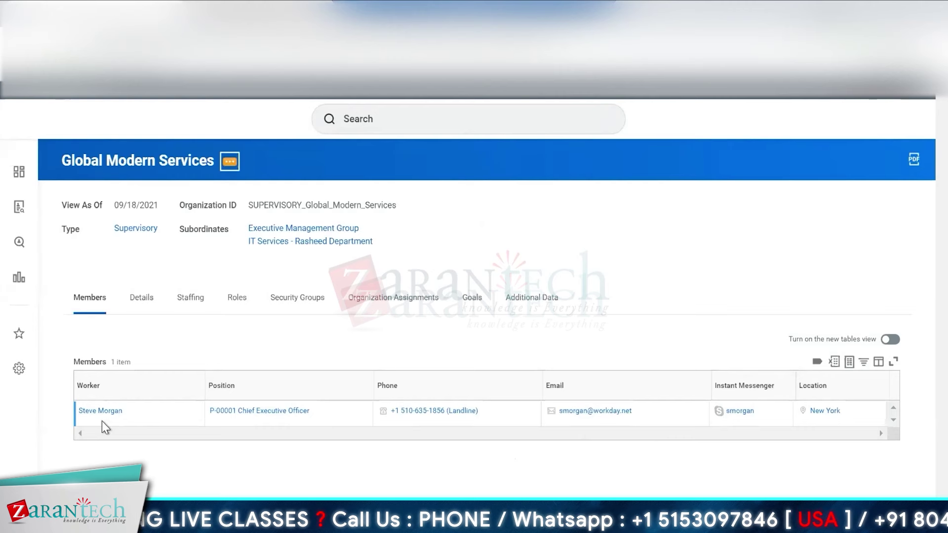
Review the Details information of Global Modern Services down to its primary location and display its Staffing information.
left_click(154, 306)
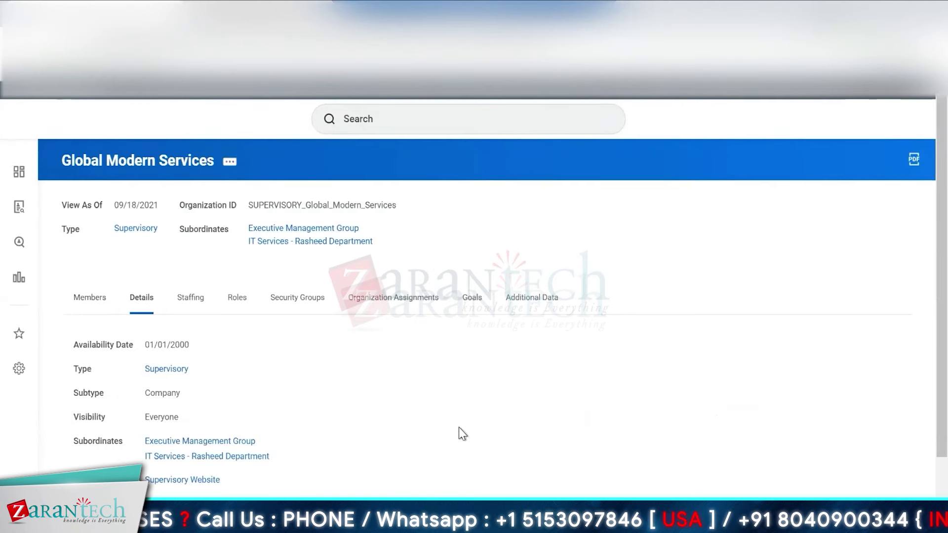
scroll(459, 428, "down", 2)
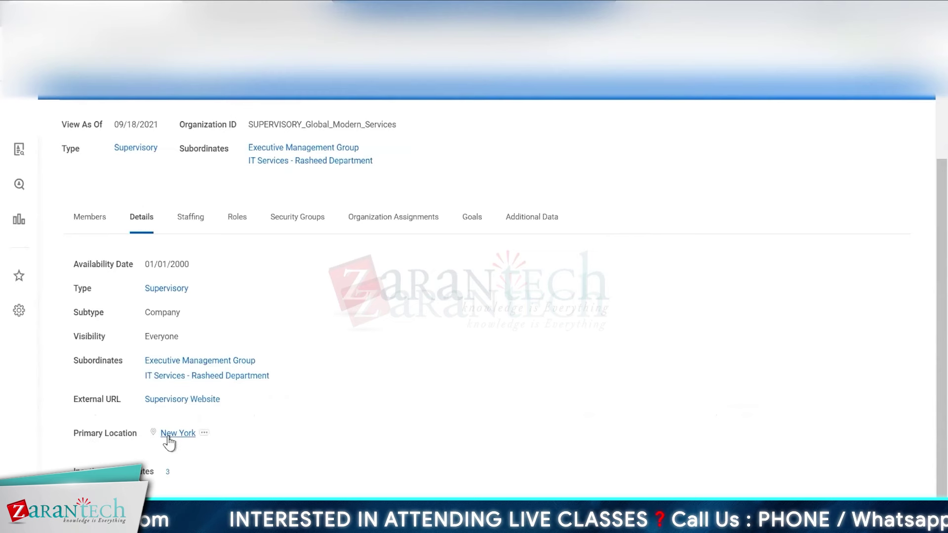
left_click(200, 220)
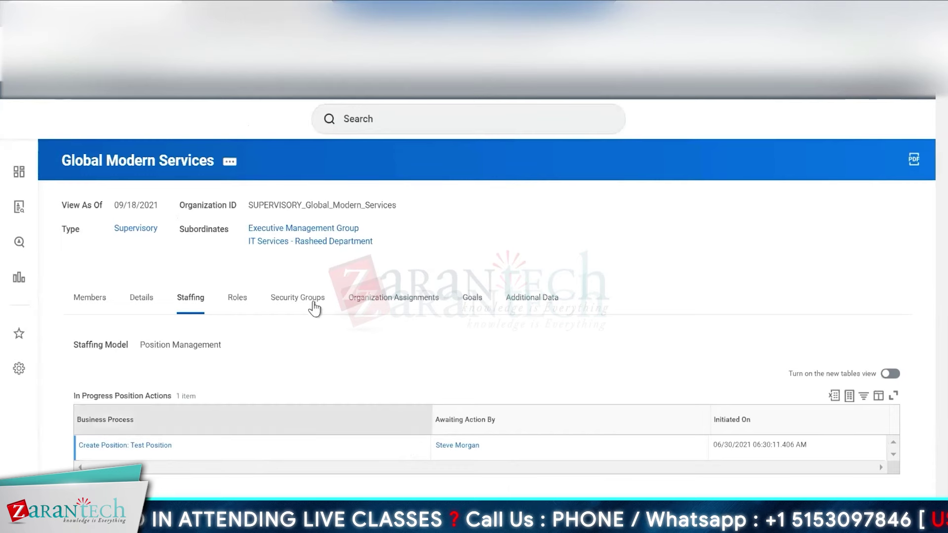
Display the Roles of Global Modern Services and examine the assignable roles and the workers assigned to them.
left_click(238, 302)
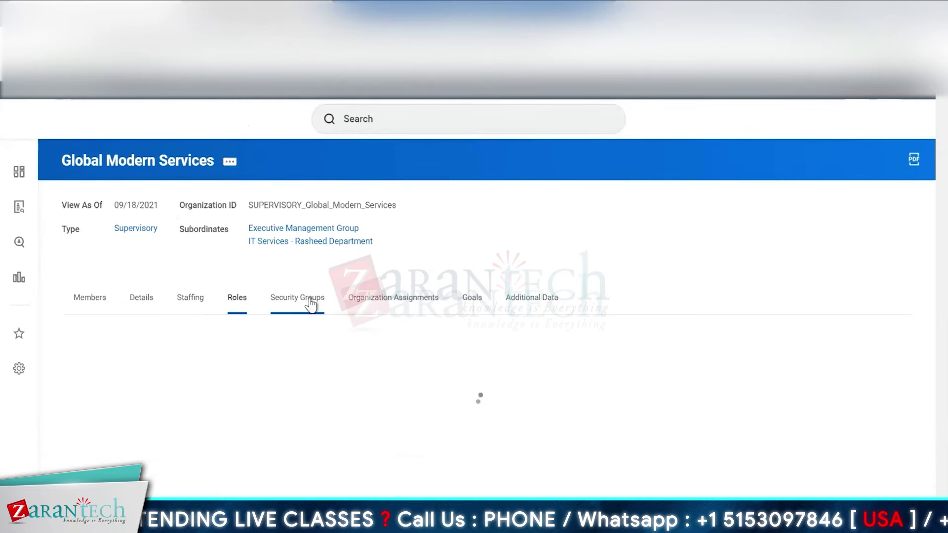
left_click_drag(943, 350, 945, 404)
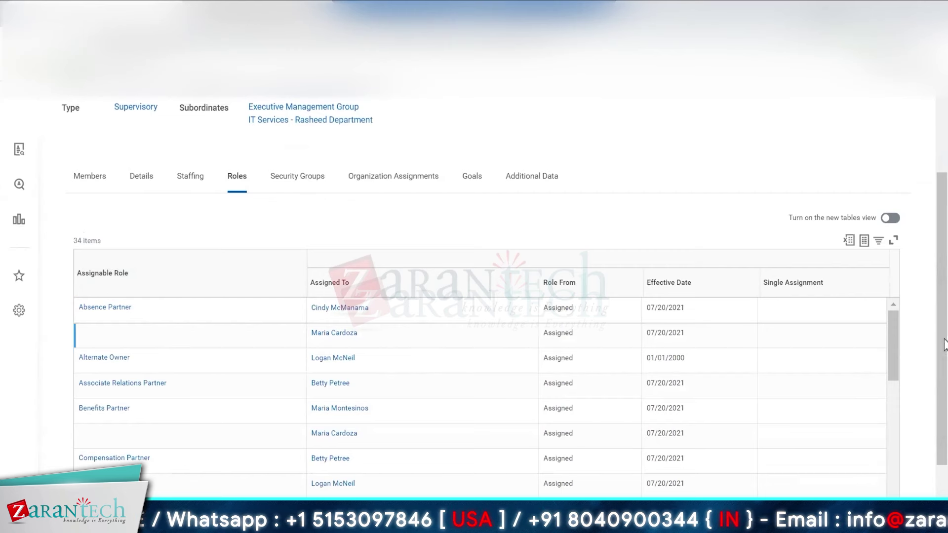
scroll(943, 334, "down", 1)
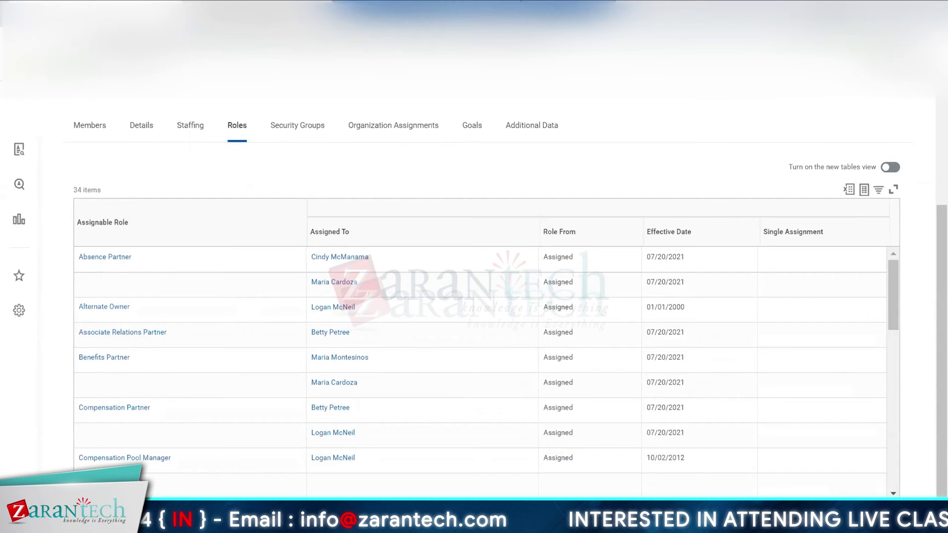
scroll(943, 261, "up", 1)
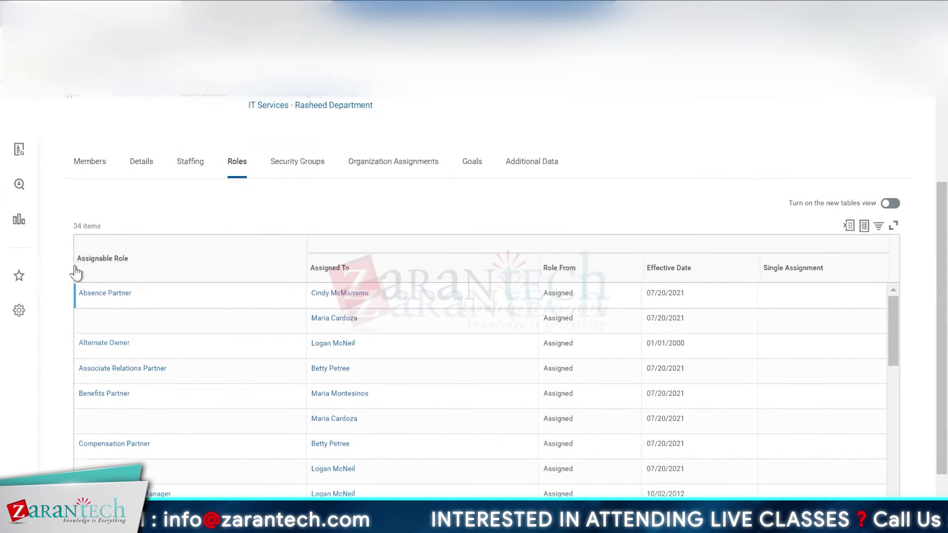
View the organization's Security Groups and examine the allowed and default organizations in its Organization Assignments.
left_click(292, 171)
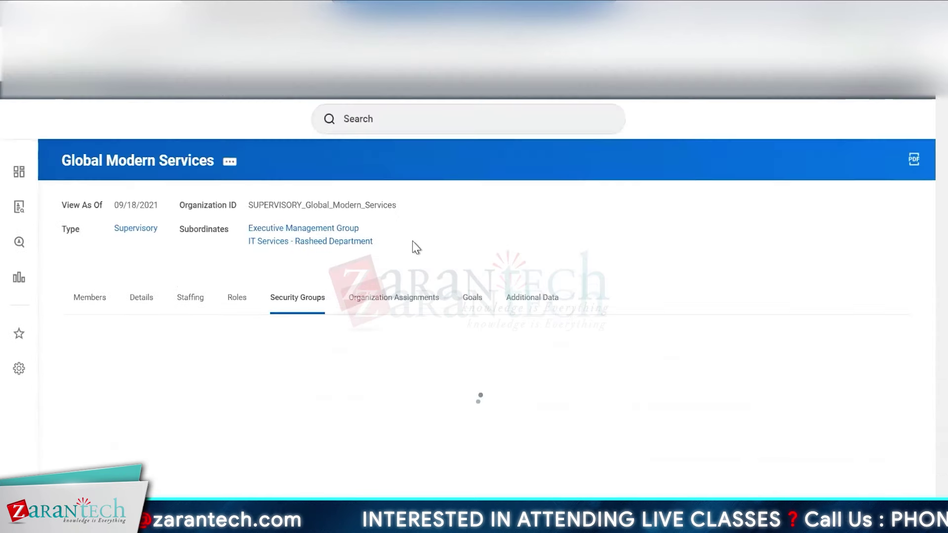
left_click(394, 298)
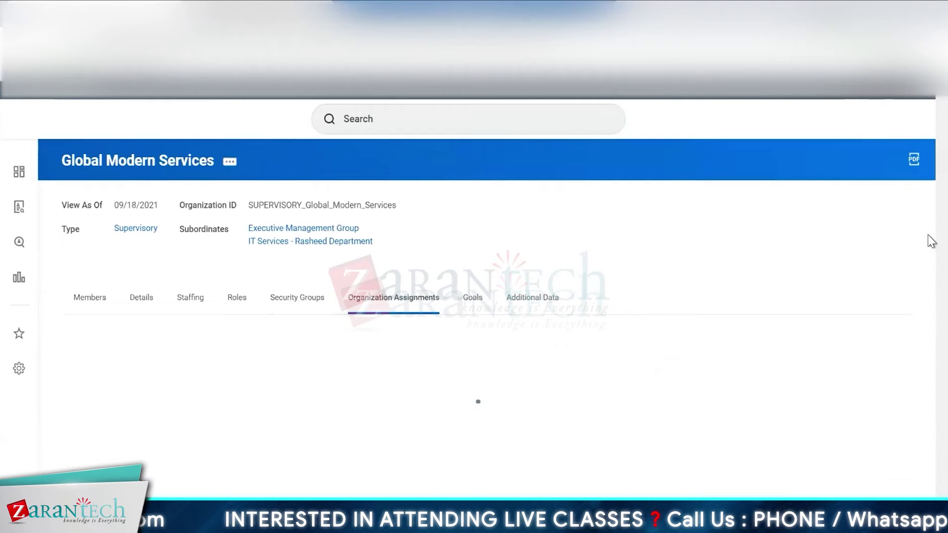
scroll(943, 213, "down", 3)
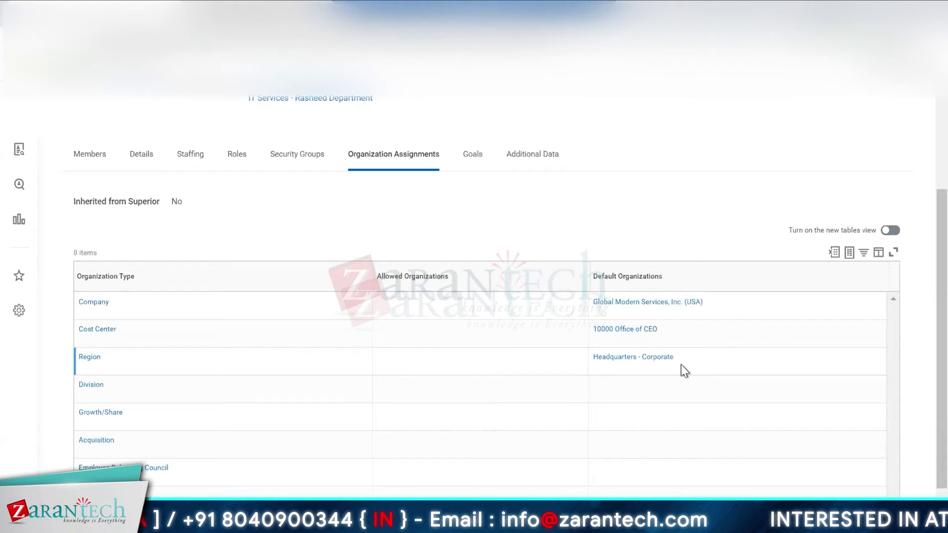
View the Goals of Global Modern Services and look through its Additional Data.
left_click(469, 157)
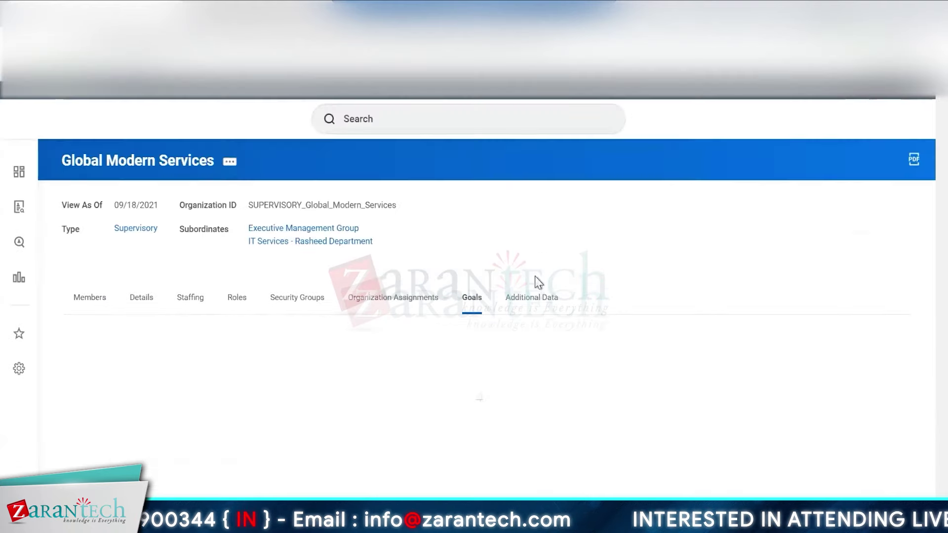
left_click(531, 299)
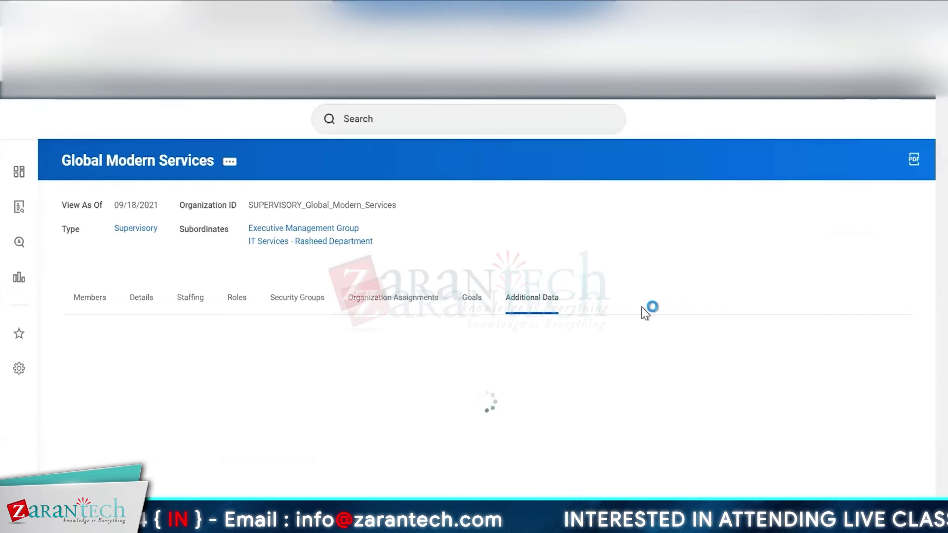
scroll(219, 297, "down", 2)
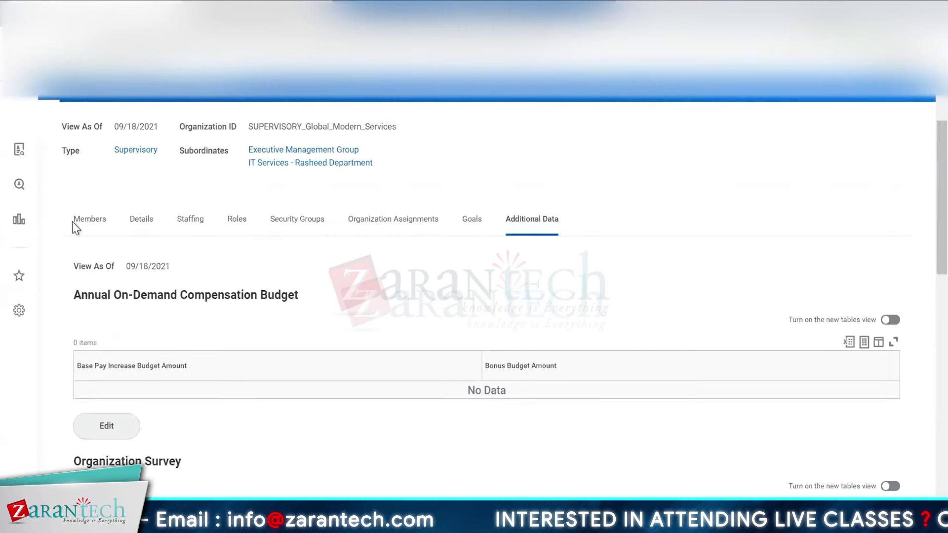
Display the Members of Global Modern Services and open its subordinate Executive Management Group with the header details expanded.
left_click(97, 228)
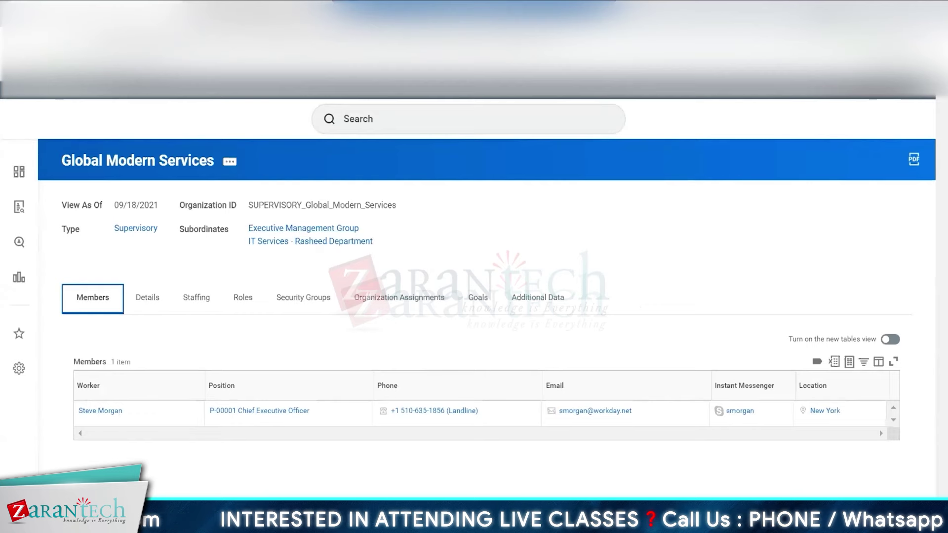
left_click(276, 18)
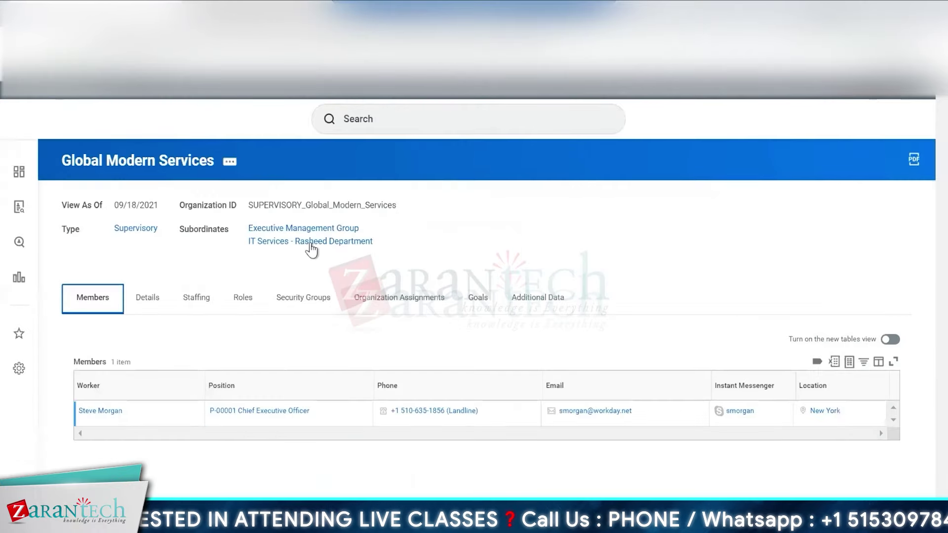
left_click(289, 231)
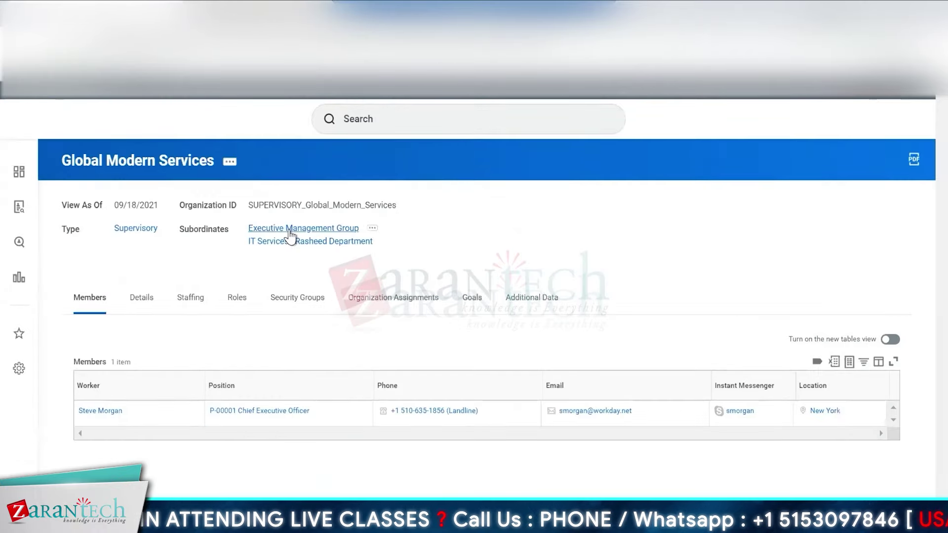
left_click(70, 203)
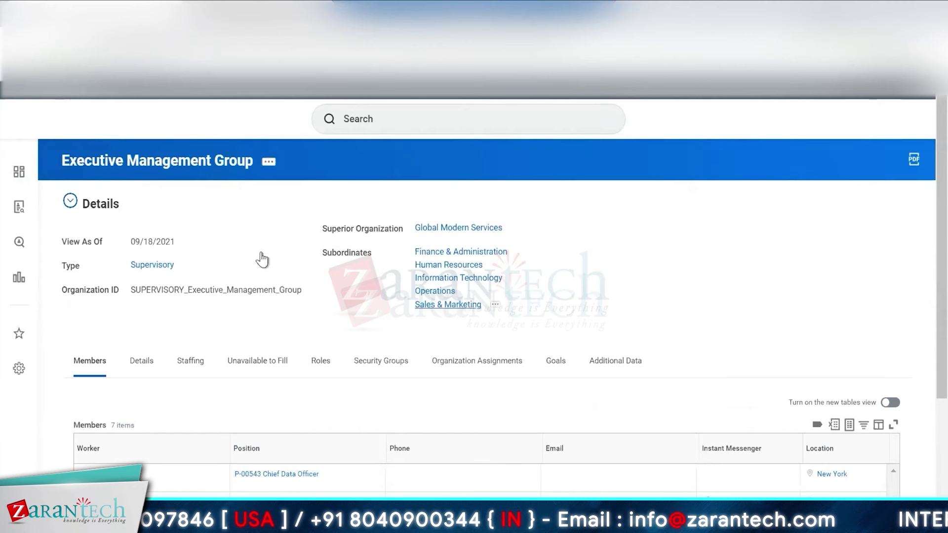
Expand Executive Management Group in the org chart and compare its subordinate organizations with those on its organization page.
left_click(257, 12)
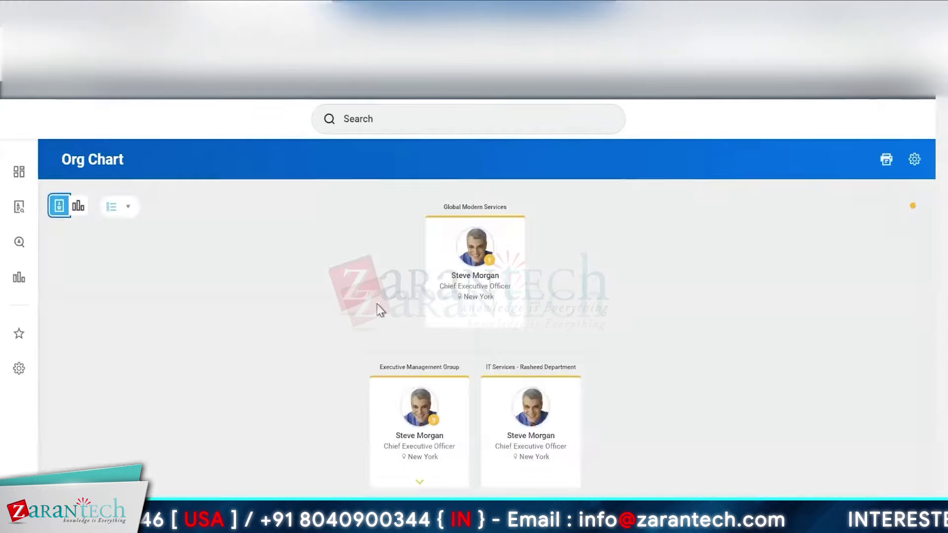
left_click(418, 486)
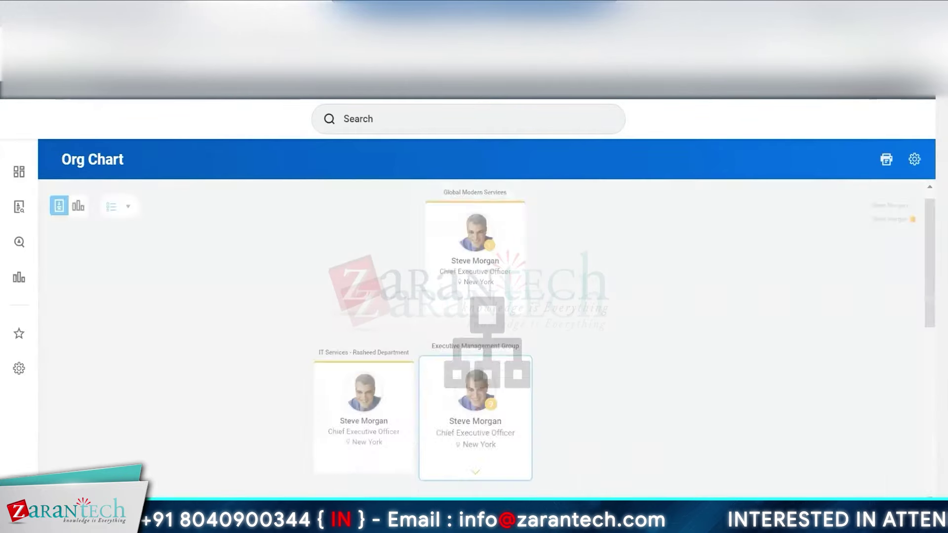
left_click(99, 12)
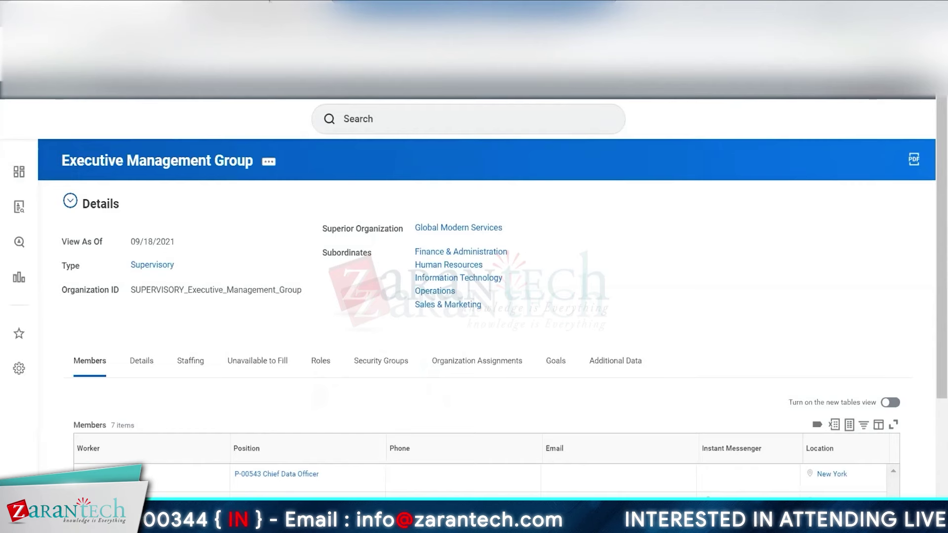
left_click(262, 12)
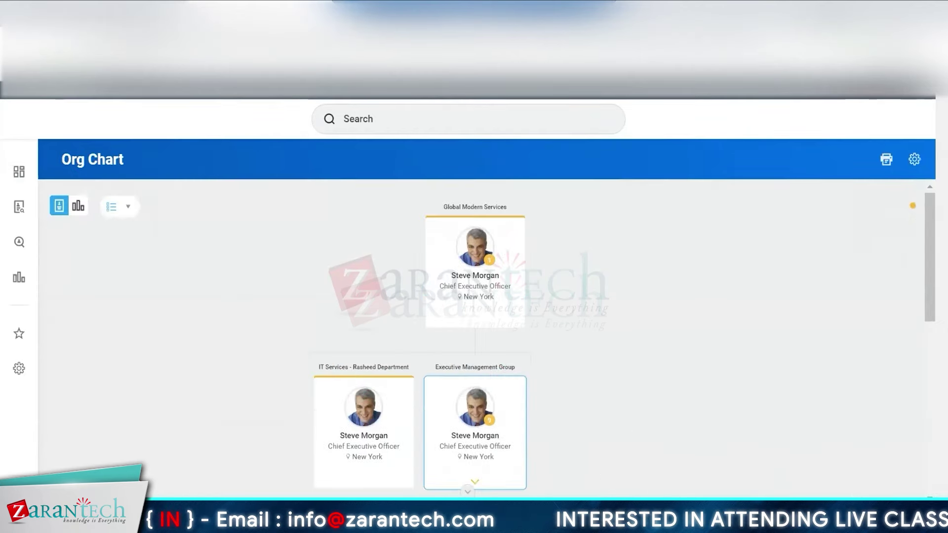
left_click(466, 493)
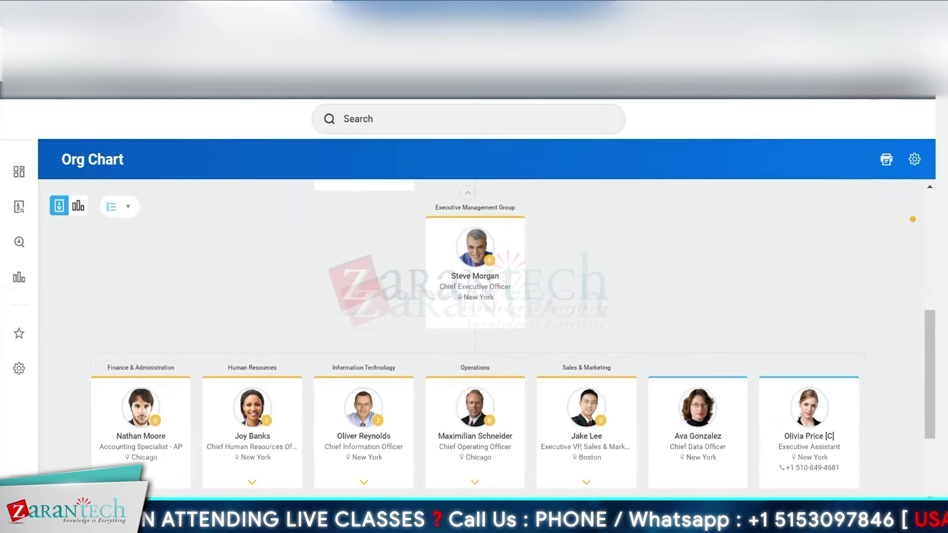
left_click(510, 232)
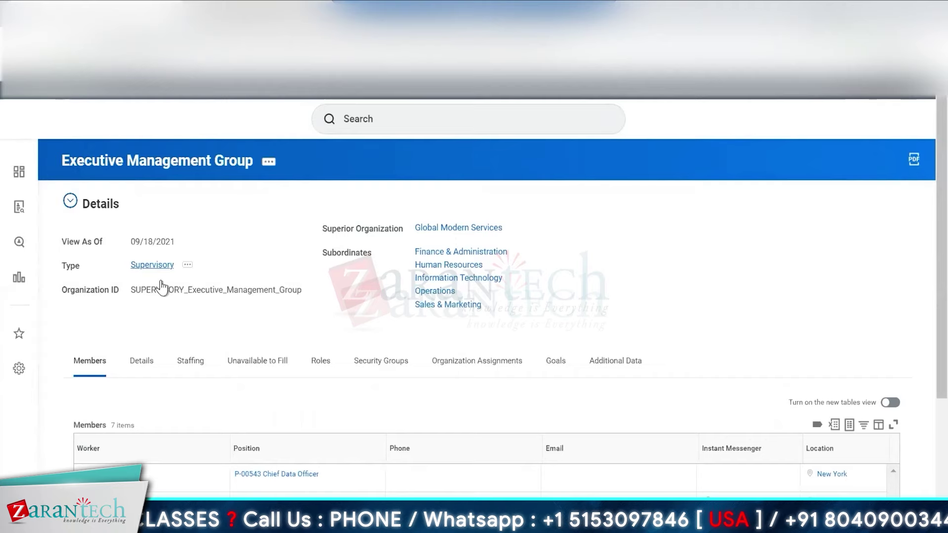
Review the workers, positions and locations in the Members list of Executive Management Group.
scroll(947, 395, "down", 3)
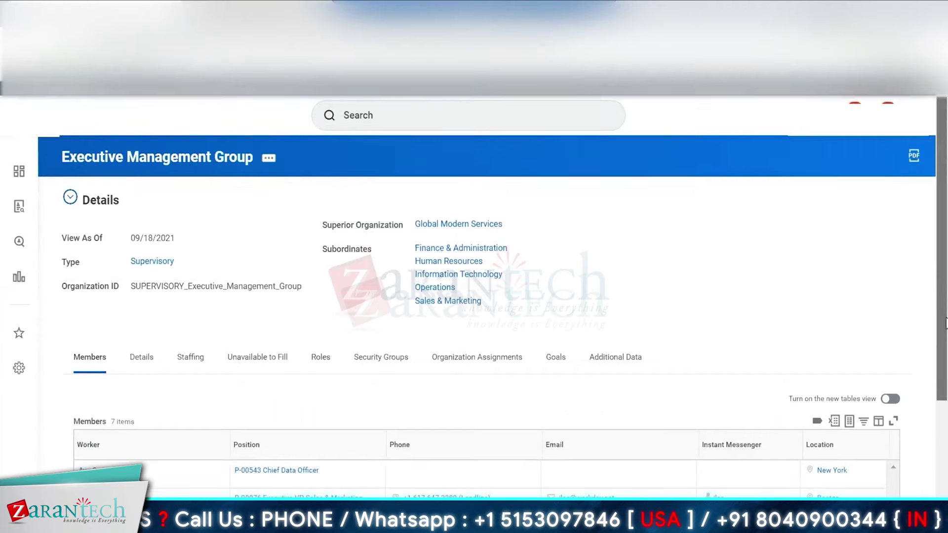
scroll(947, 395, "down", 2)
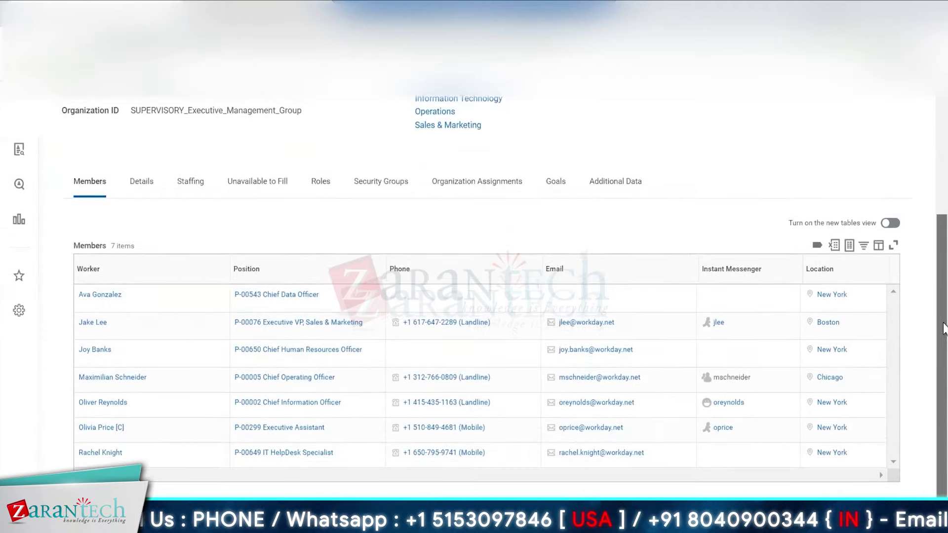
scroll(944, 345, "up", 3)
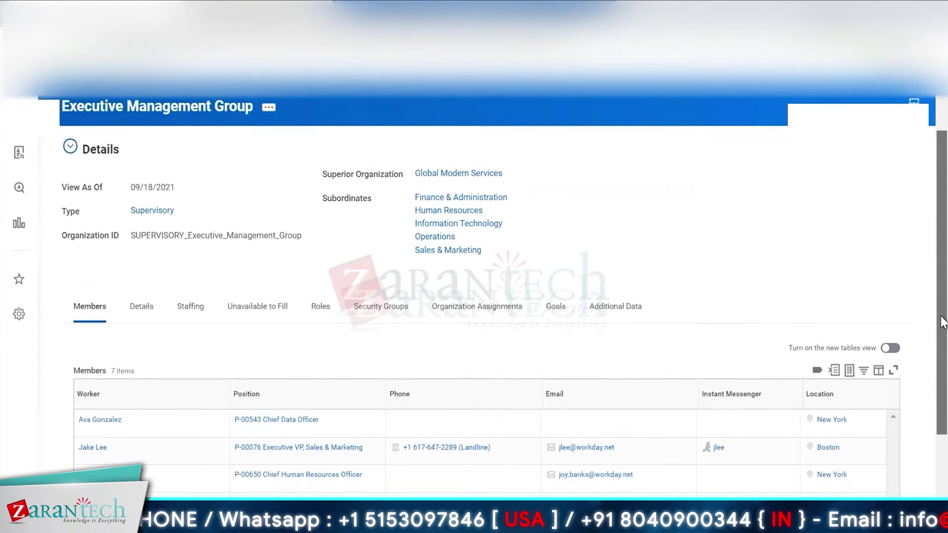
scroll(944, 322, "down", 3)
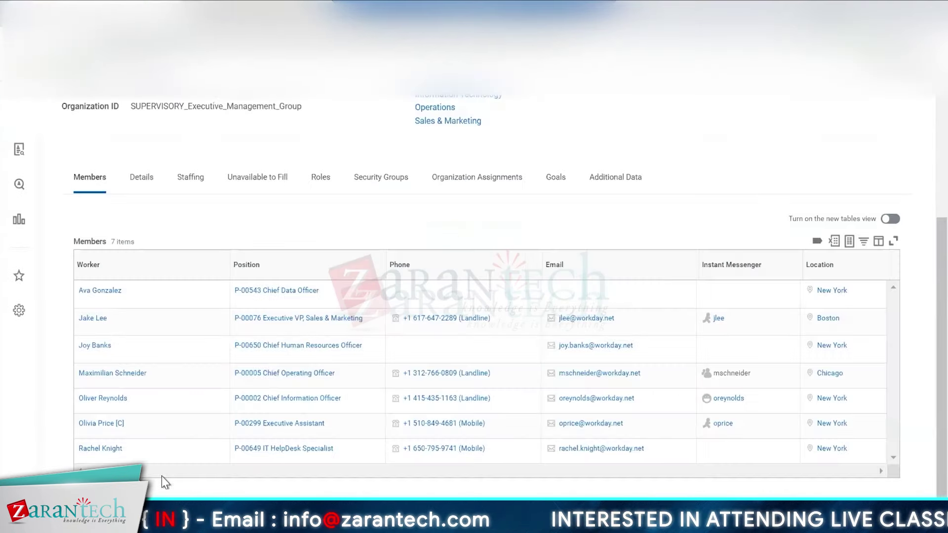
Display the Details of Executive Management Group and highlight the inheritance note beside its primary location.
left_click(141, 178)
left_click_drag(944, 292, 942, 423)
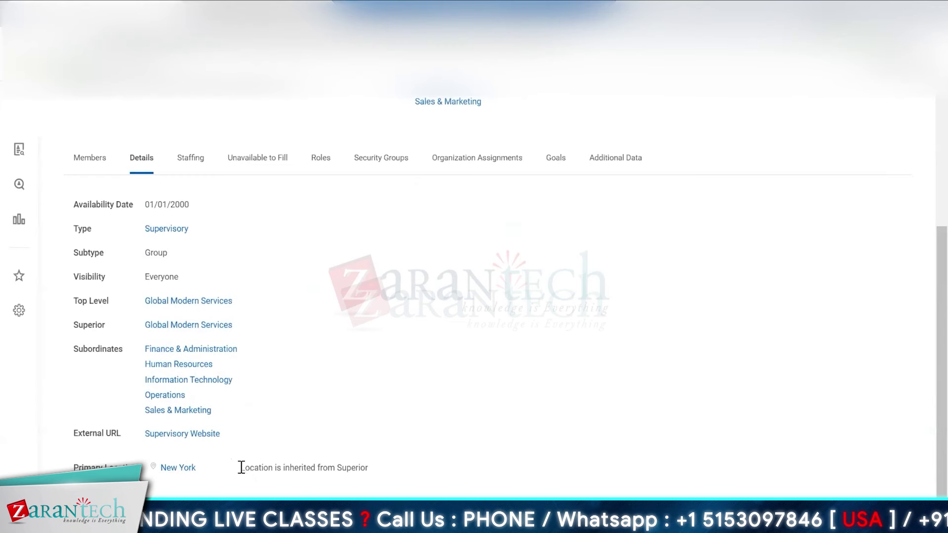
left_click_drag(241, 468, 389, 470)
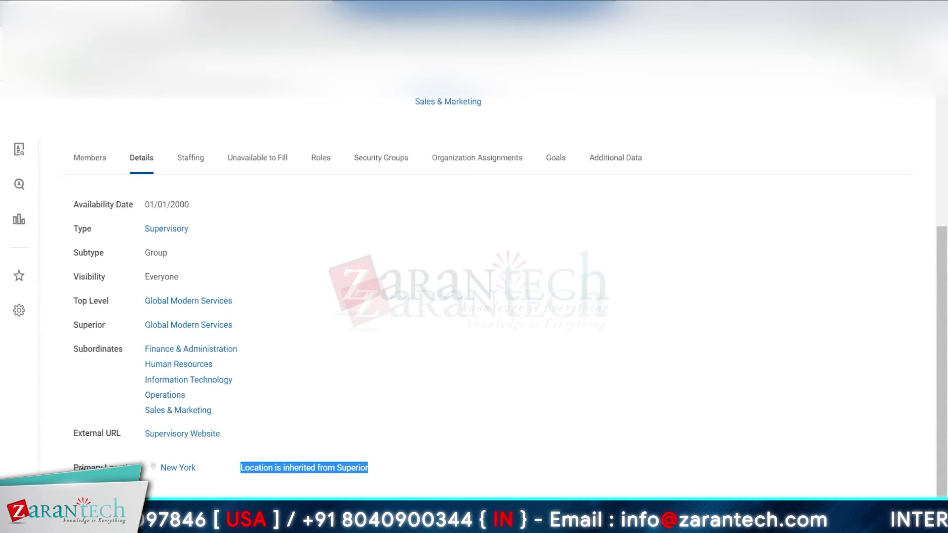
mouse_move(172, 467)
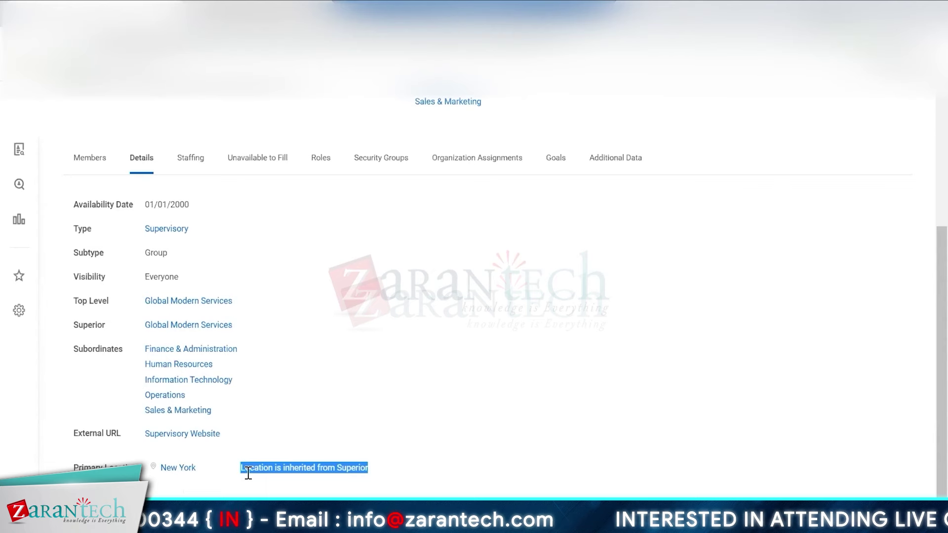
left_click_drag(381, 472, 234, 473)
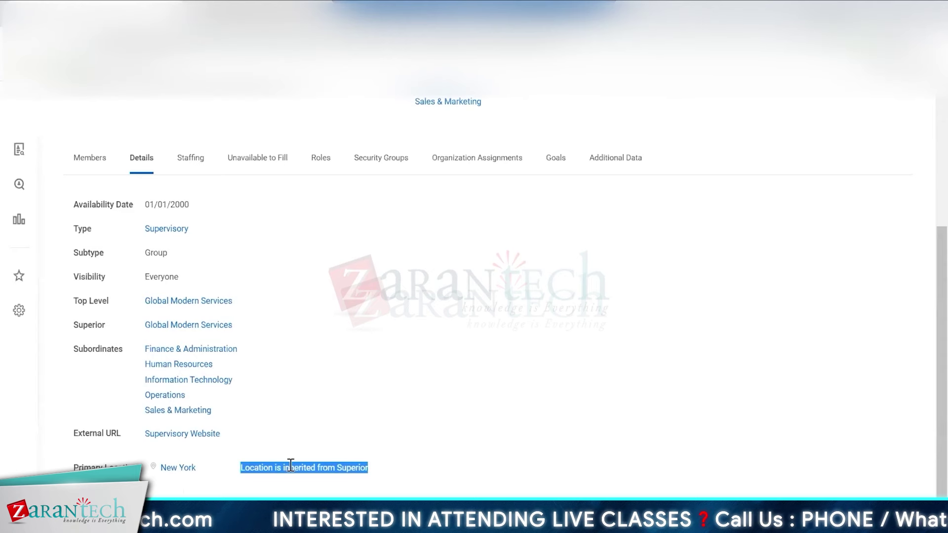
Display the Roles of Executive Management Group and examine the assignable roles, their assigned workers and where each role comes from.
left_click(320, 166)
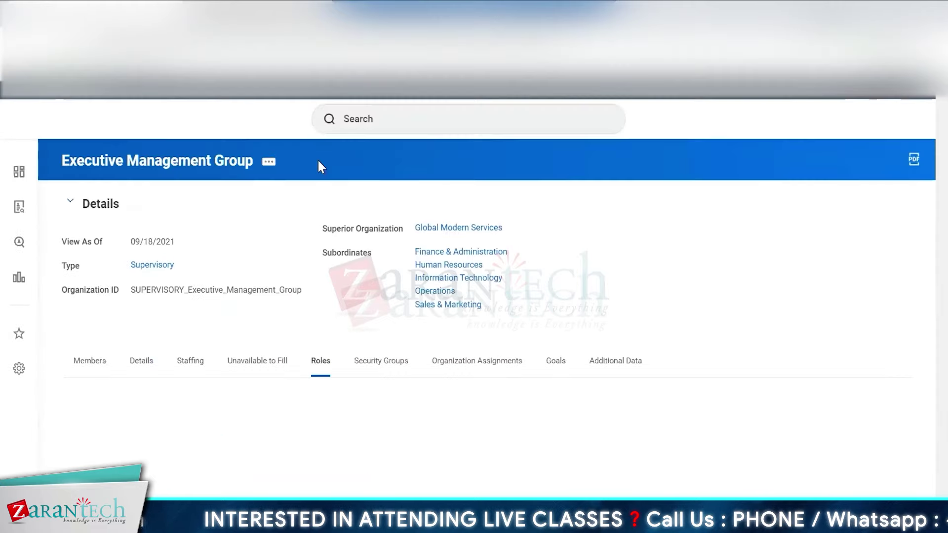
left_click_drag(940, 246, 937, 470)
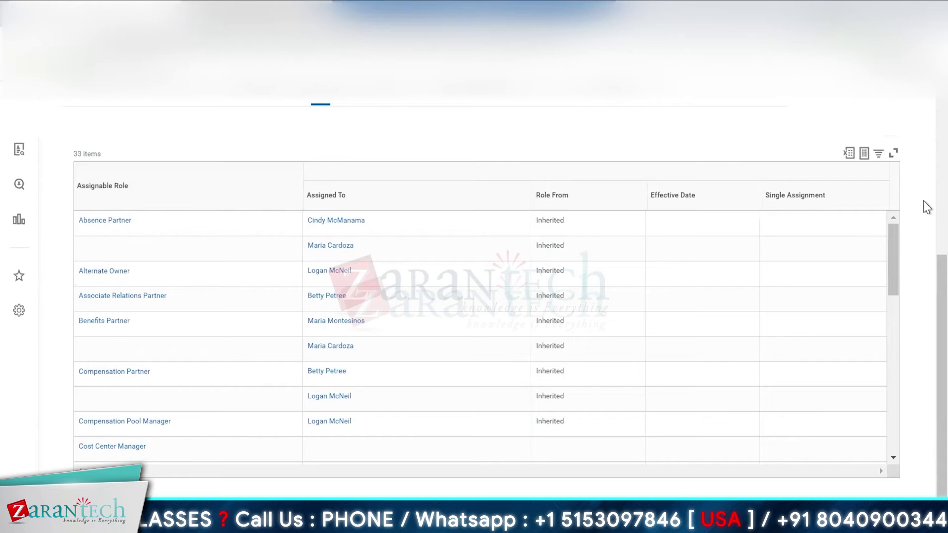
left_click_drag(940, 291, 941, 132)
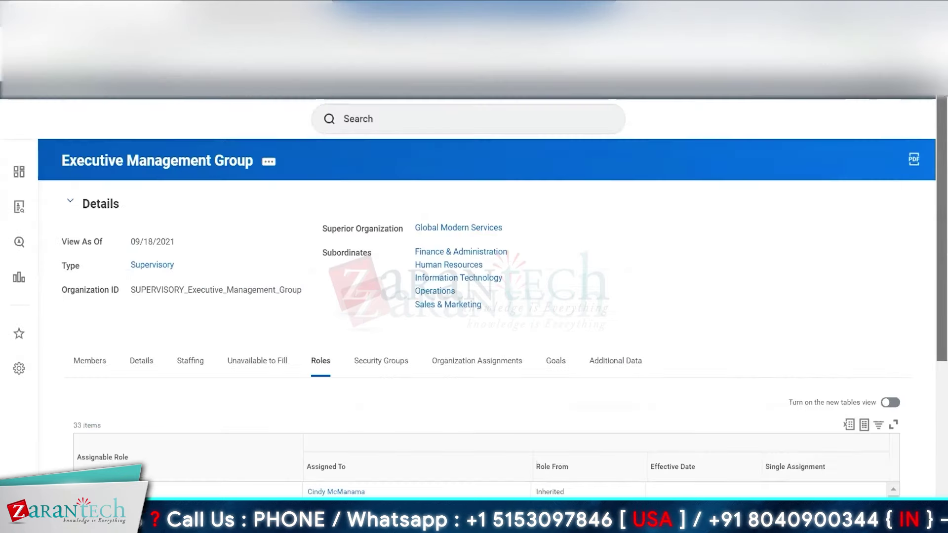
left_click_drag(940, 285, 944, 460)
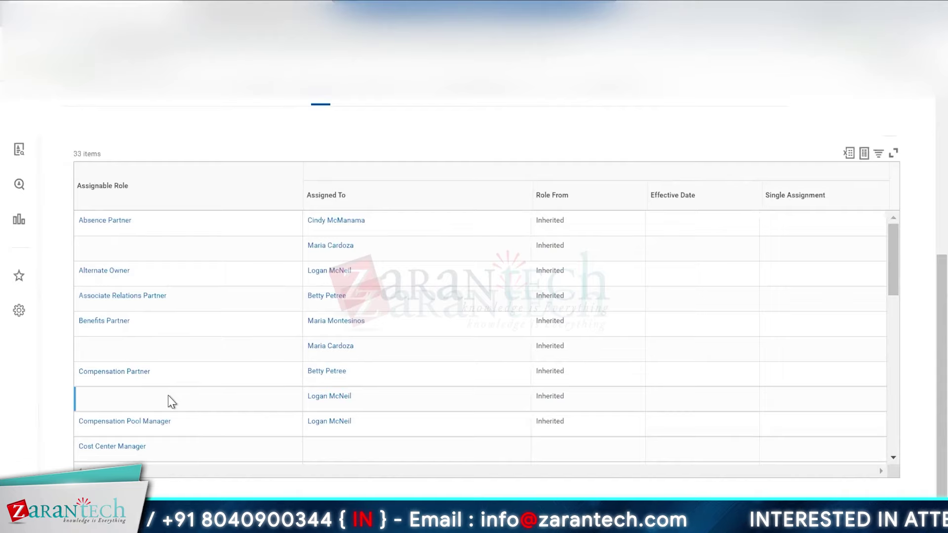
left_click_drag(888, 285, 893, 235)
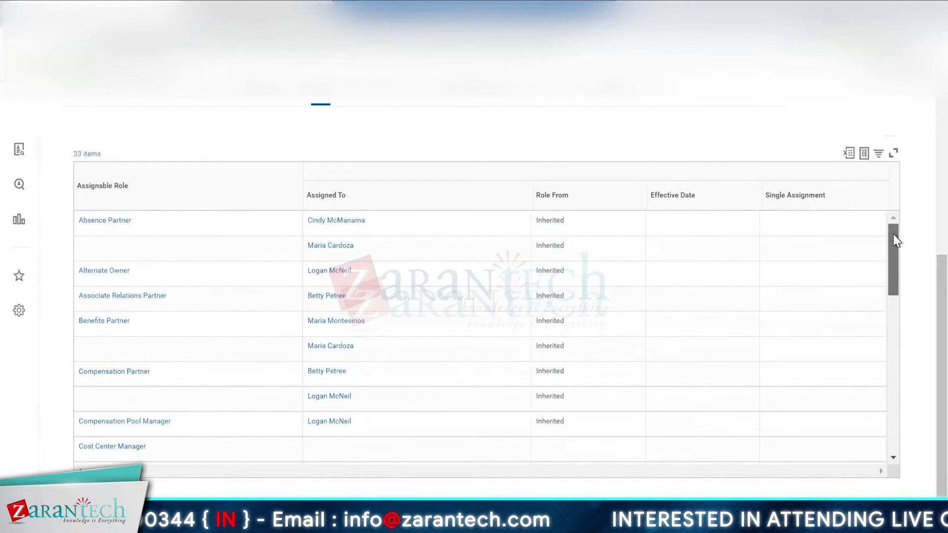
scroll(940, 128, "up", 5)
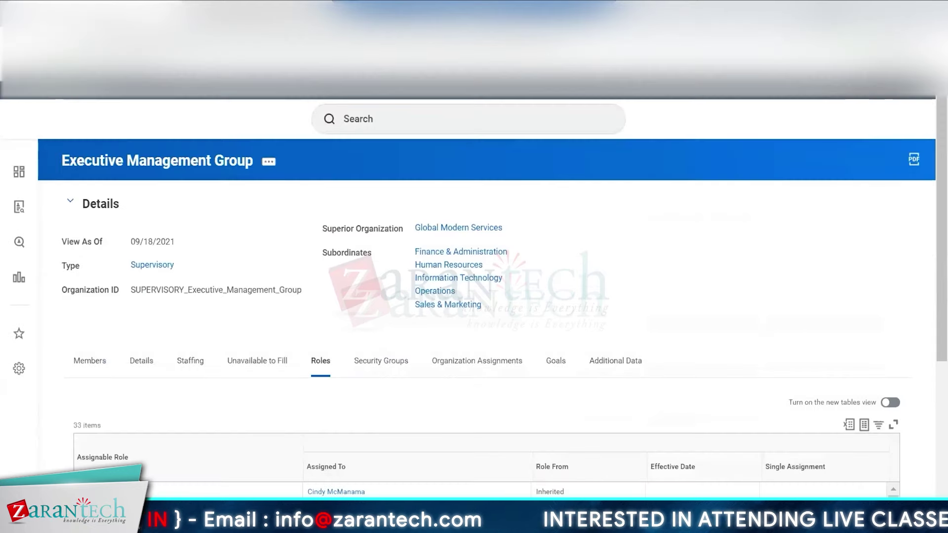
Search for "bp: hire" in a separate Workday session and look through the hire business process definitions.
right_click(97, 12)
left_click(143, 24)
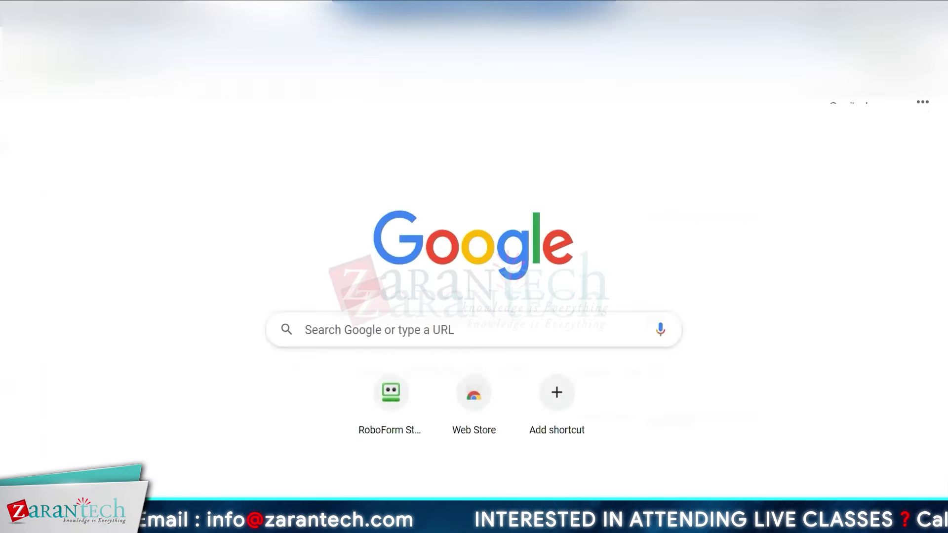
left_click(102, 14)
right_click(103, 14)
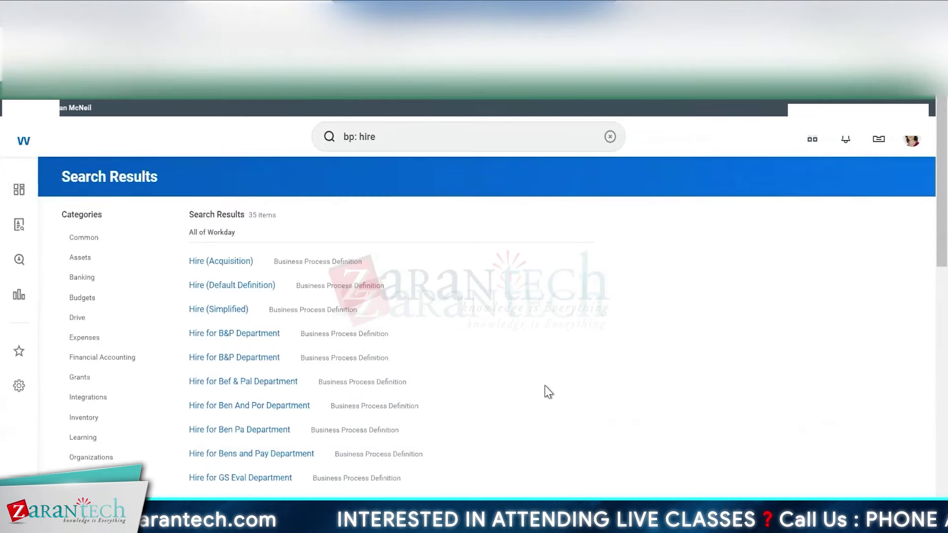
scroll(550, 393, "down", 3)
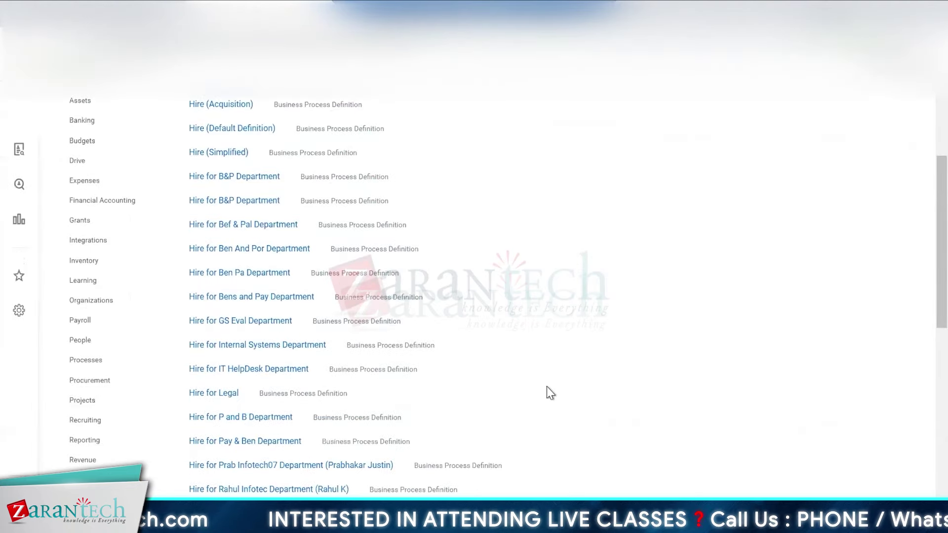
scroll(550, 392, "down", 3)
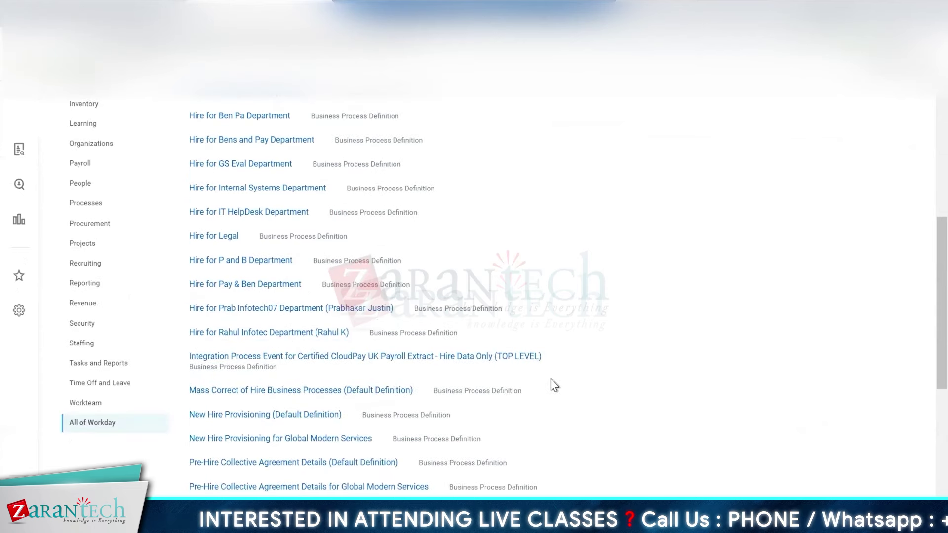
scroll(553, 385, "up", 6)
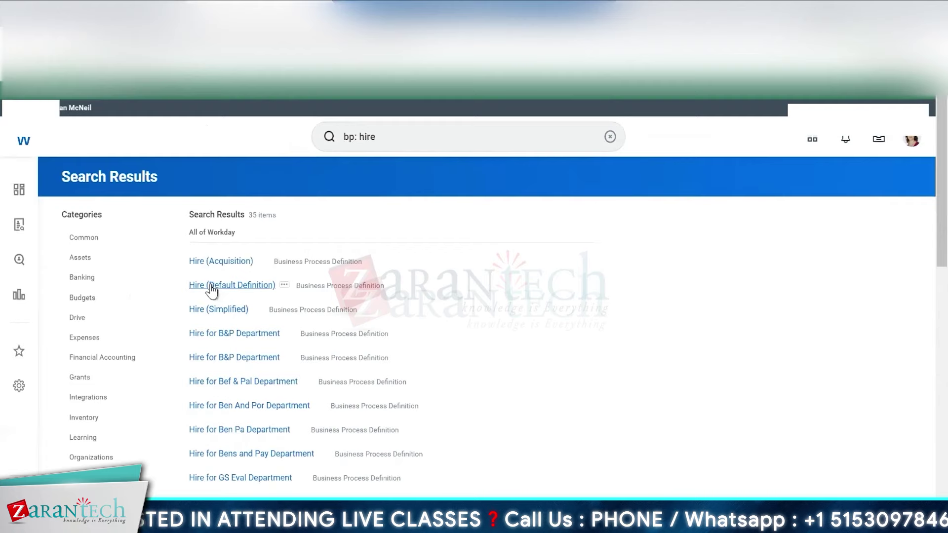
Open the Hire (Default Definition) business process and examine its steps and the security group responsible for each.
left_click(243, 298)
left_click_drag(944, 301, 944, 459)
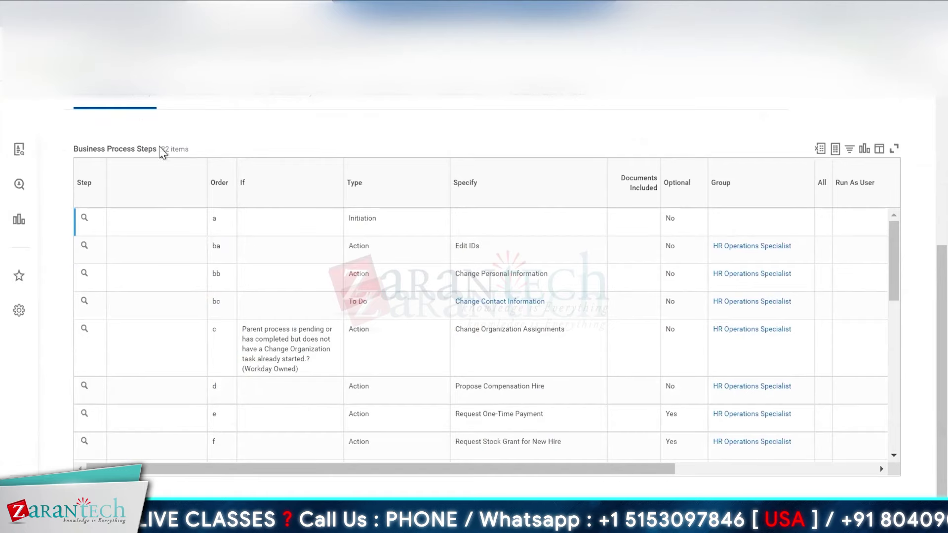
left_click_drag(943, 249, 942, 101)
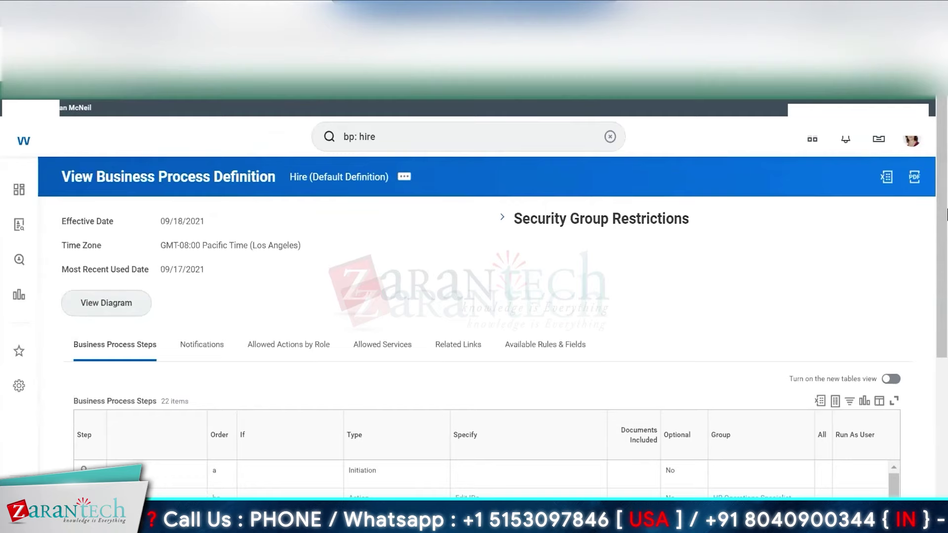
left_click_drag(945, 220, 946, 393)
mouse_move(743, 252)
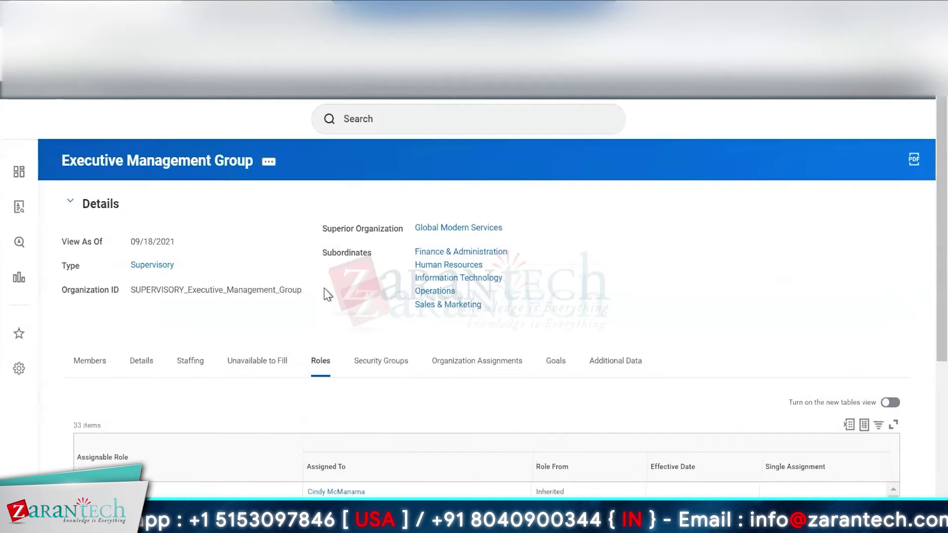
Filter the Roles table of Executive Management Group by the assignable role HR Operations Specialist.
scroll(423, 367, "down", 3)
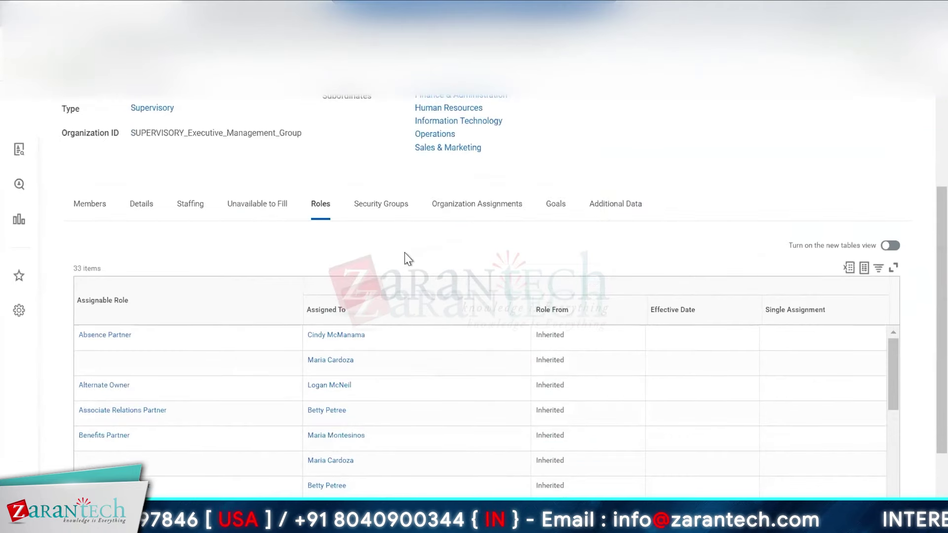
left_click(179, 315)
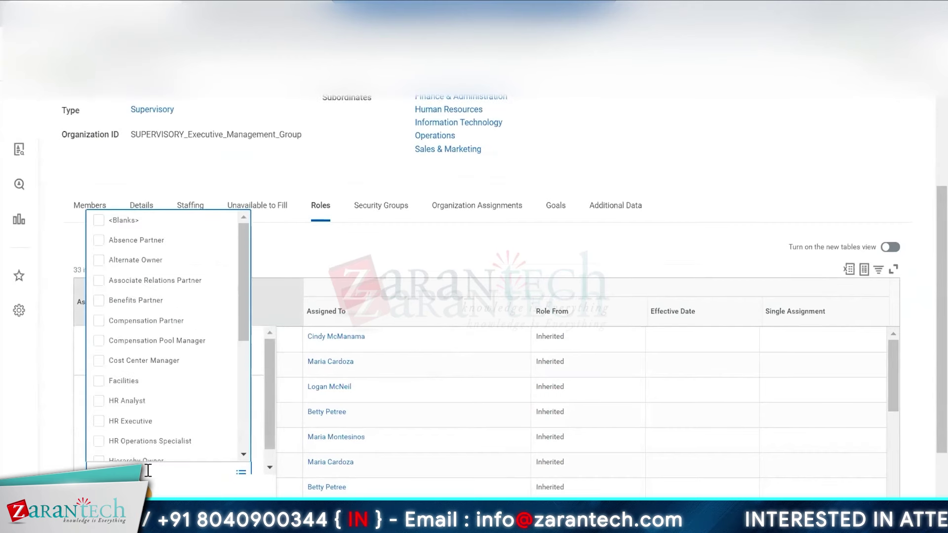
left_click(99, 441)
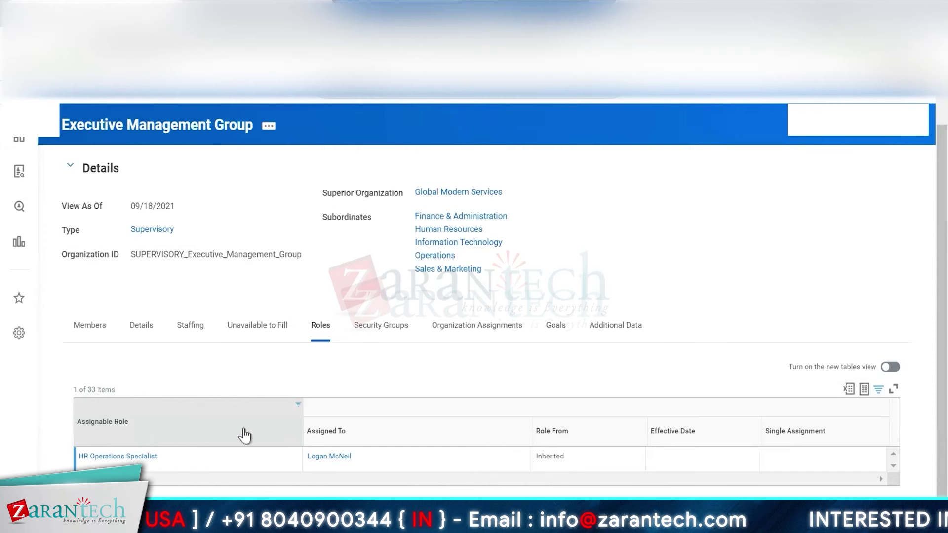
Remove the HR Operations Specialist filter from the Assignable Role column of Executive Management Group's Roles table.
left_click(188, 443)
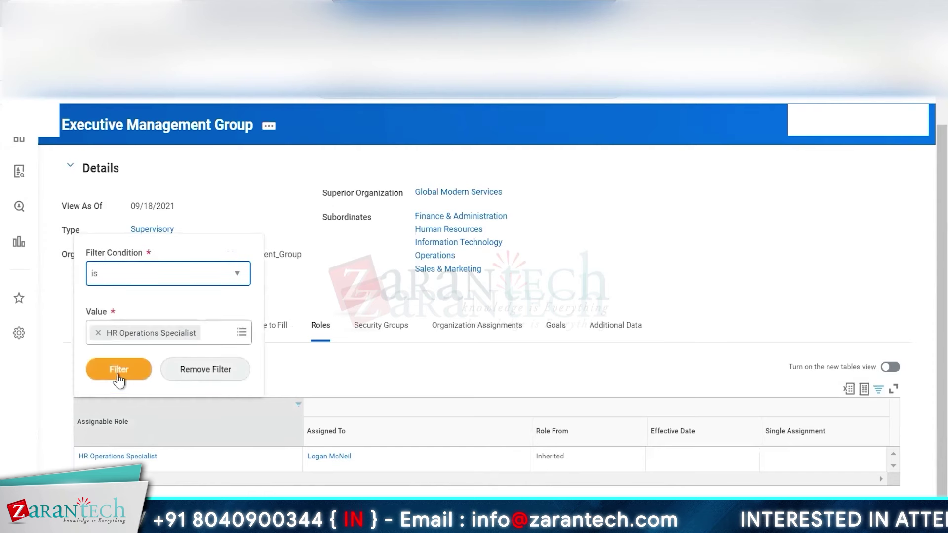
left_click(94, 332)
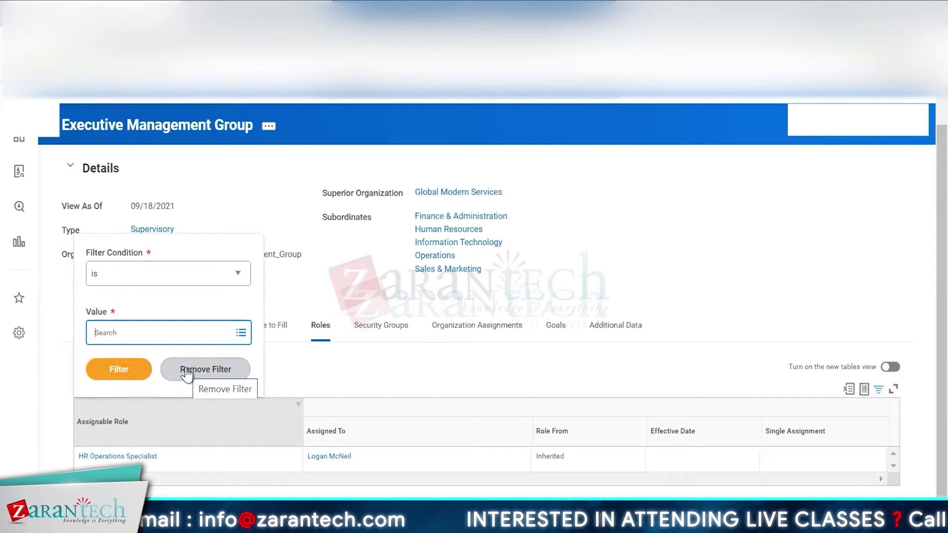
left_click(187, 371)
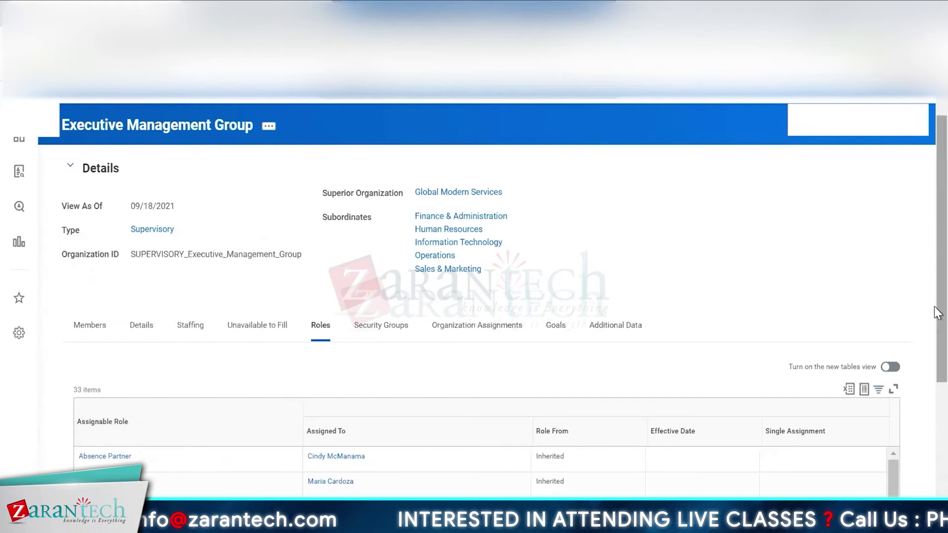
left_click_drag(940, 312, 945, 430)
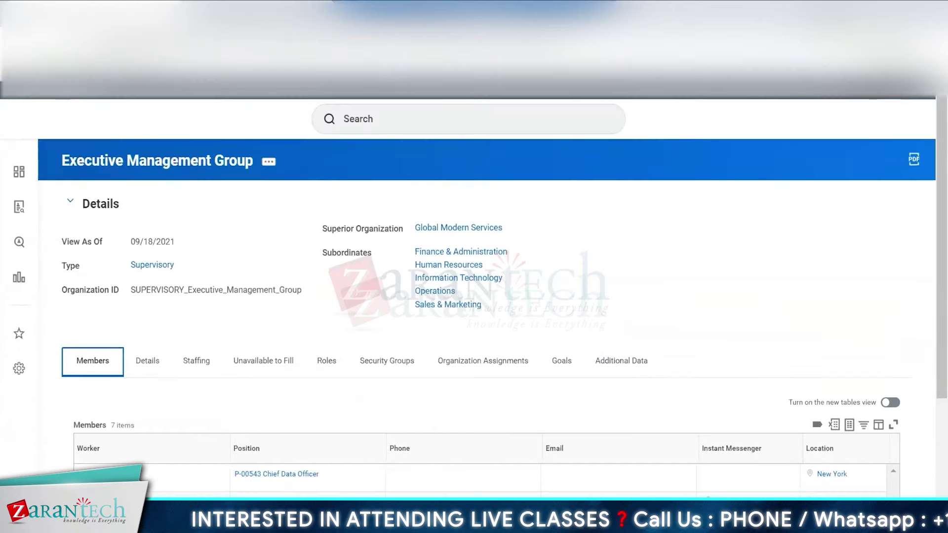
View the signed-in worker's profile and follow it to the manager's profile and the Human Resources org chart.
left_click(916, 135)
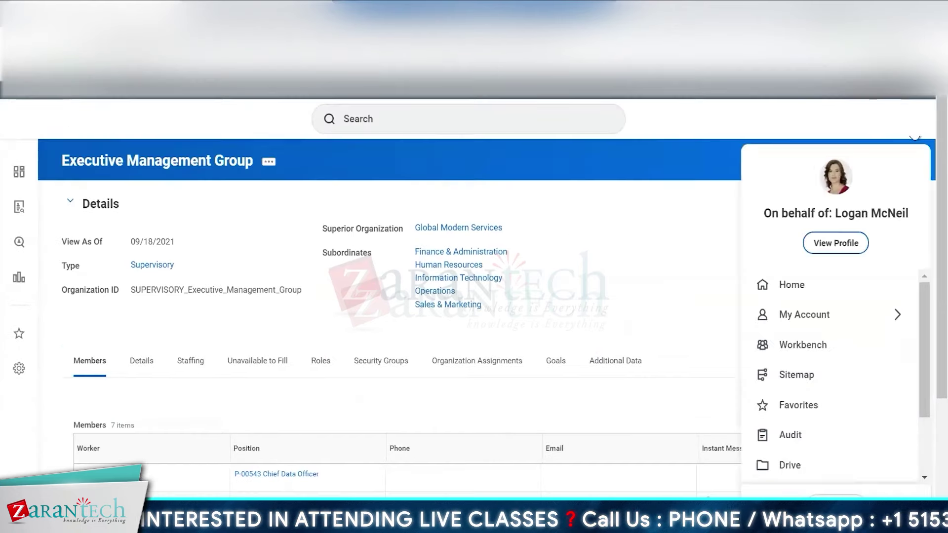
left_click(834, 242)
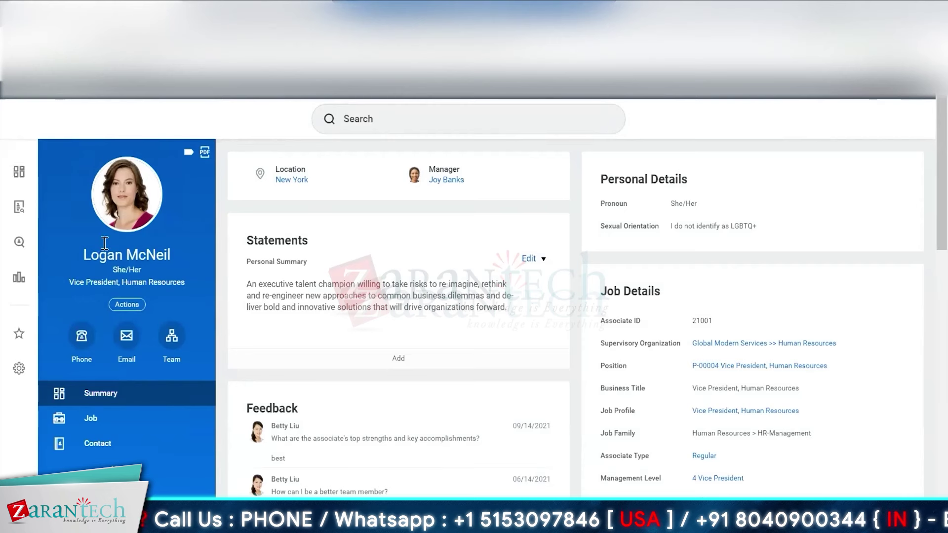
left_click(442, 180)
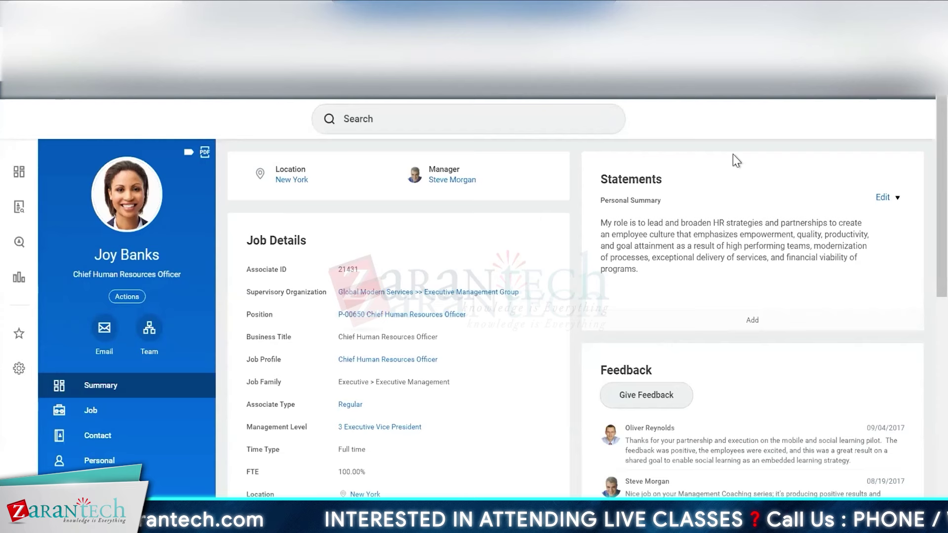
left_click(502, 294)
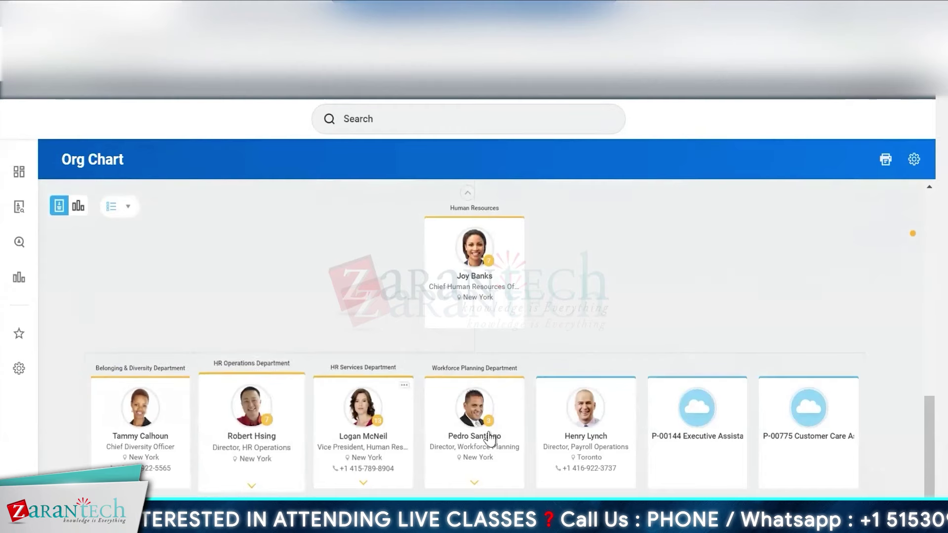
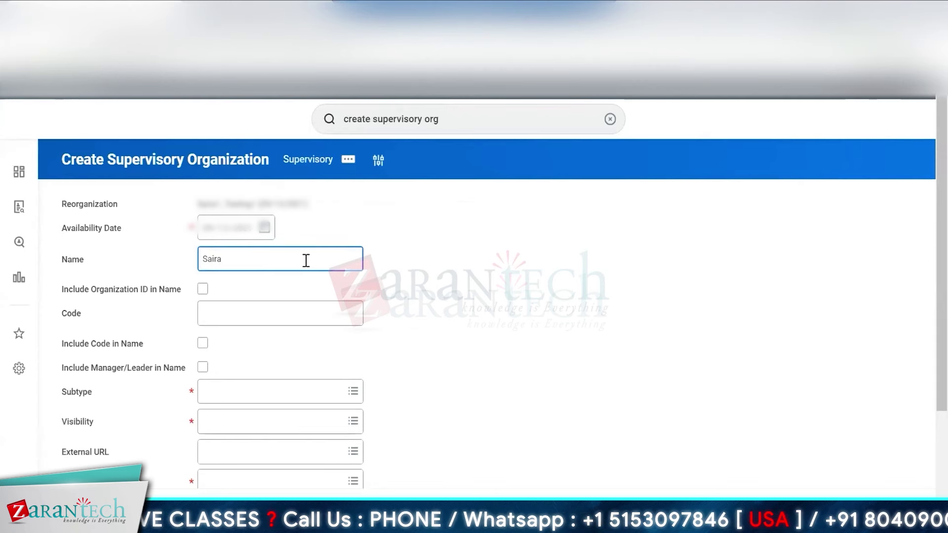
Complete the supervisory organization name as Saira Tech with code 789, including the organization ID, code and manager/leader in the name.
type("Tech")
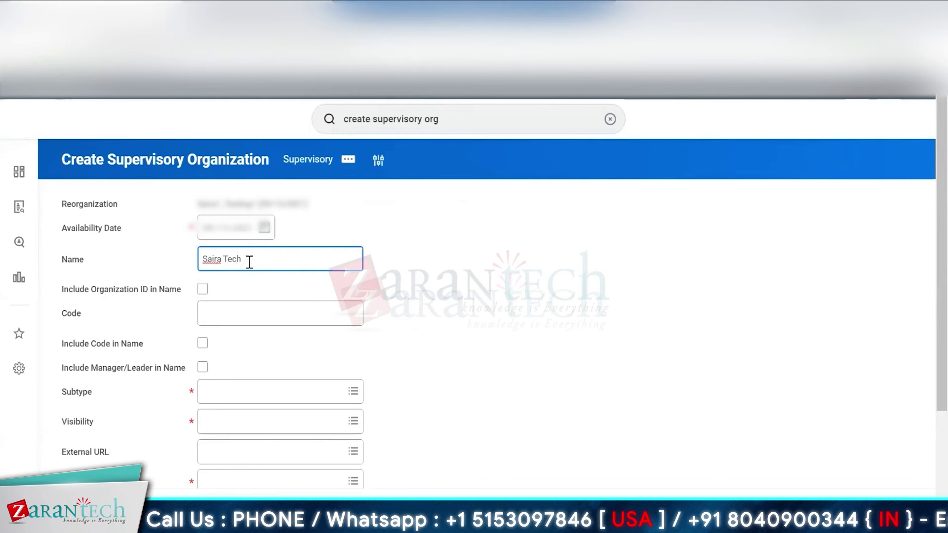
left_click(203, 289)
left_click(203, 344)
left_click(214, 308)
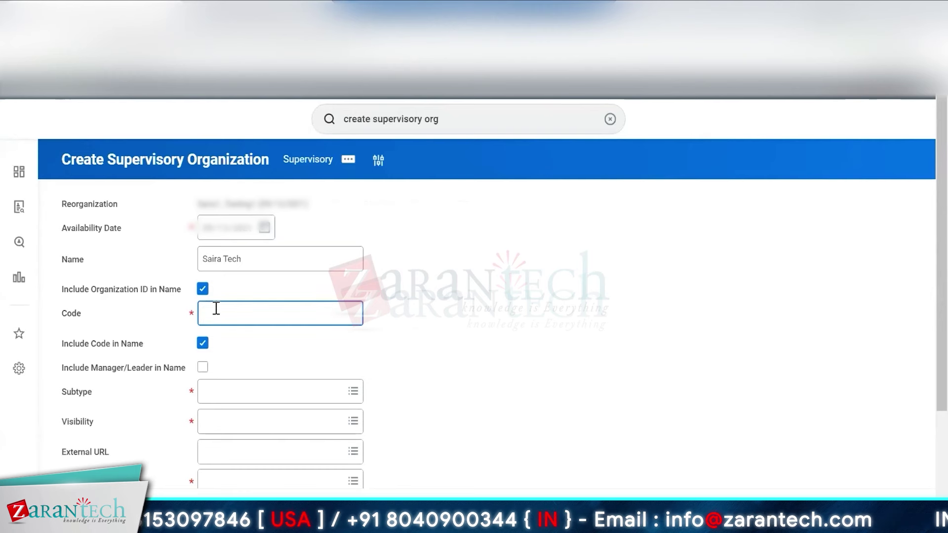
type("78")
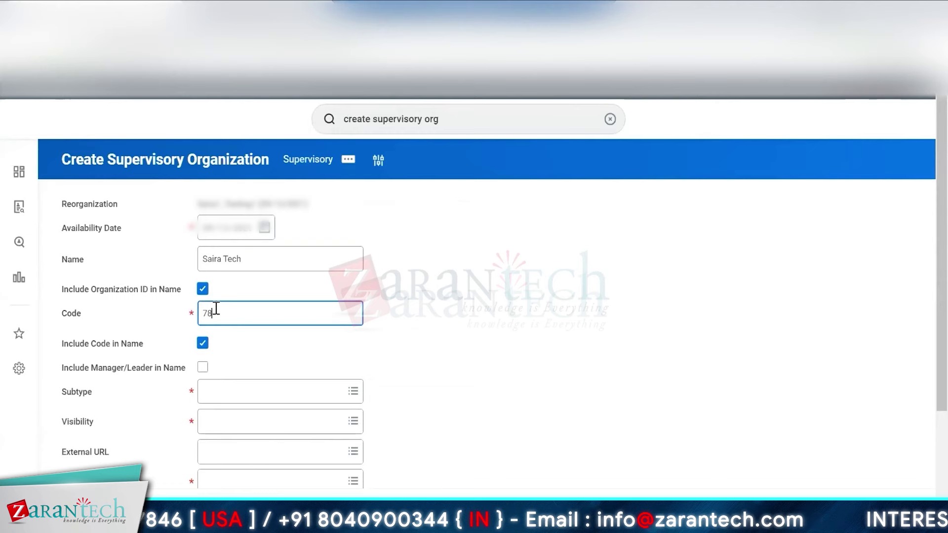
type("9")
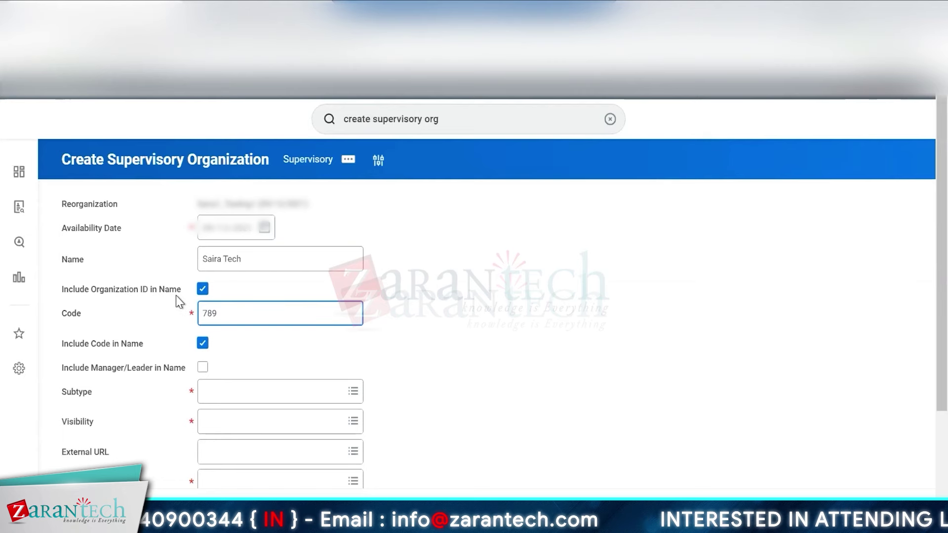
left_click(202, 367)
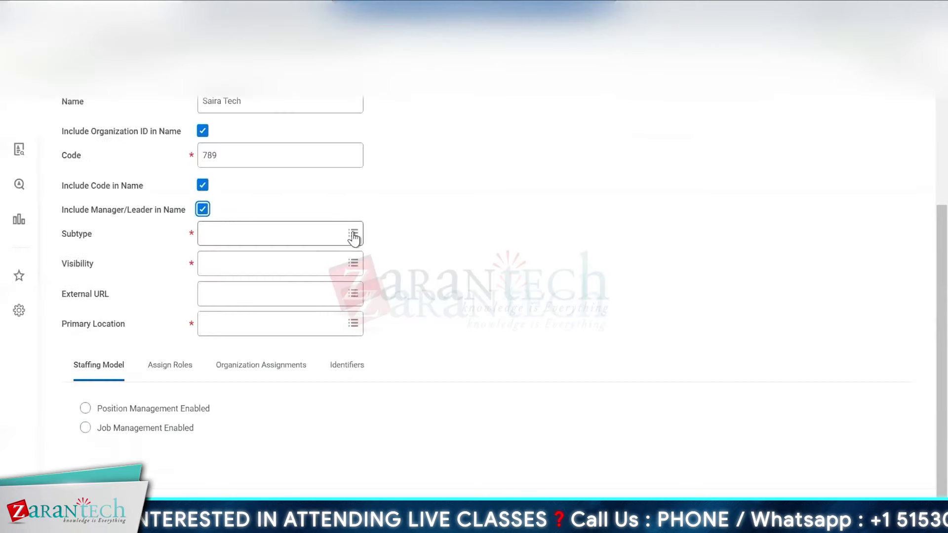
Set the new organization's subtype to Company, visibility to Everyone and staffing model to Position Management Enabled.
left_click(352, 235)
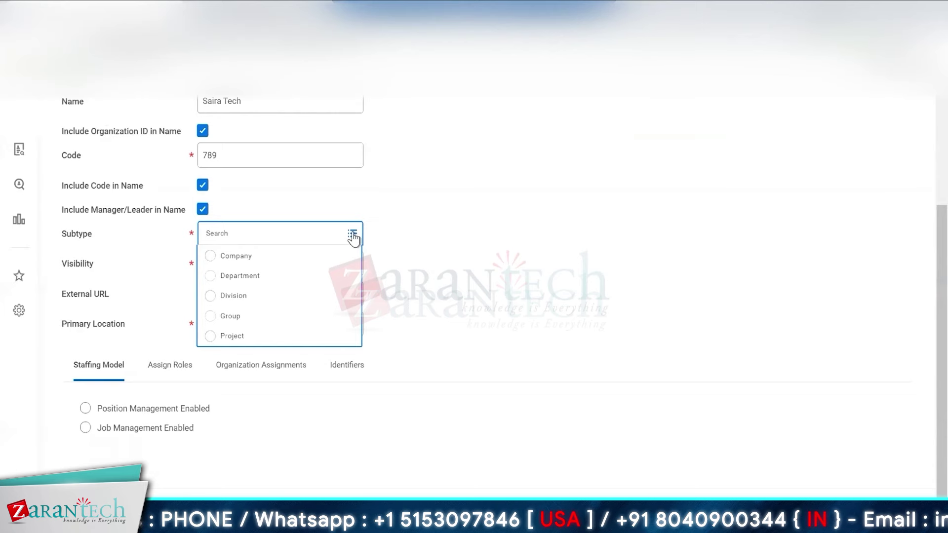
left_click(211, 256)
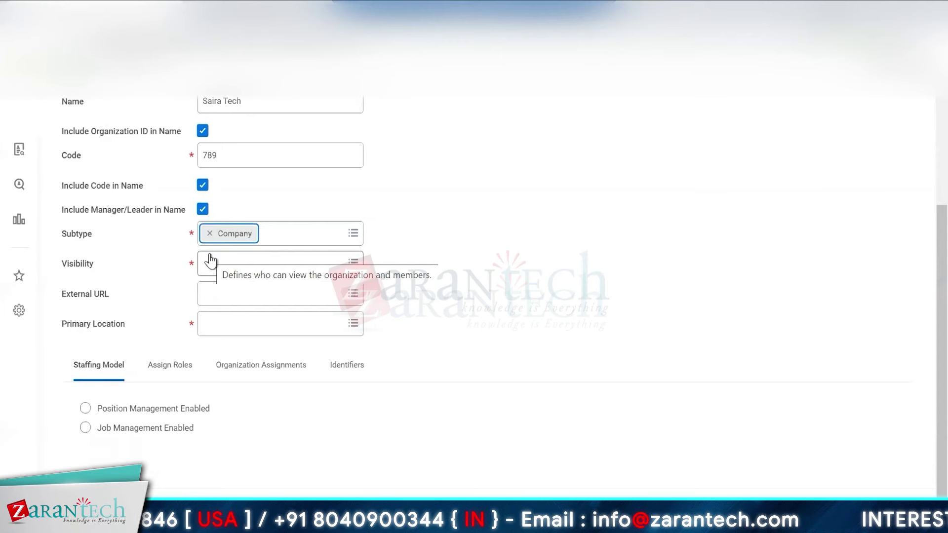
left_click(246, 257)
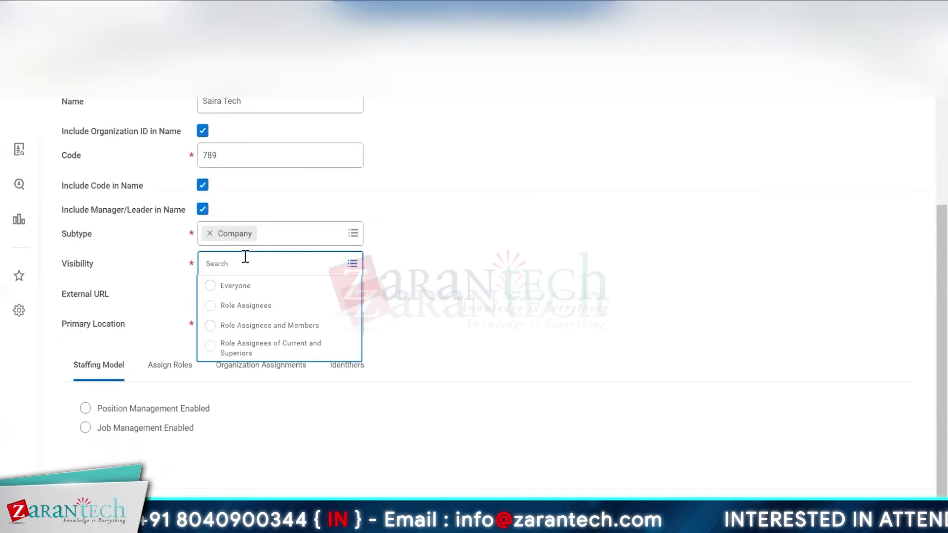
left_click(209, 287)
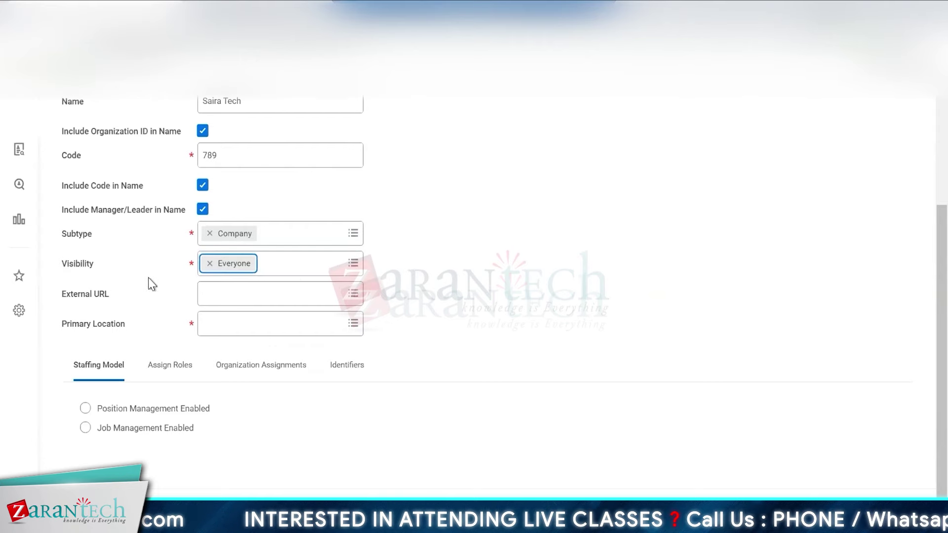
mouse_move(149, 278)
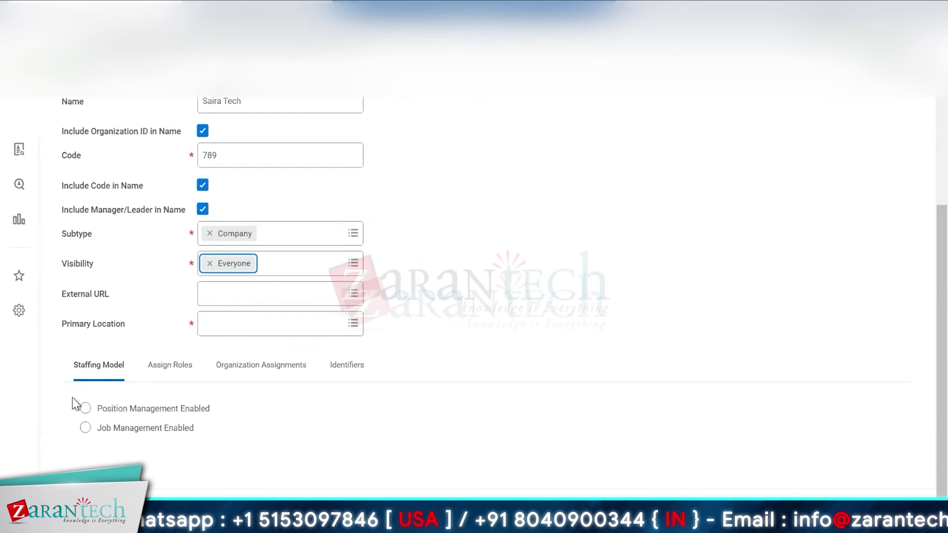
left_click(85, 409)
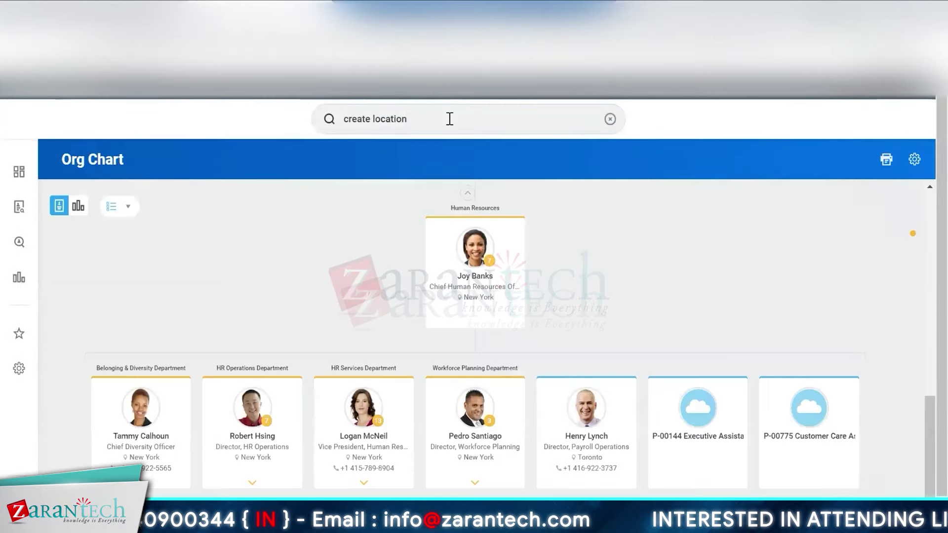
Search for "create location" in the session showing the org chart and open the Create Location task.
key("Return")
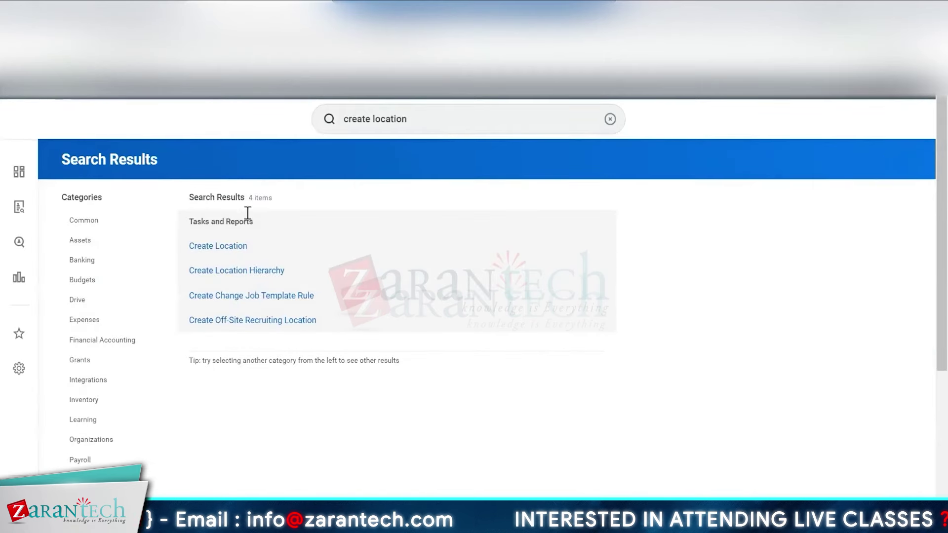
left_click(203, 247)
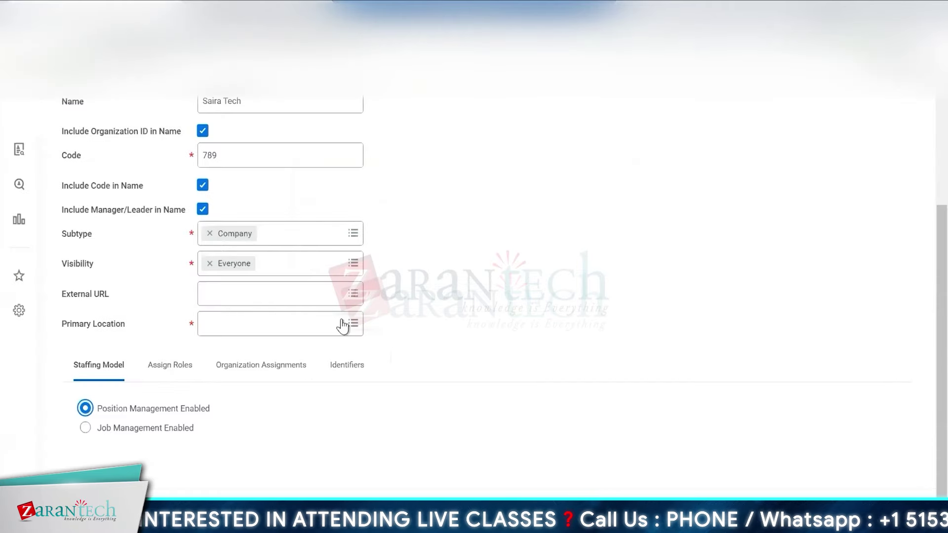
Look through the active locations offered as Primary Location for the new supervisory organization.
left_click(342, 326)
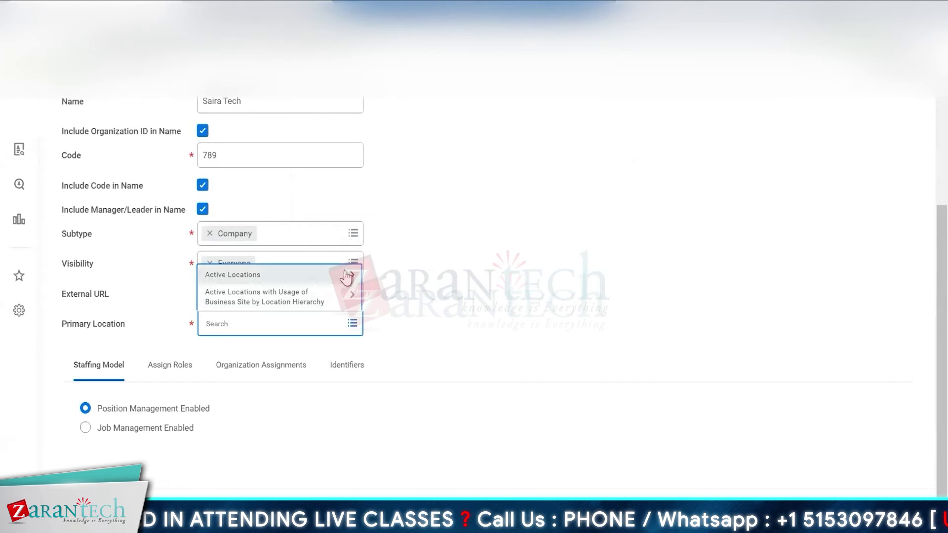
left_click(296, 275)
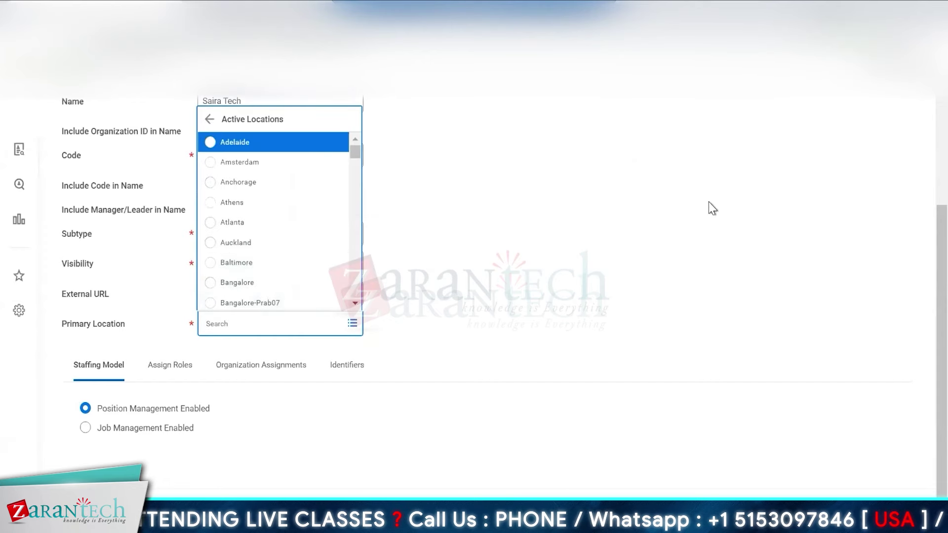
left_click(656, 300)
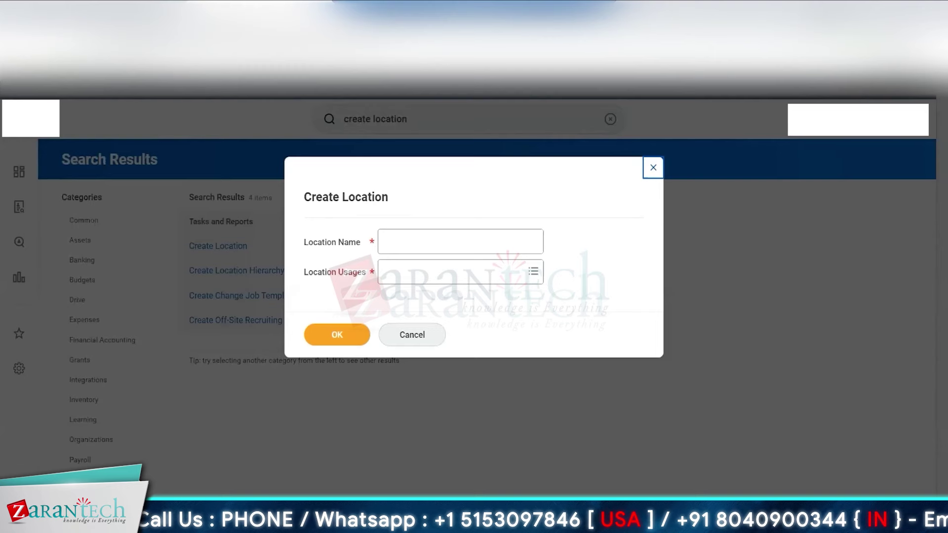
Start a new location named SF_Saira1 with the location usage Business Site.
left_click(410, 239)
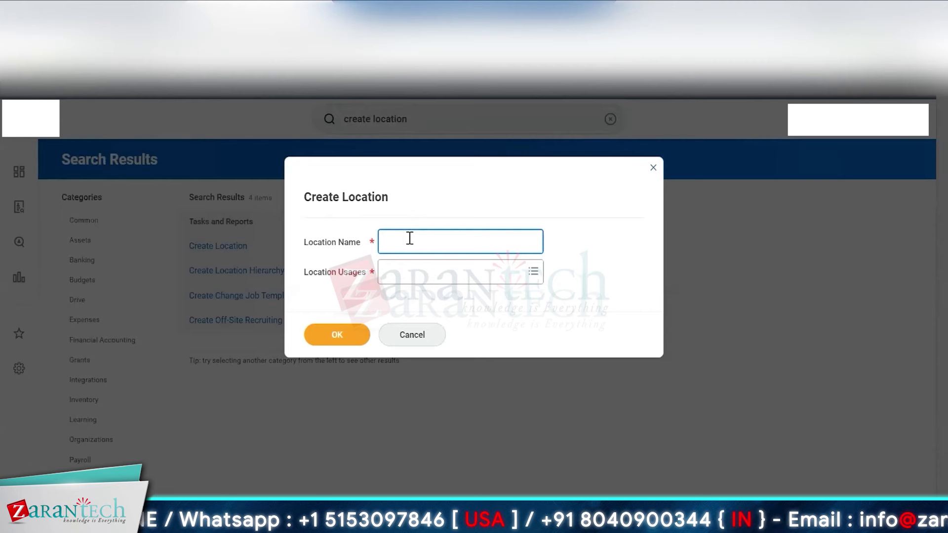
type("SF_")
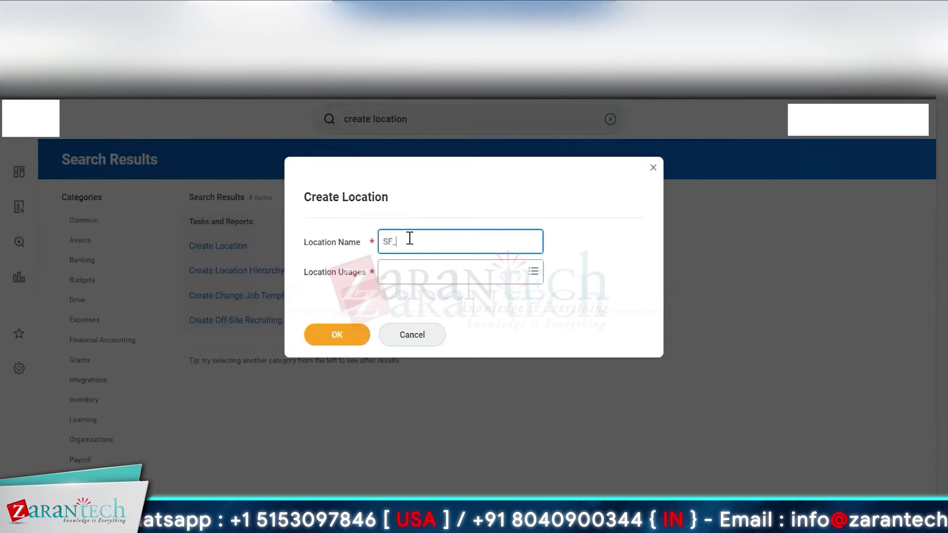
type("Saira1")
left_click(409, 272)
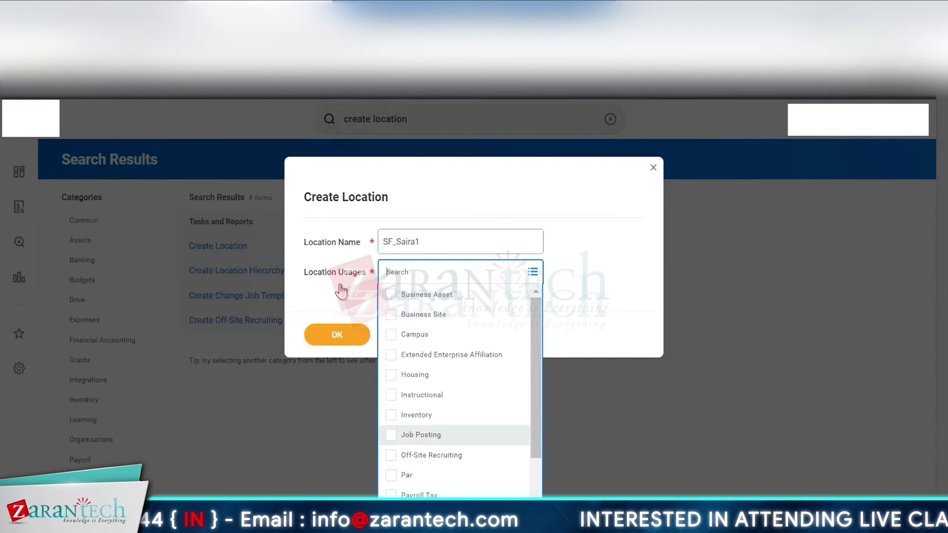
left_click(392, 316)
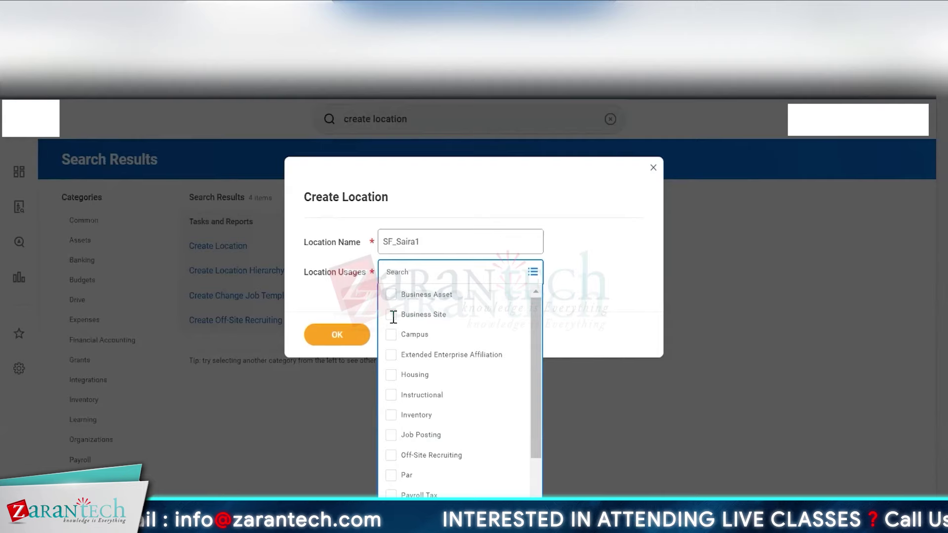
left_click(347, 338)
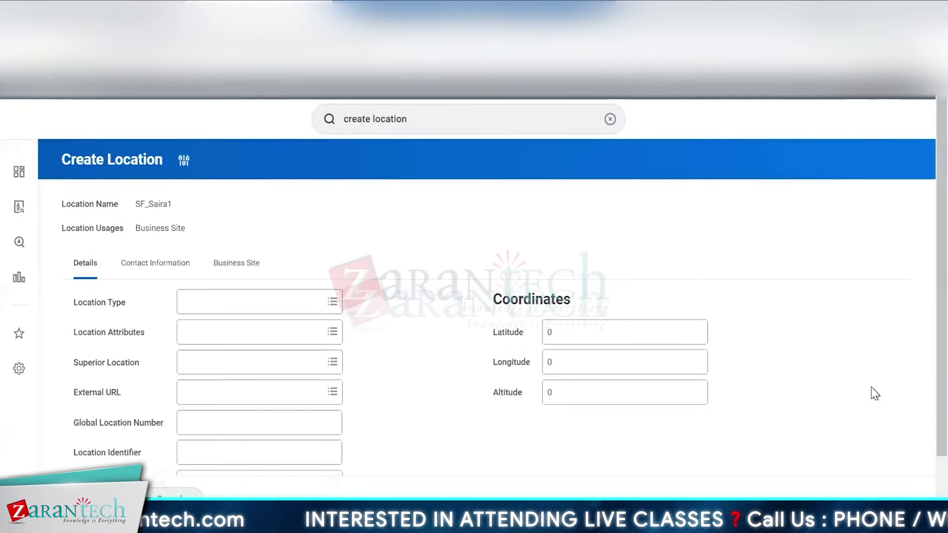
Add a business address for the SF_Saira1 location, entering its street, city, state and postal code, and mark it as primary.
scroll(941, 397, "down", 2)
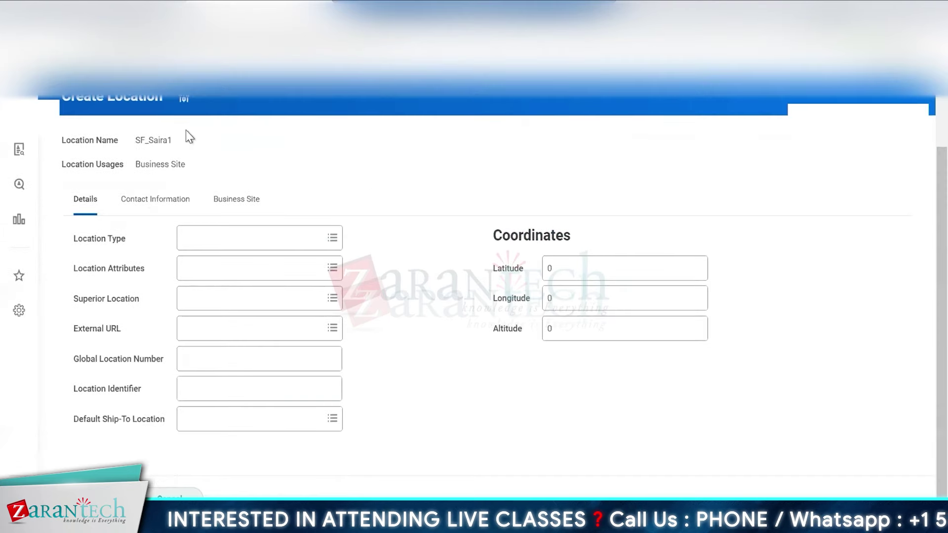
left_click(153, 203)
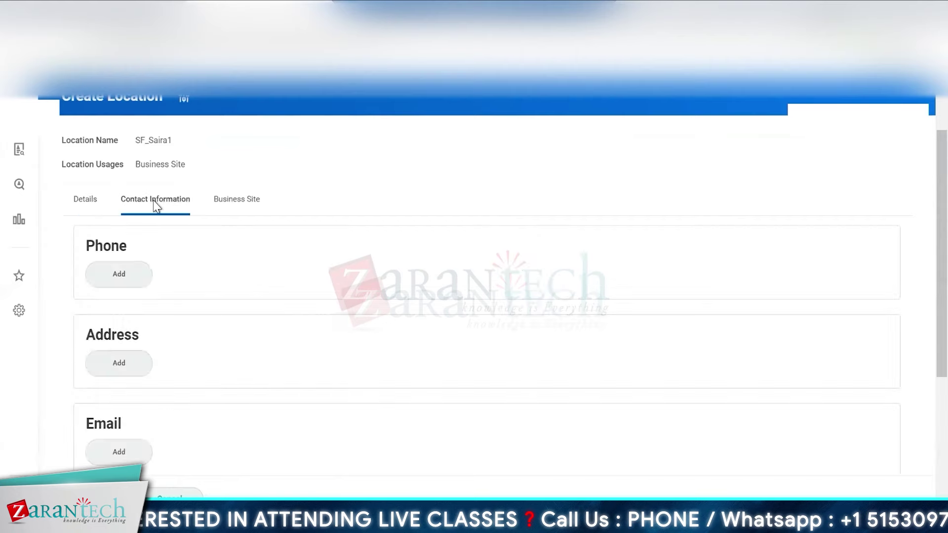
left_click(123, 365)
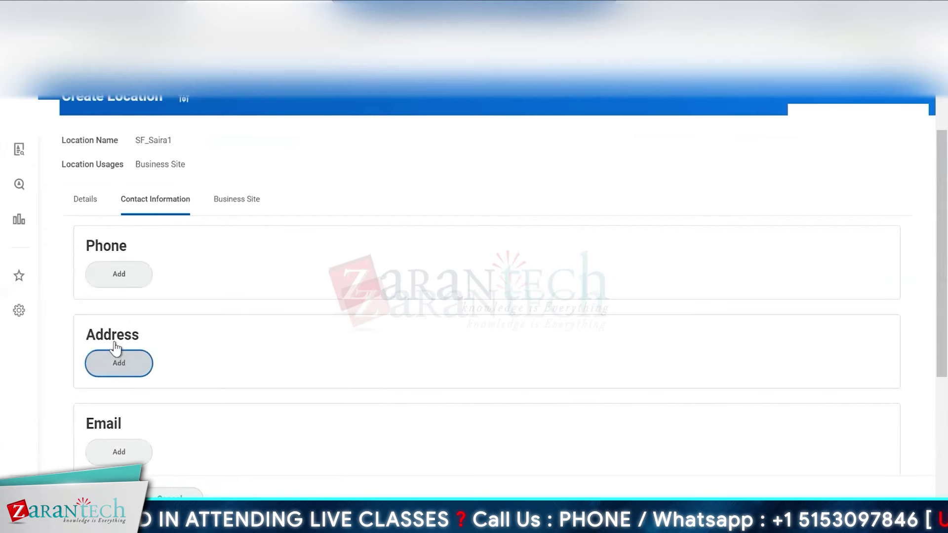
left_click_drag(946, 245, 946, 321)
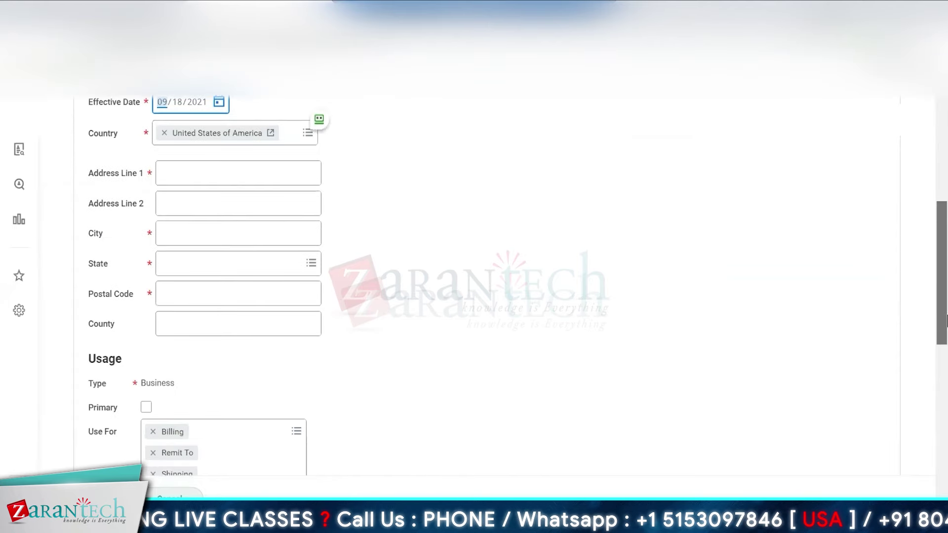
scroll(274, 185, "up", 1)
left_click(228, 209)
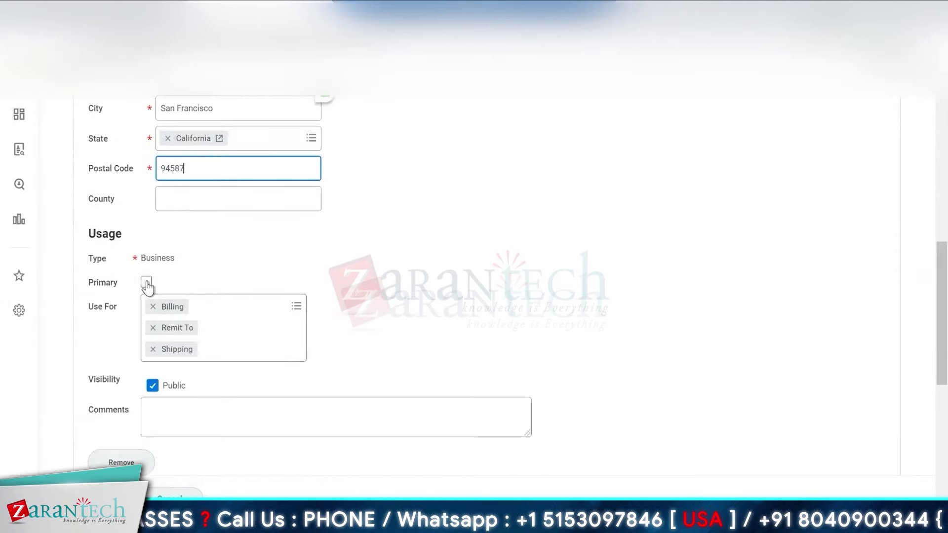
left_click(146, 283)
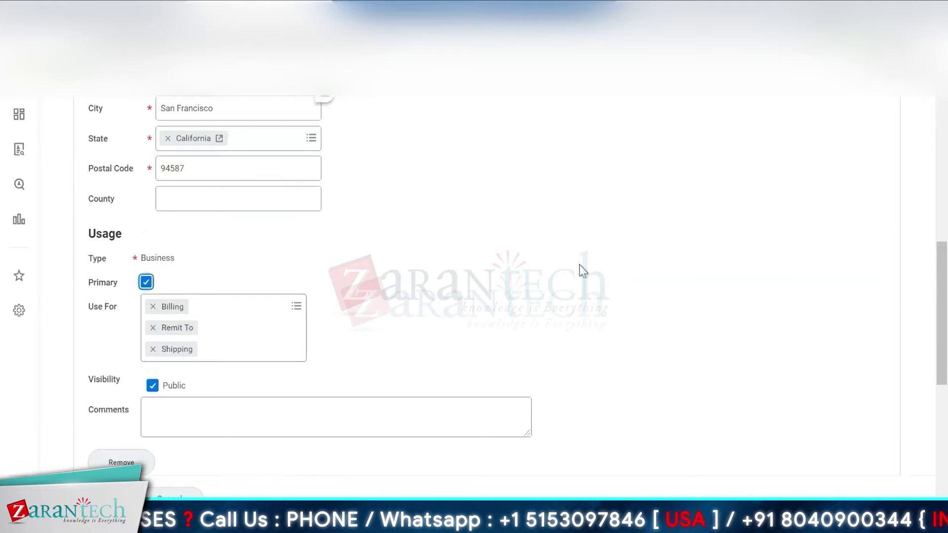
scroll(559, 259, "up", 10)
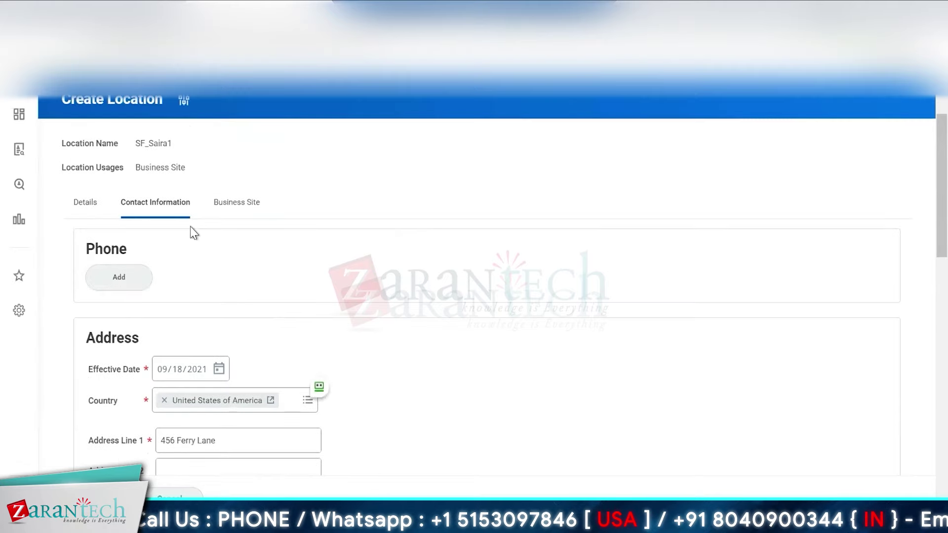
Set the location's Business Site time profile to Standard Hours - 40, review the remaining settings and finish creating the location.
left_click(236, 210)
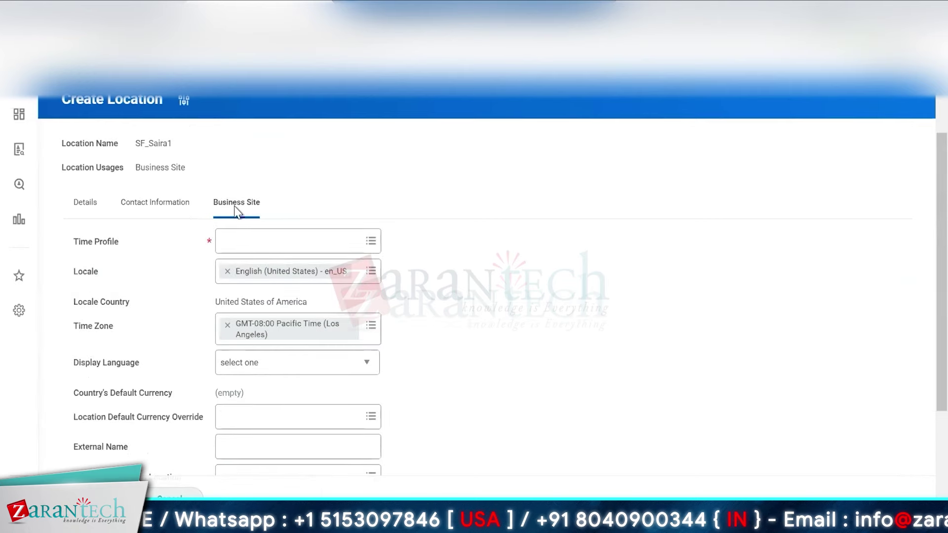
left_click(370, 245)
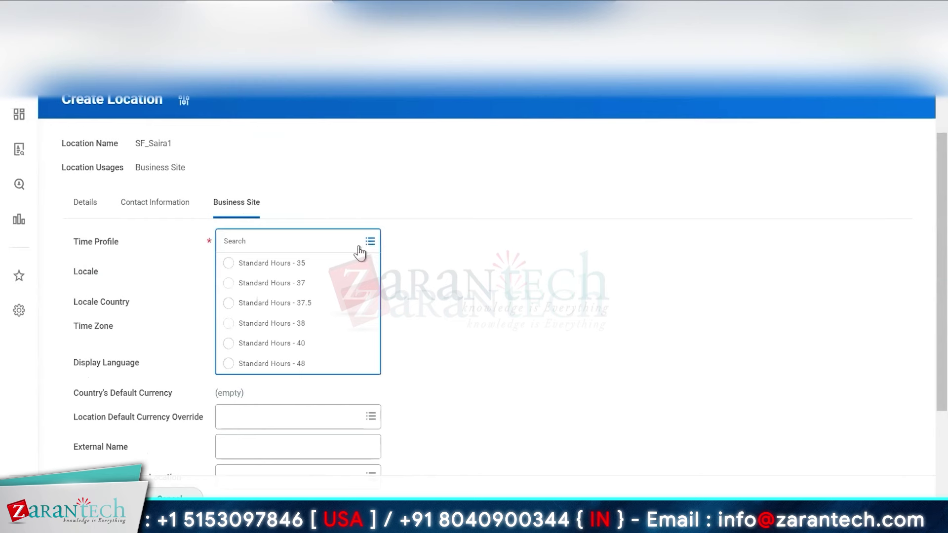
left_click(288, 343)
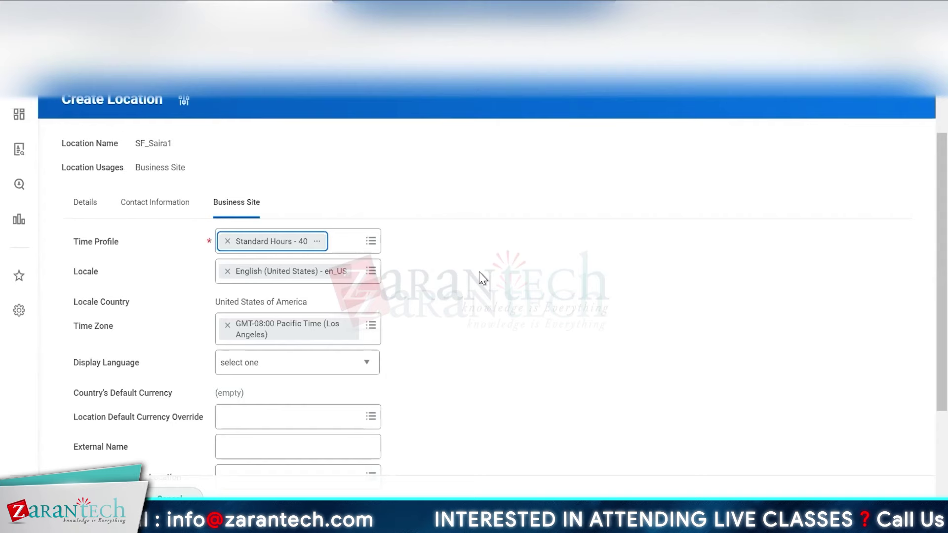
scroll(476, 284, "down", 3)
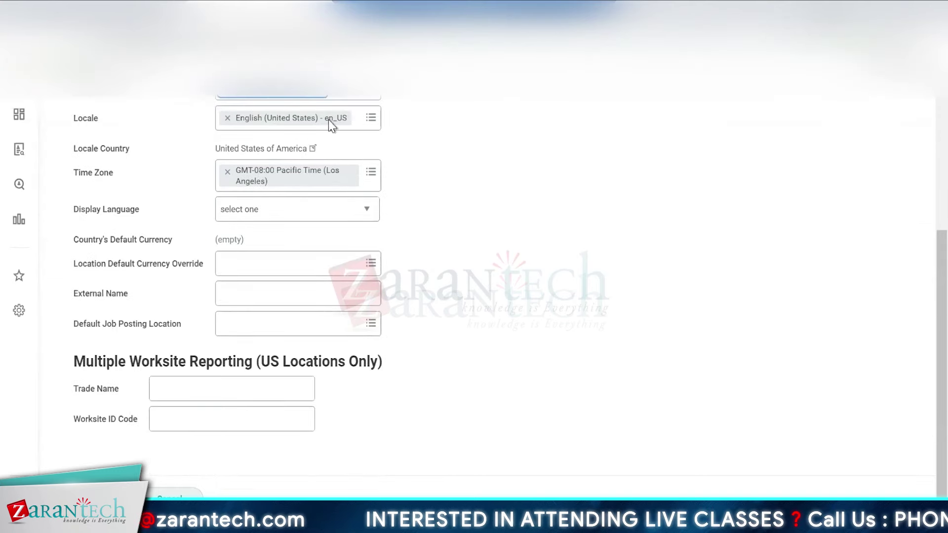
scroll(398, 230, "up", 4)
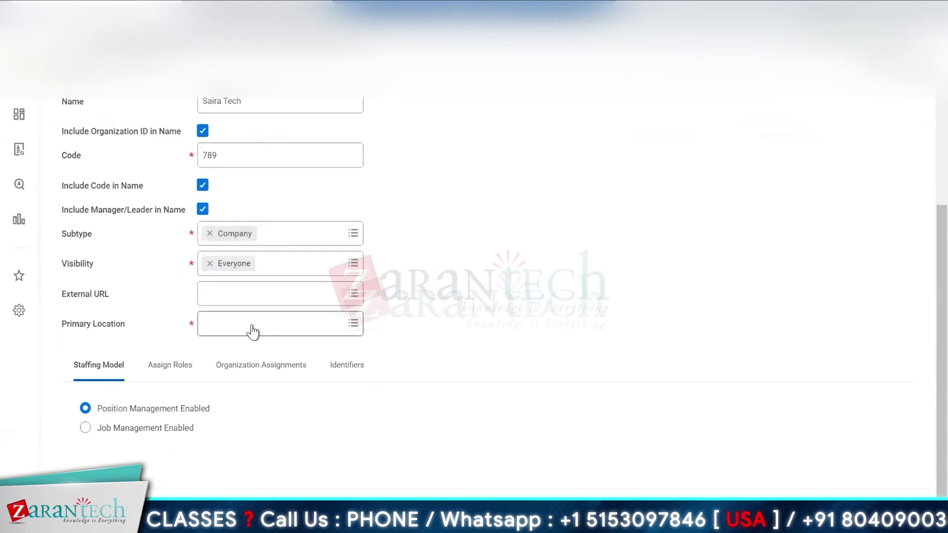
Search for "sf" and choose SF_Saira1 as the primary location of the Saira Tech organization.
left_click(253, 325)
type("sf")
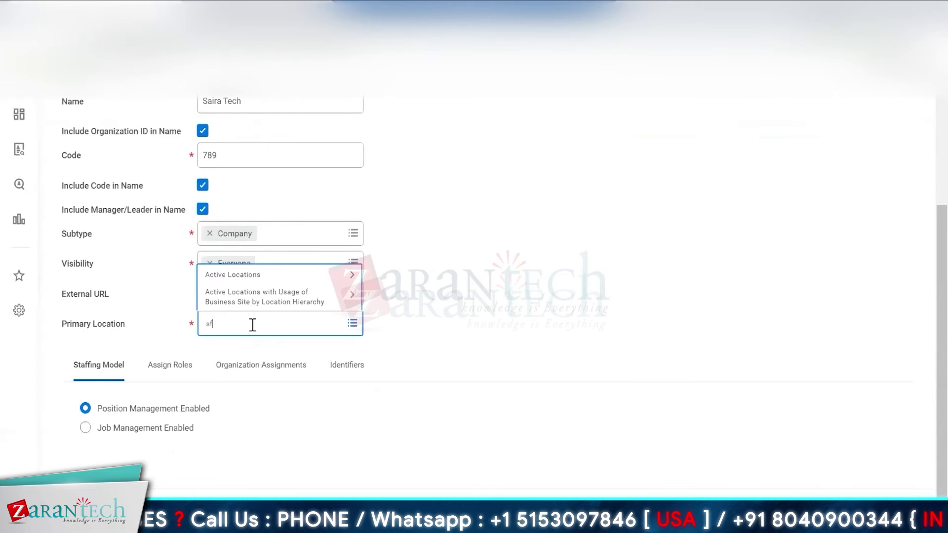
key("Return")
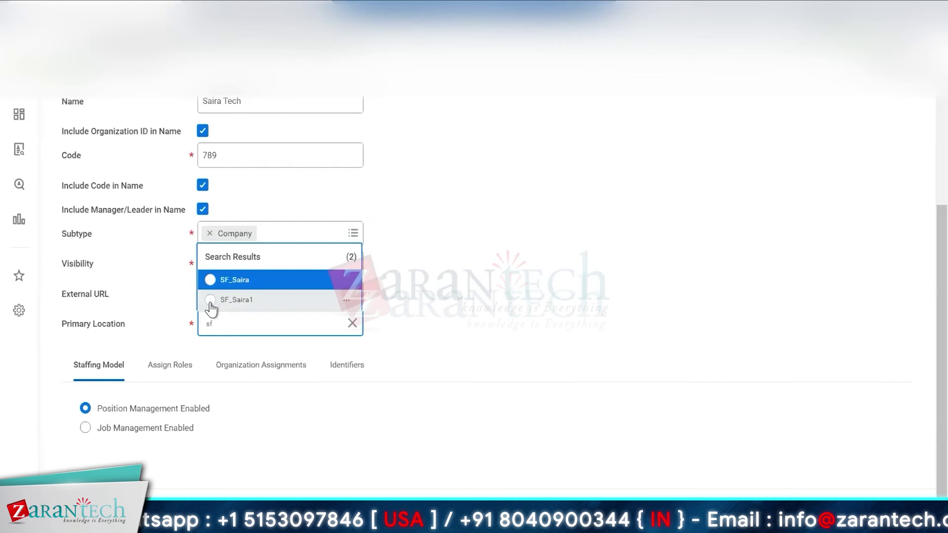
left_click(211, 301)
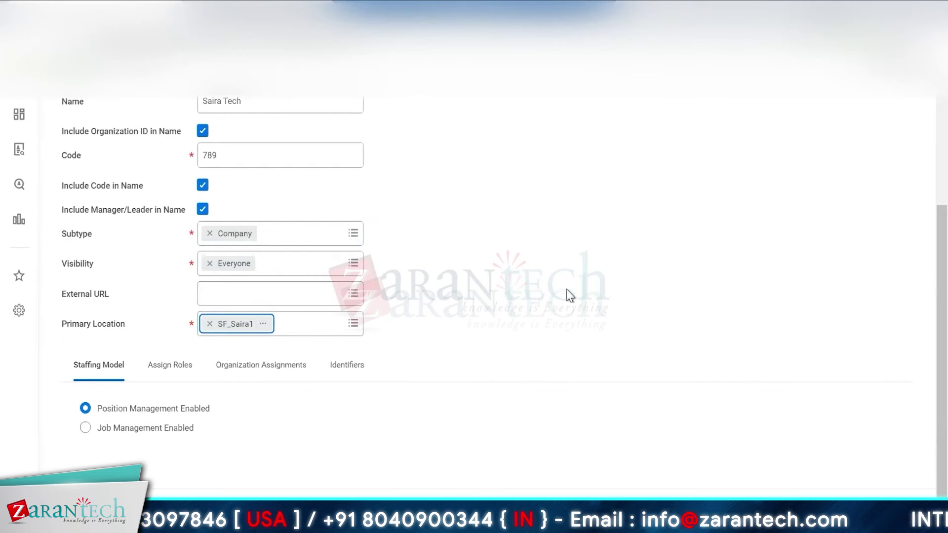
Review the Saira Tech organization's name options, identifiers and staffing model, and create the organization.
scroll(944, 118, "up", 3)
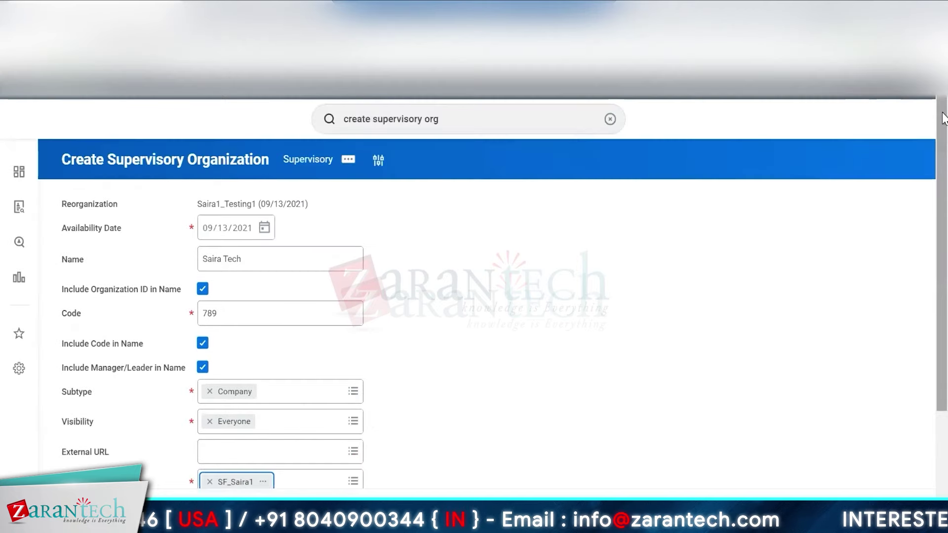
scroll(556, 385, "down", 3)
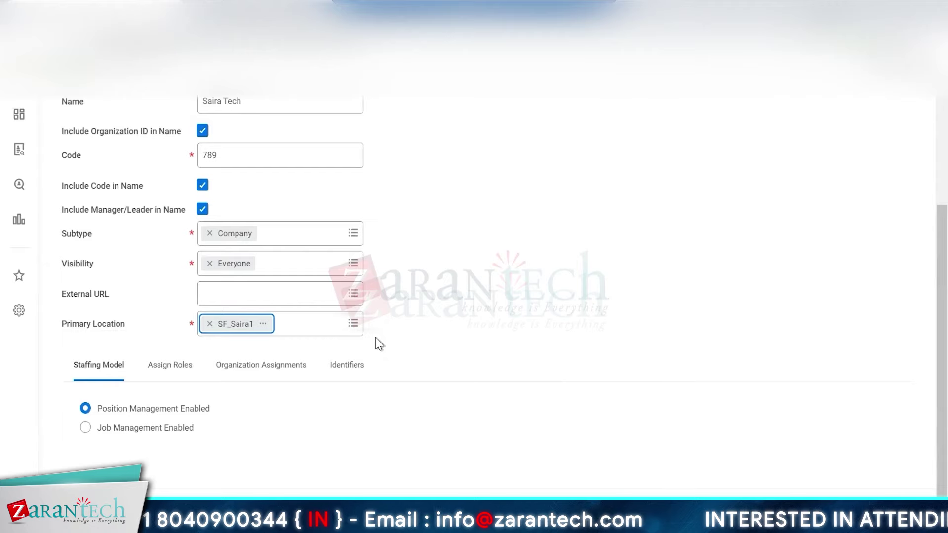
left_click(355, 368)
left_click(95, 375)
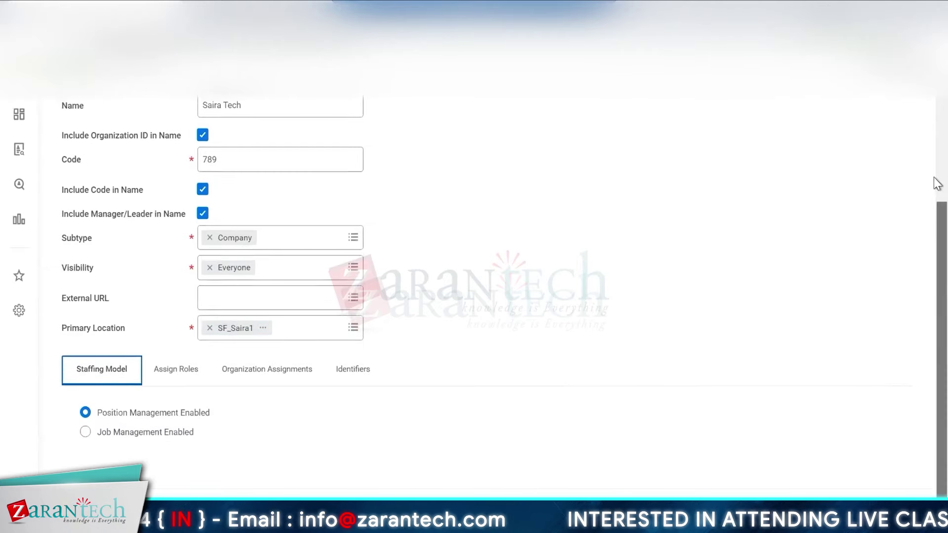
scroll(937, 184, "up", 3)
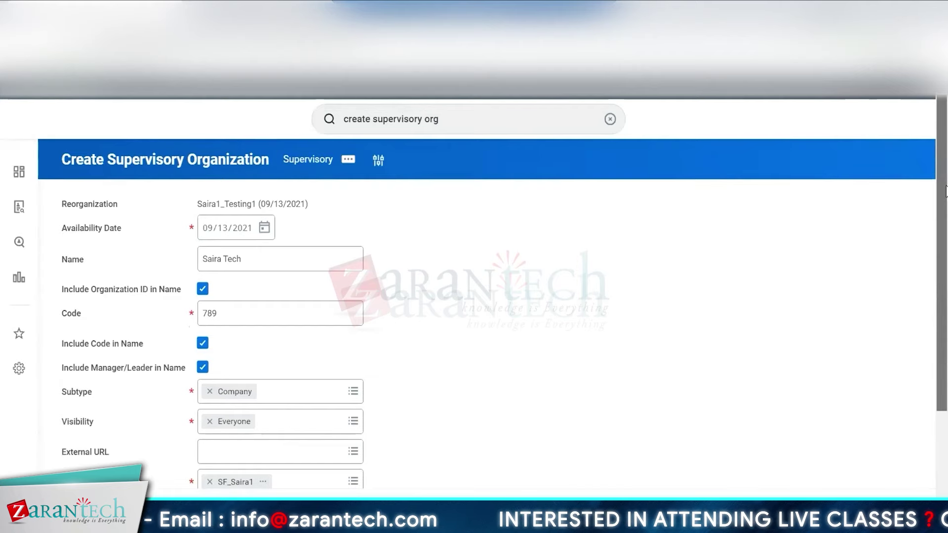
scroll(945, 190, "down", 1)
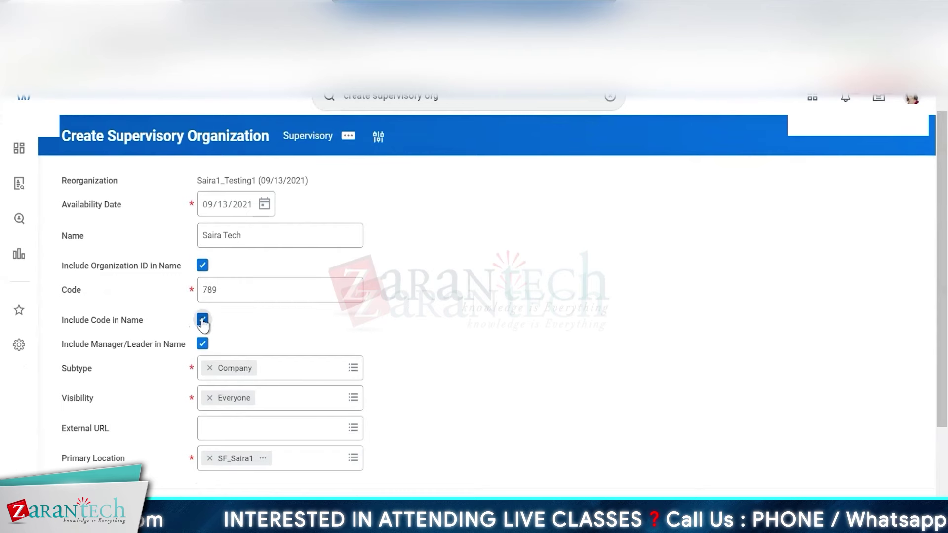
mouse_move(202, 324)
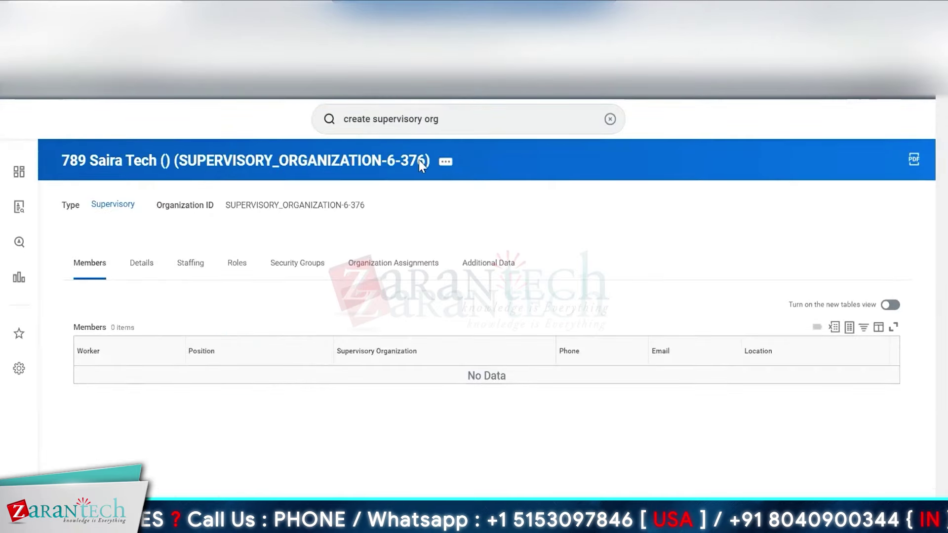
Show the org chart of the newly created Saira Tech organization in a new browser tab.
left_click(447, 163)
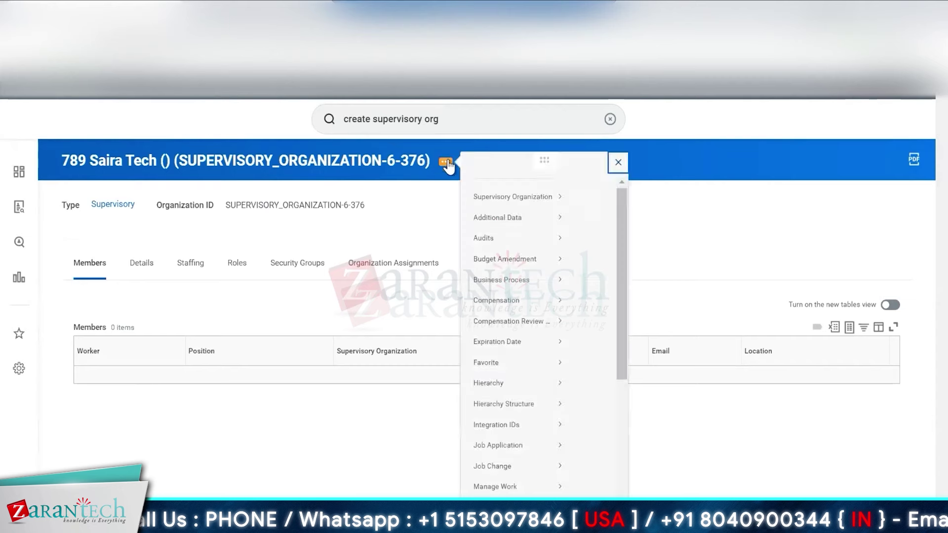
right_click(635, 375)
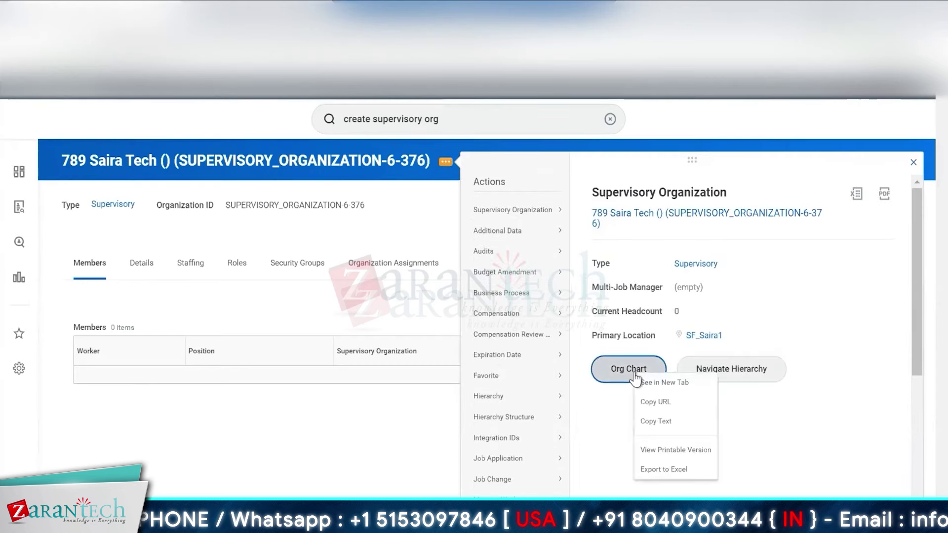
left_click(652, 384)
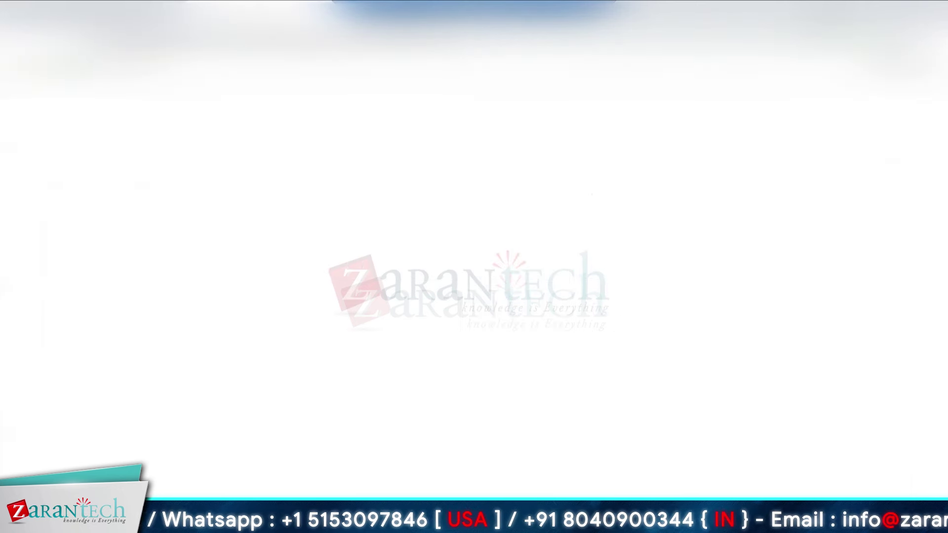
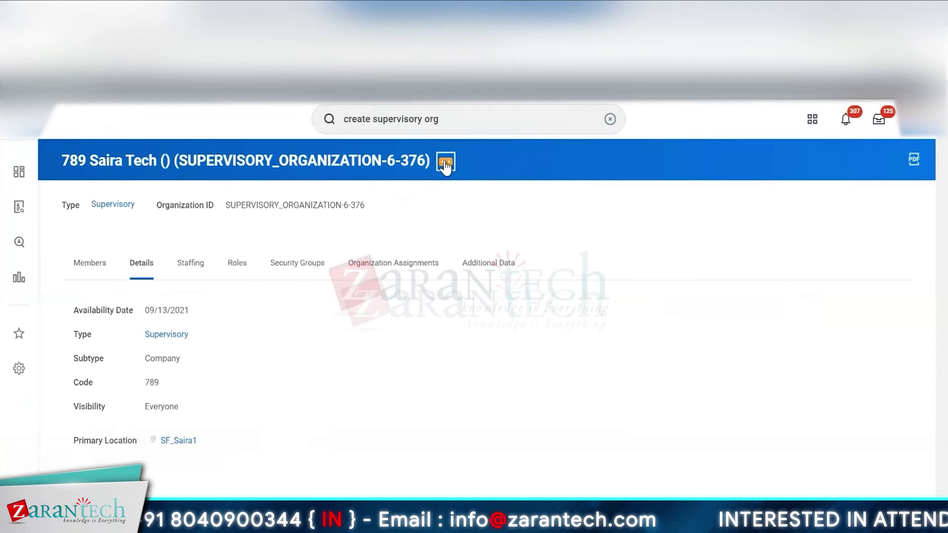
View the Edit Name / Code options of the Saira Tech organization and close the open dialogs without making changes.
left_click(445, 163)
mouse_move(555, 212)
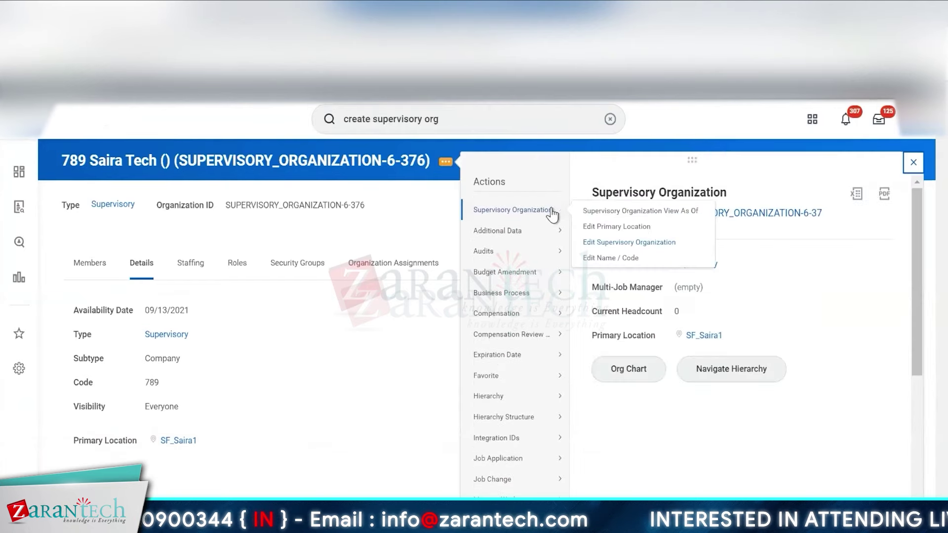
left_click(598, 260)
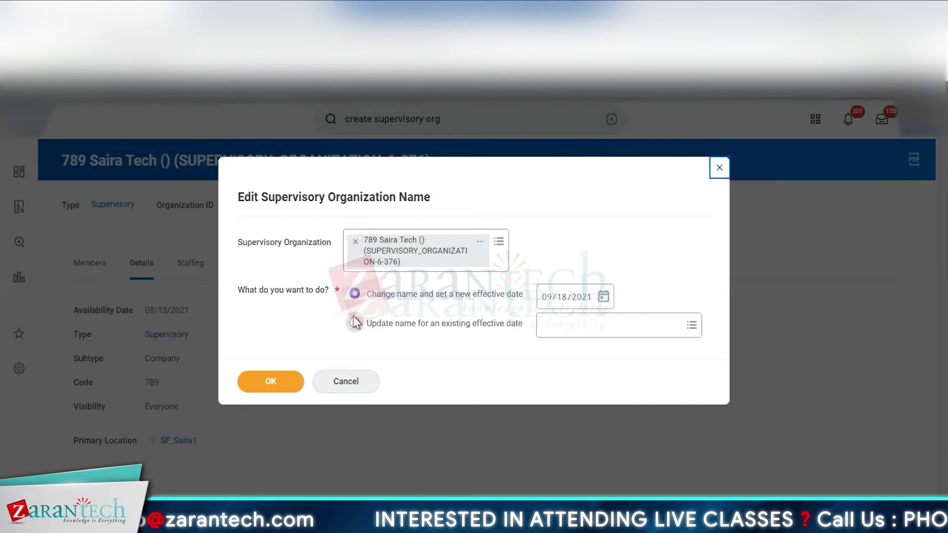
left_click(369, 391)
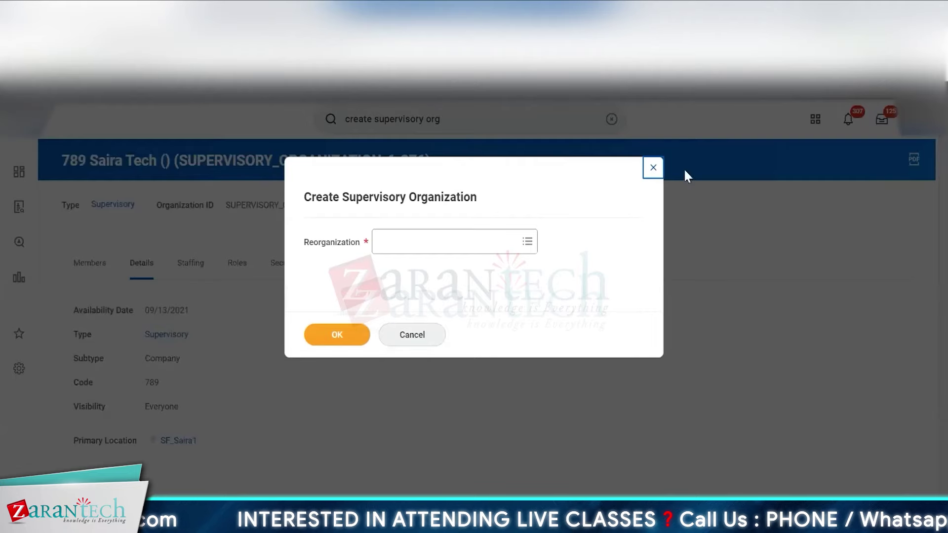
left_click(653, 169)
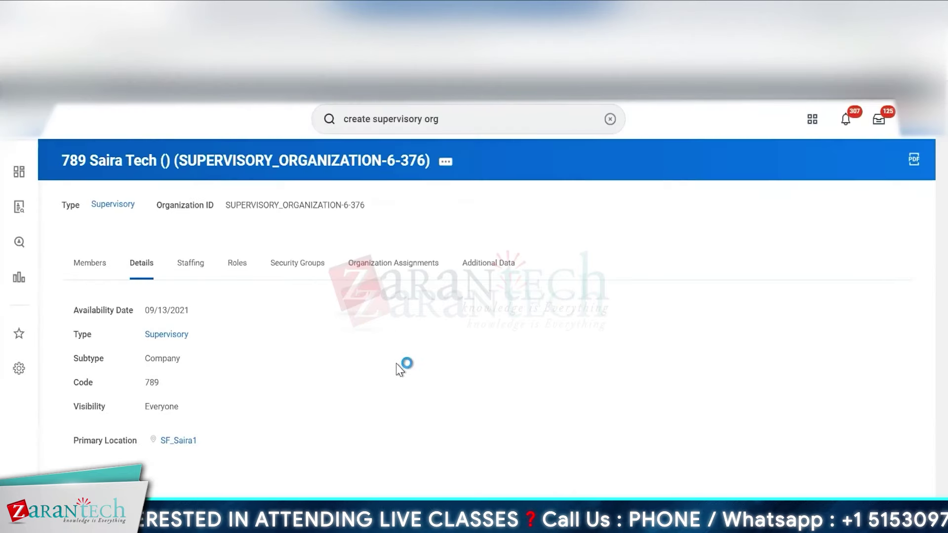
Search Workday for "saira1" and open the Saira Tech supervisory organization.
triple_click(419, 119)
type("saira1")
key("Return")
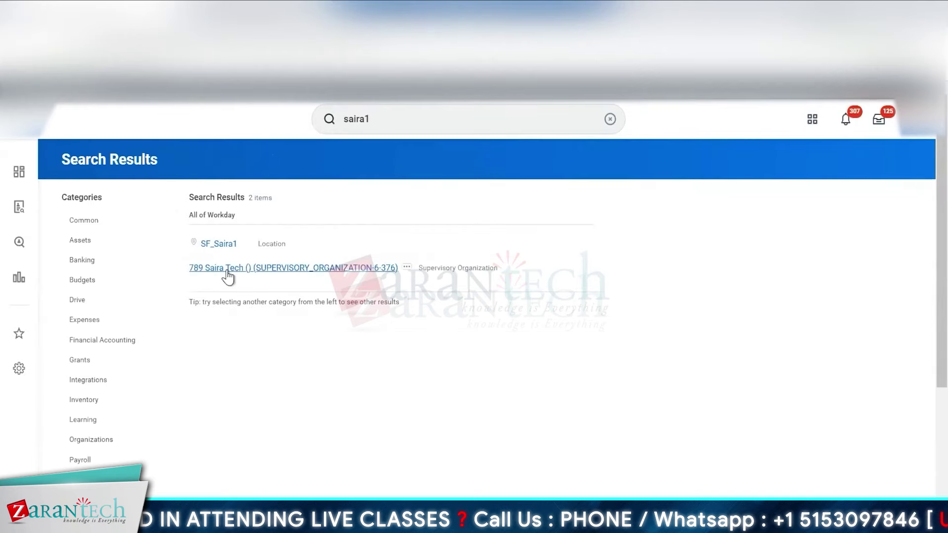
left_click(227, 270)
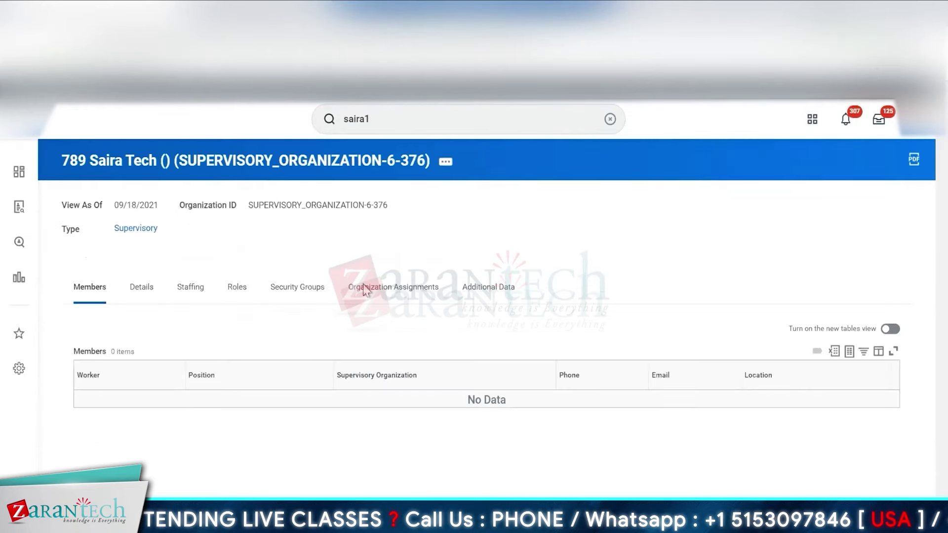
Show Saira Tech's org chart and start a subordinate organization under it with effective date 09/17/2021.
left_click(446, 166)
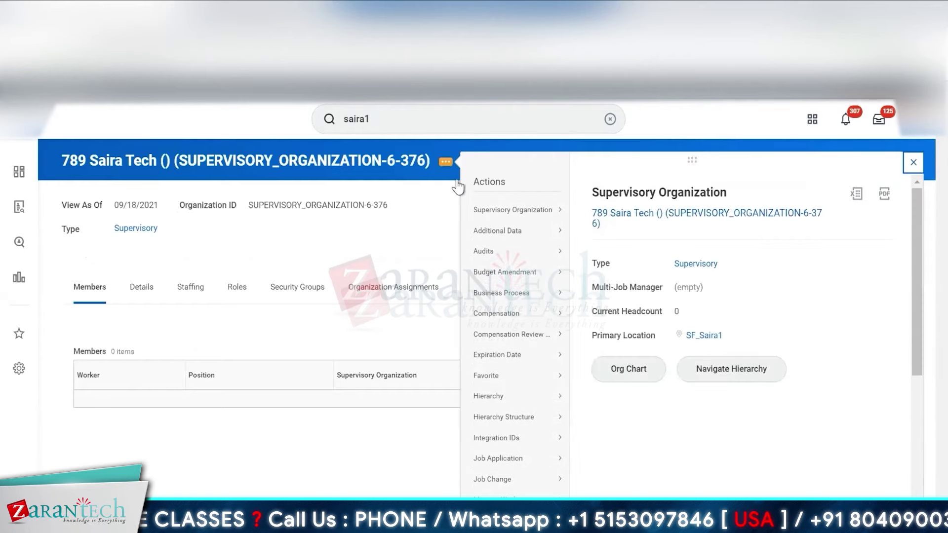
left_click(629, 368)
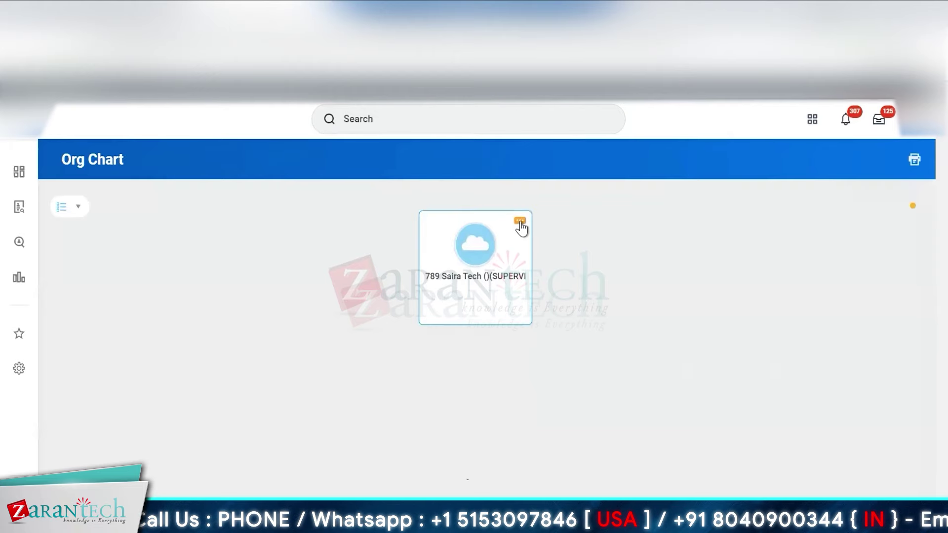
left_click(521, 227)
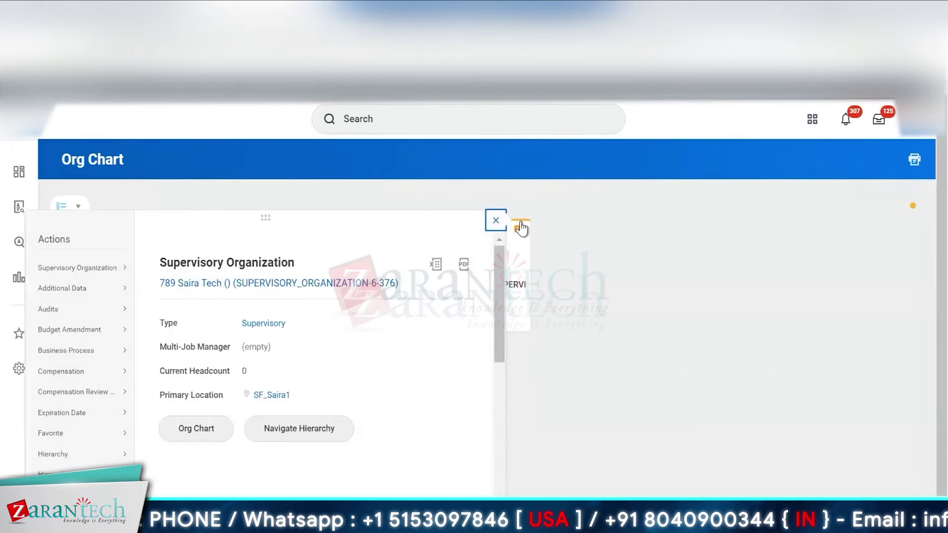
mouse_move(109, 426)
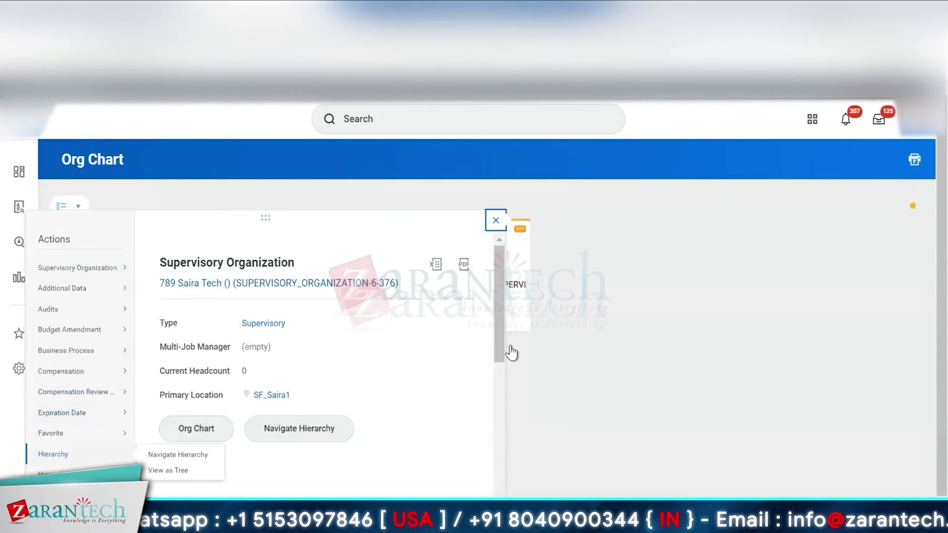
left_click_drag(496, 339, 501, 440)
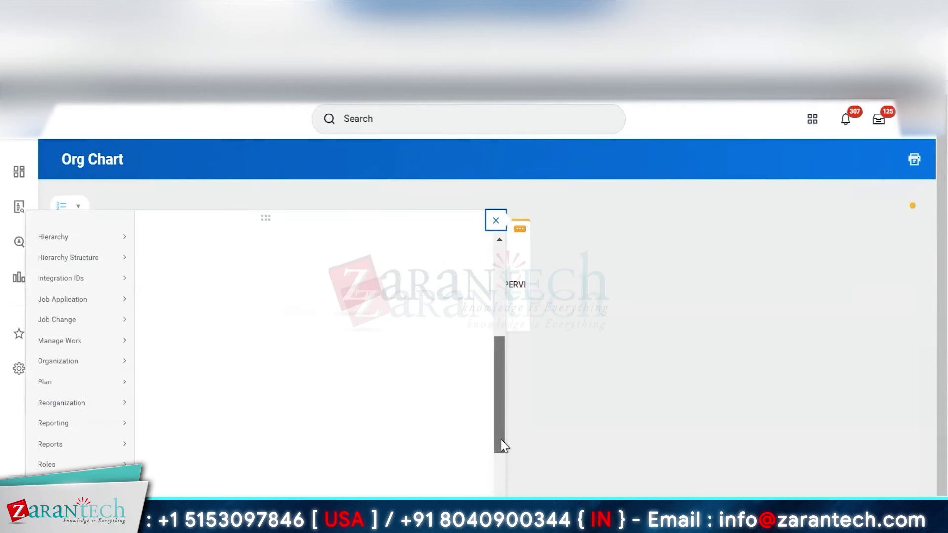
mouse_move(73, 386)
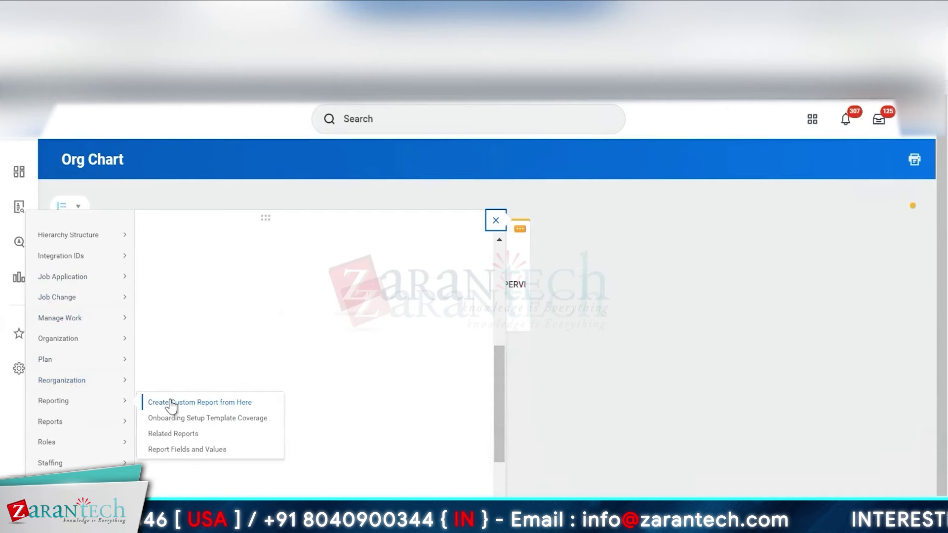
left_click(168, 397)
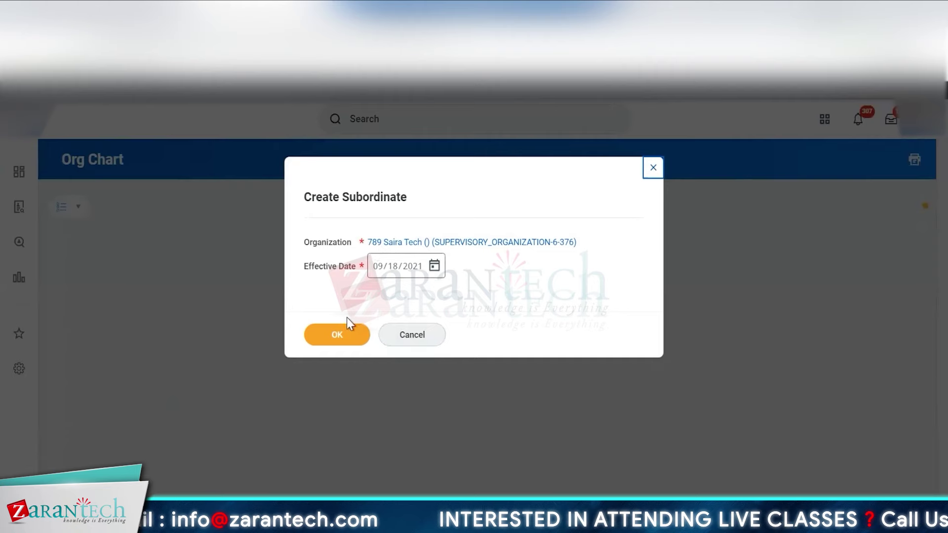
left_click(434, 270)
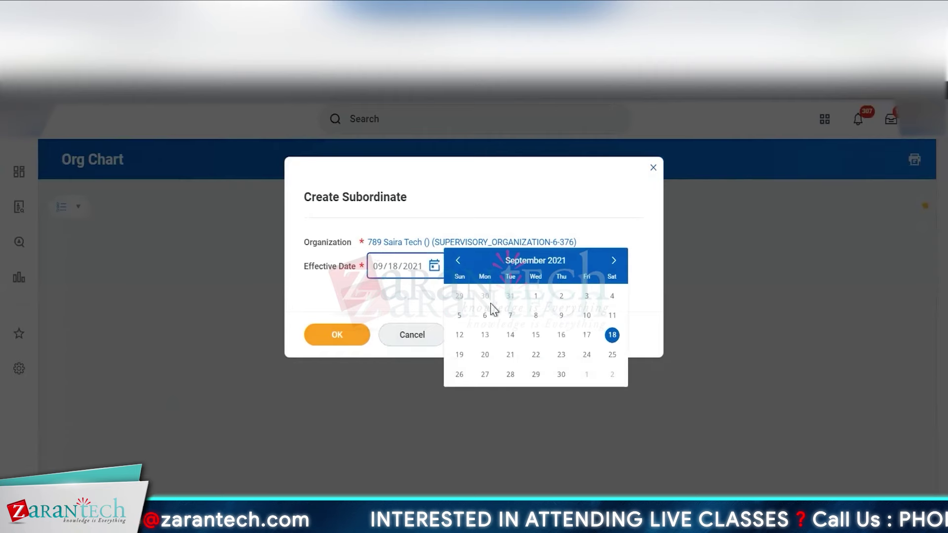
left_click(587, 336)
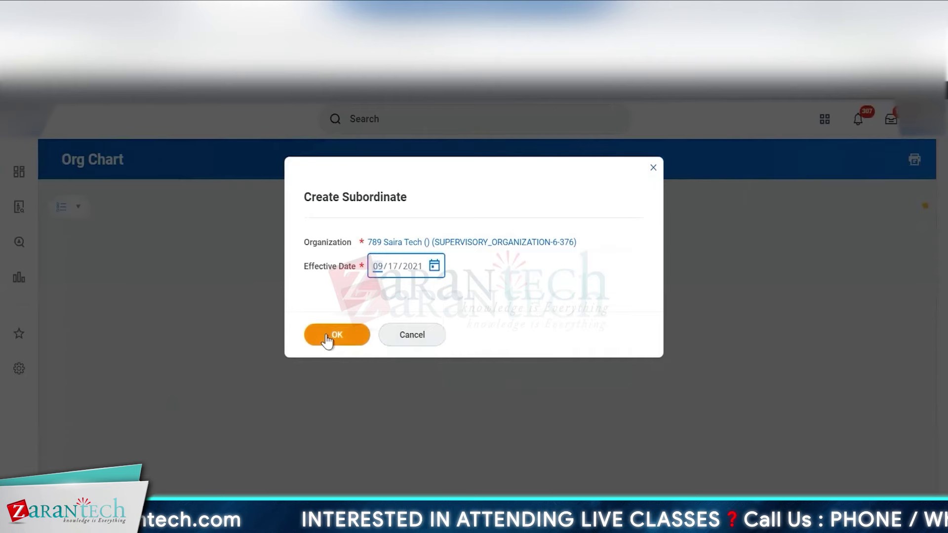
left_click(324, 347)
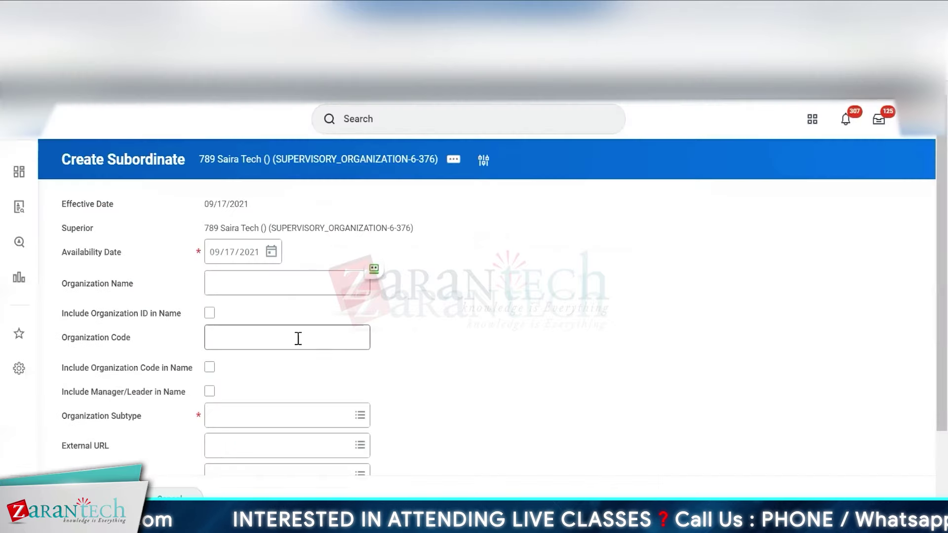
Name the subordinate organization Executive Mgmt, include the manager/leader in its name, and set its subtype to Department.
left_click(232, 284)
scroll(519, 422, "down", 2)
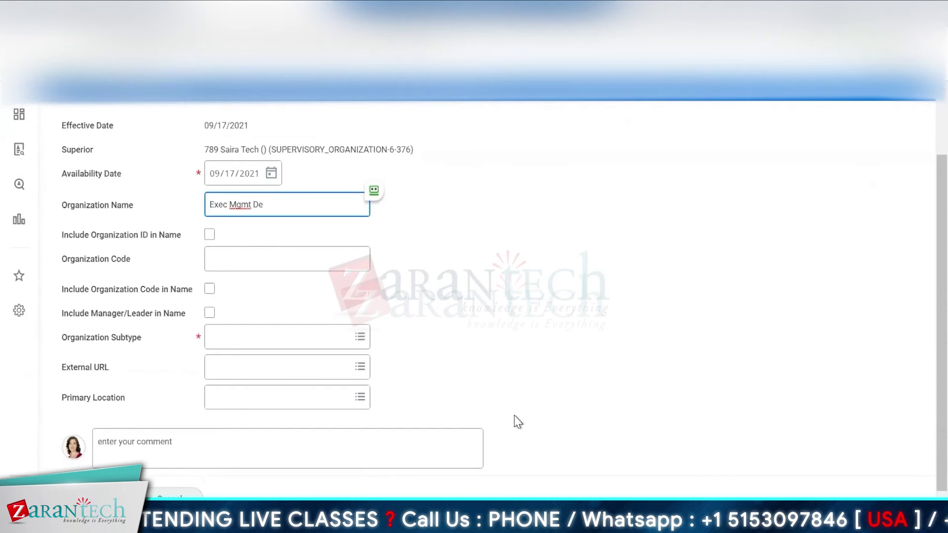
type("e")
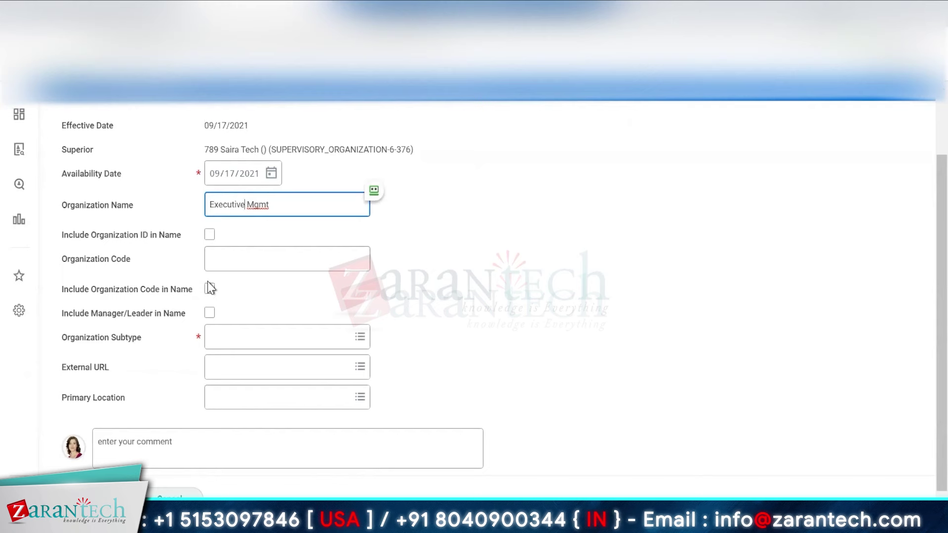
left_click(210, 316)
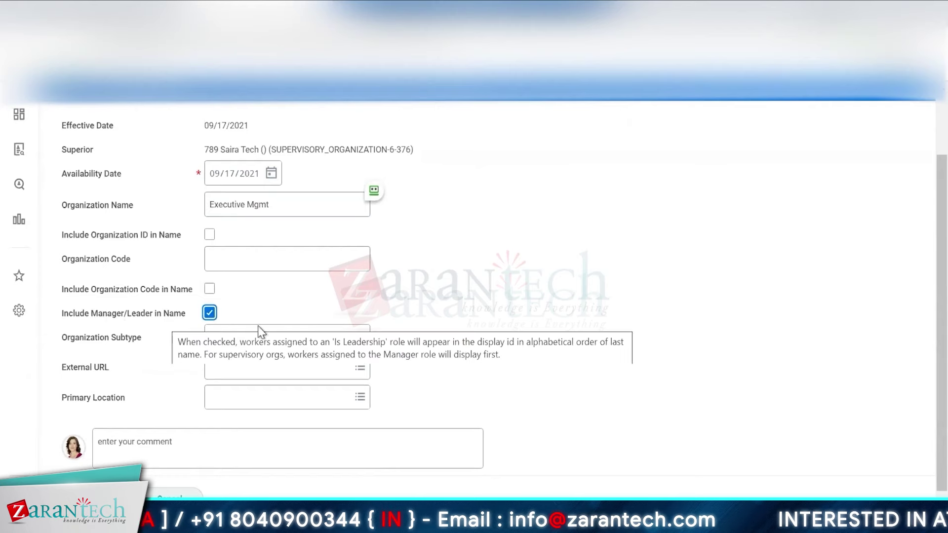
left_click(264, 338)
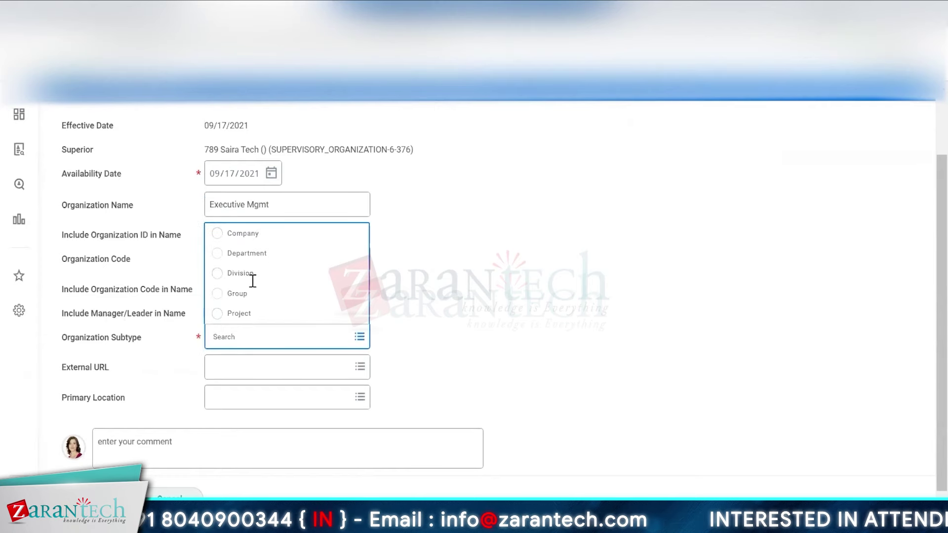
left_click(247, 253)
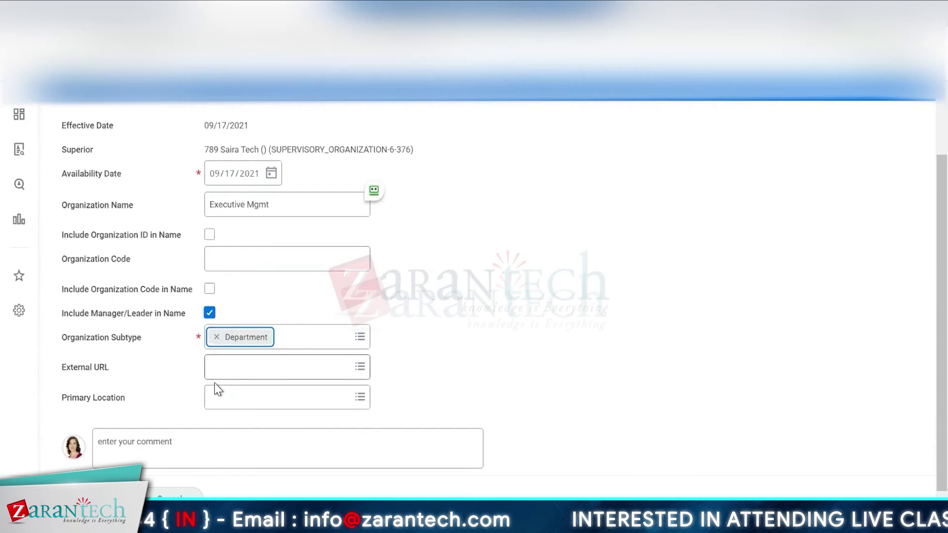
Submit the new subordinate organization with the primary location left blank and dismiss the confirmation.
scroll(156, 398, "down", 1)
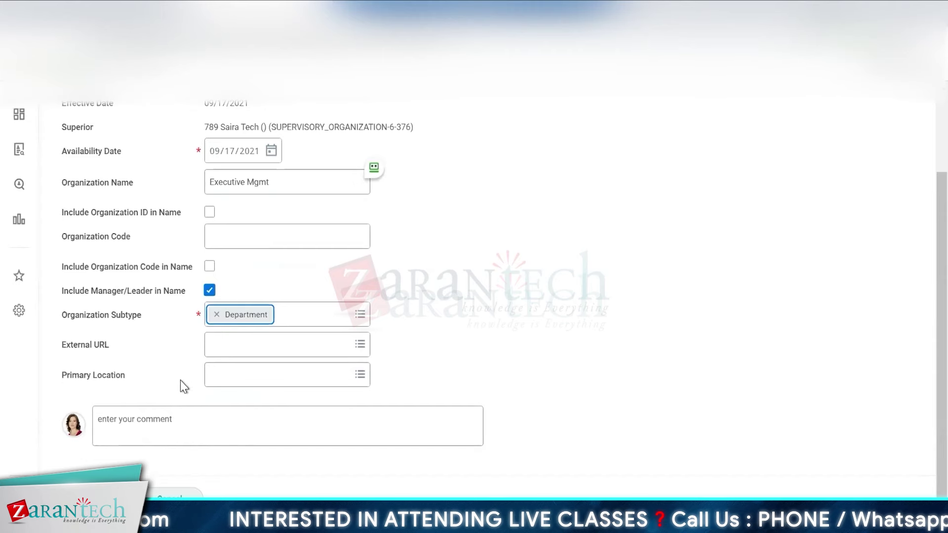
mouse_move(177, 381)
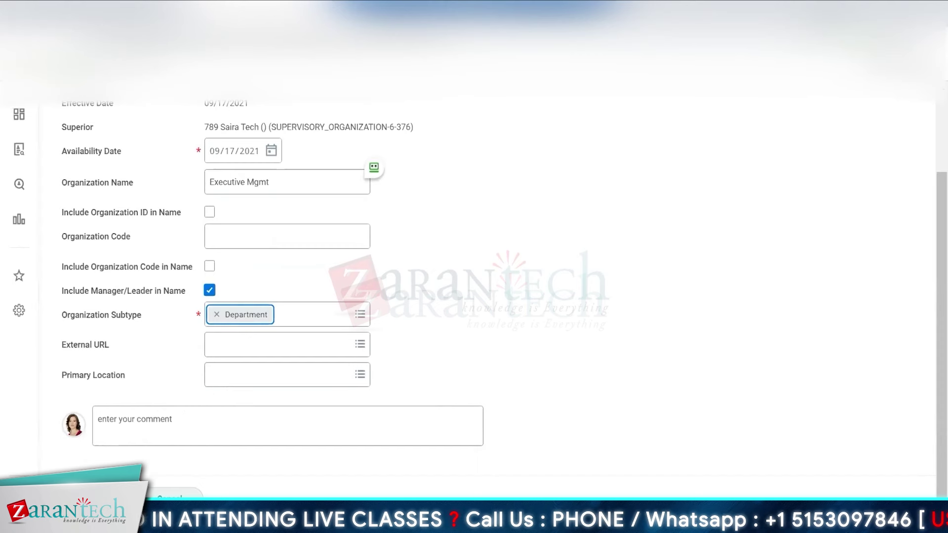
left_click(96, 498)
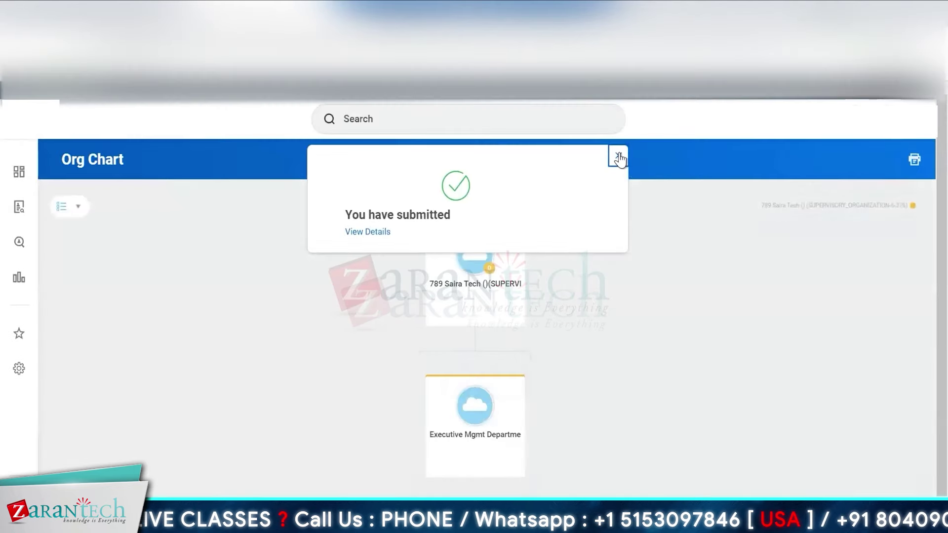
left_click(618, 158)
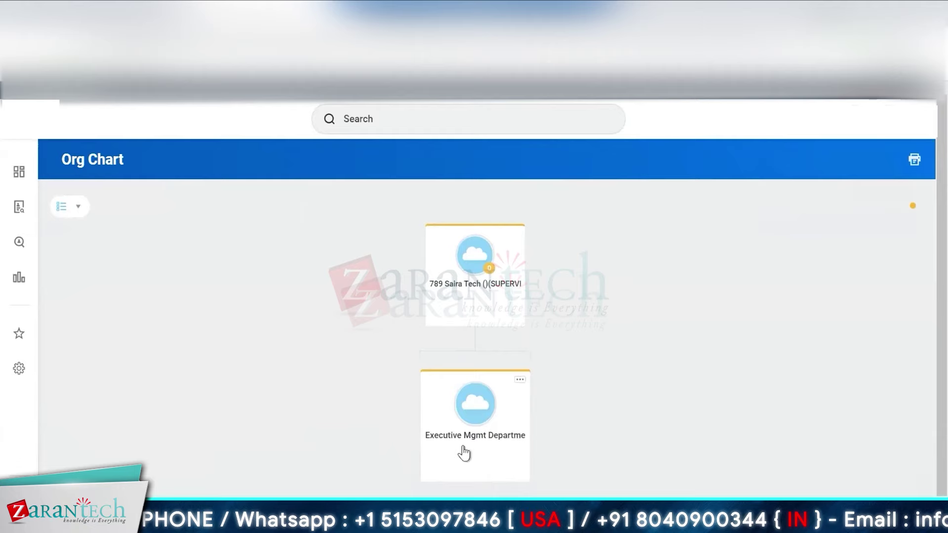
Open Executive Mgmt Department from the Saira Tech organization's subordinates and examine its details, including the primary location.
scroll(941, 346, "down", 1)
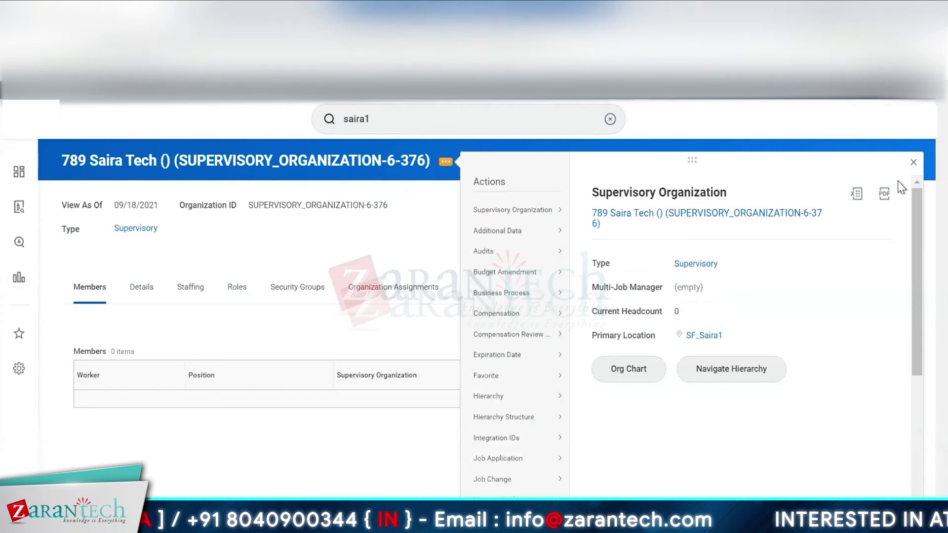
left_click(914, 163)
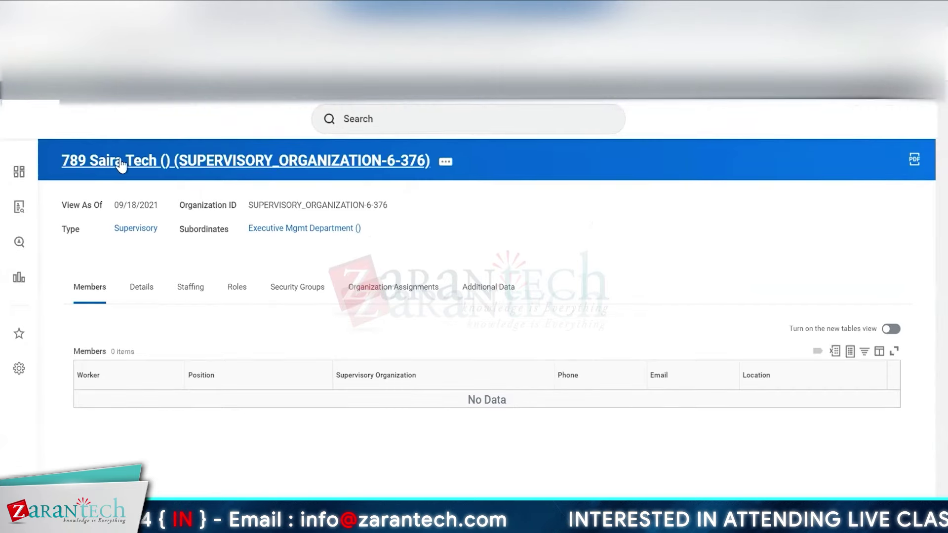
left_click(295, 228)
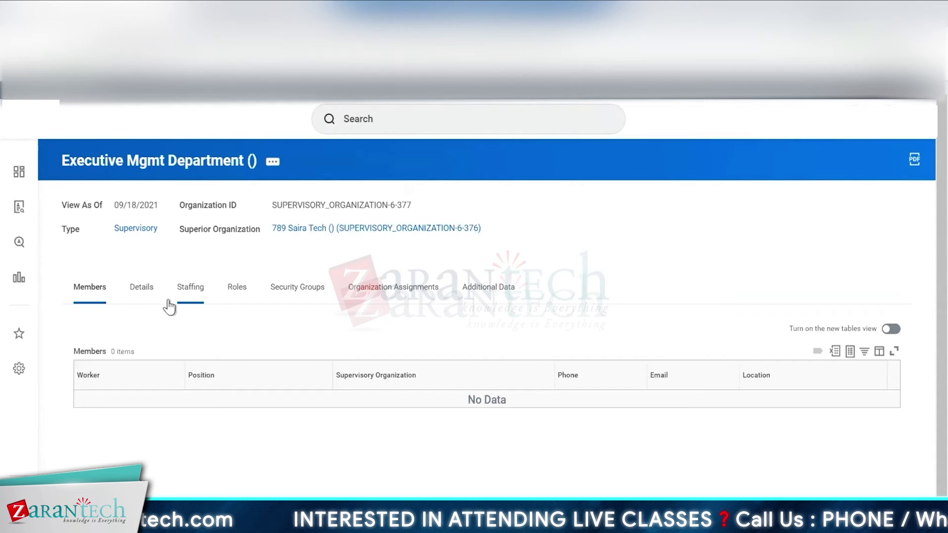
left_click(142, 290)
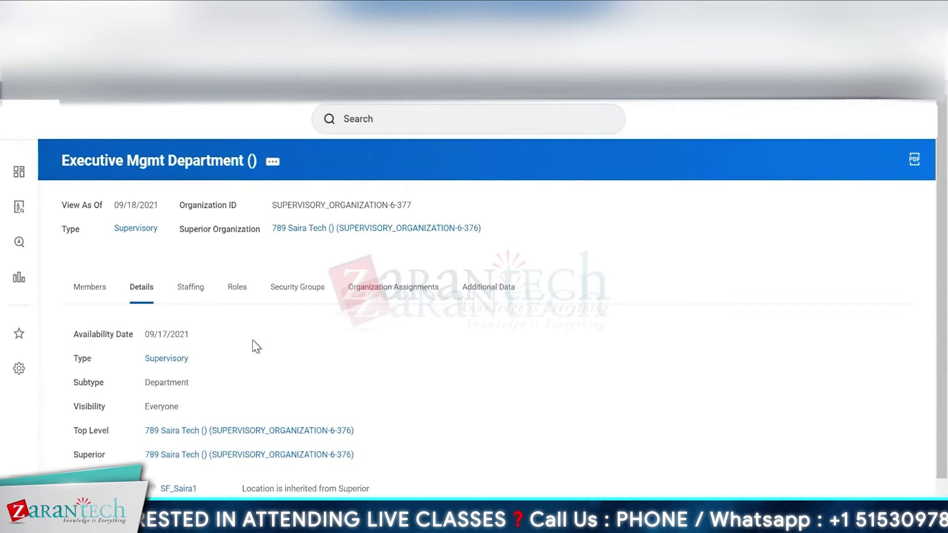
scroll(370, 445, "down", 1)
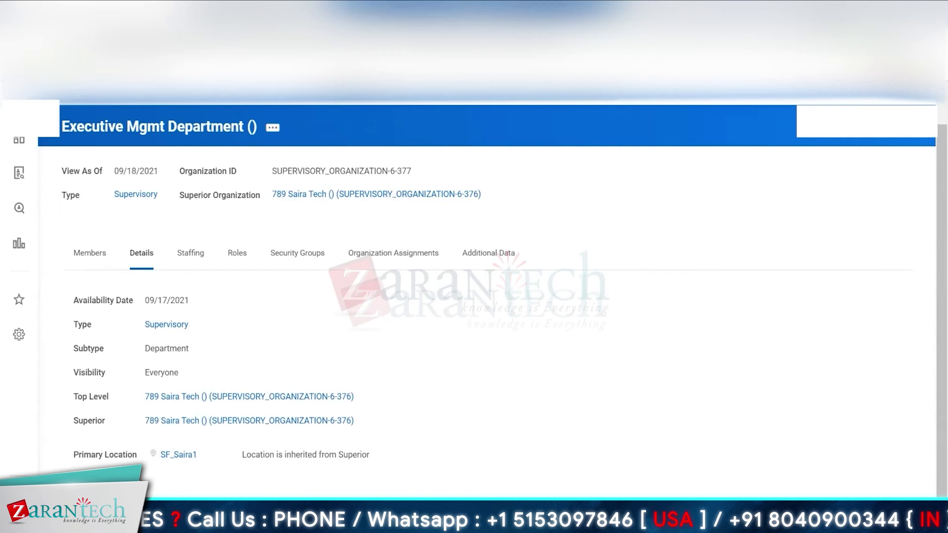
View the active locations available as Executive Mgmt Department's primary location with effective date 09/18/2021, and leave without choosing one.
left_click(272, 127)
mouse_move(383, 183)
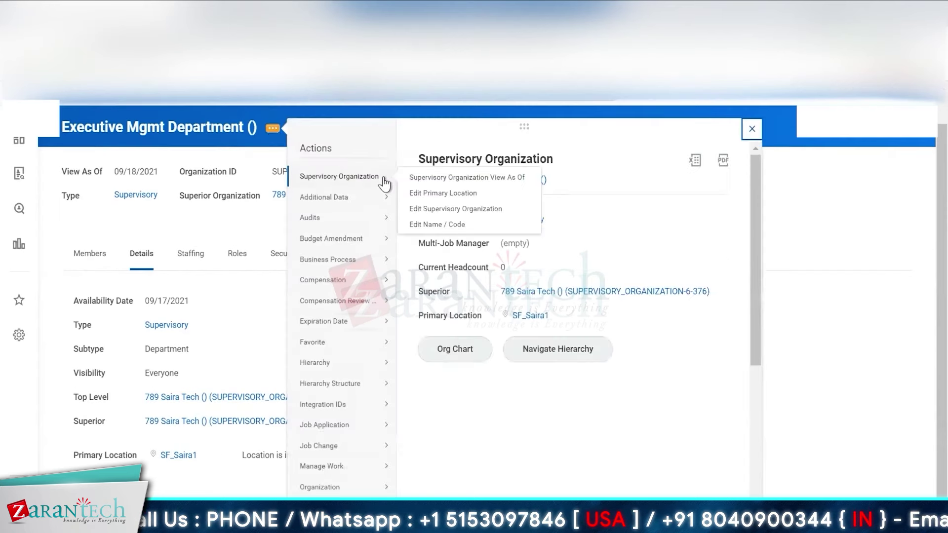
left_click(425, 194)
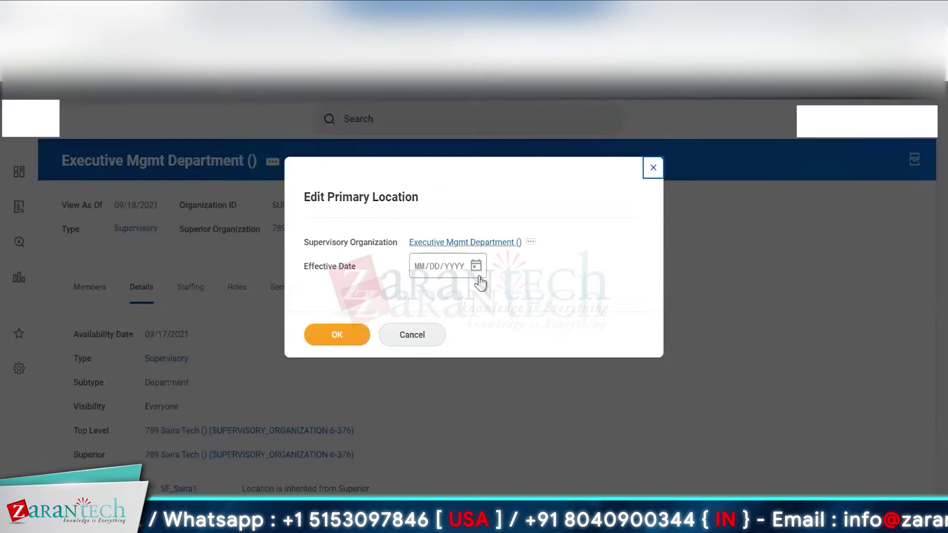
left_click(477, 267)
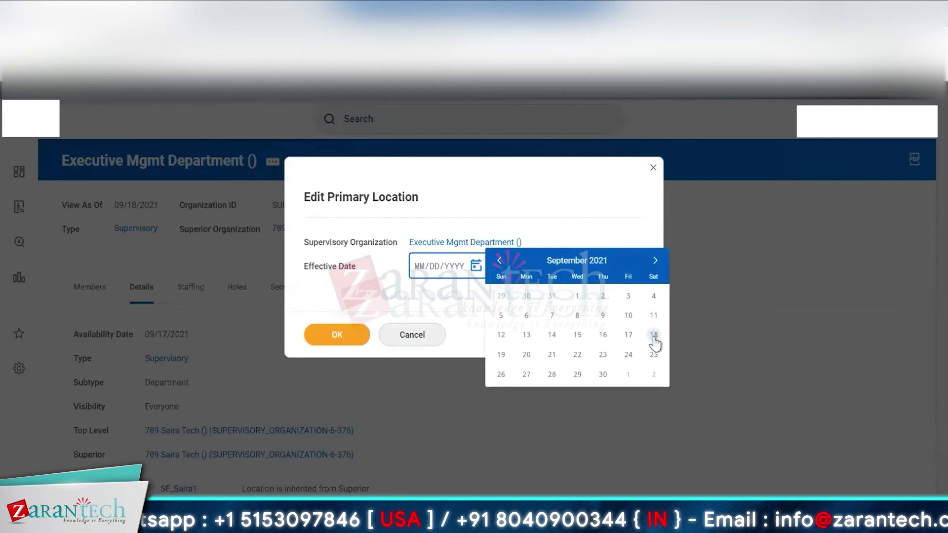
left_click(367, 336)
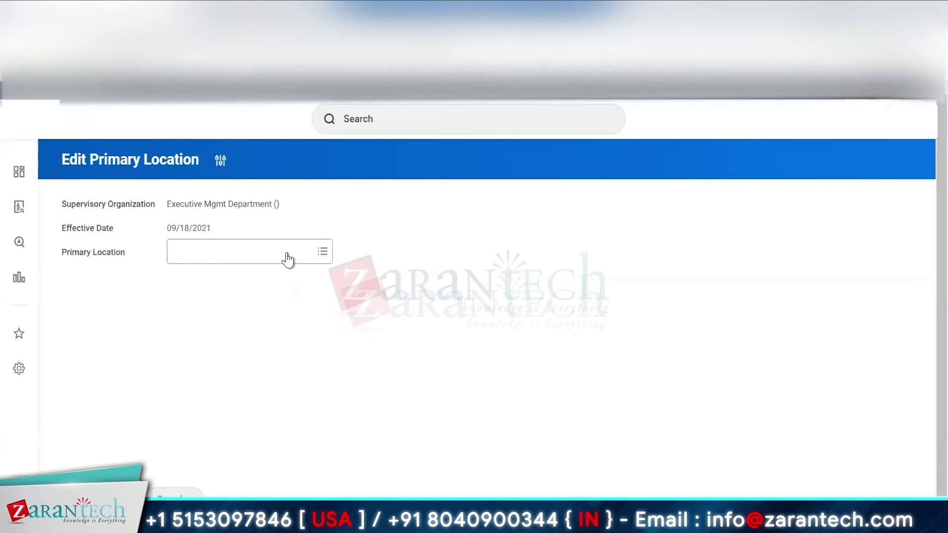
left_click(321, 252)
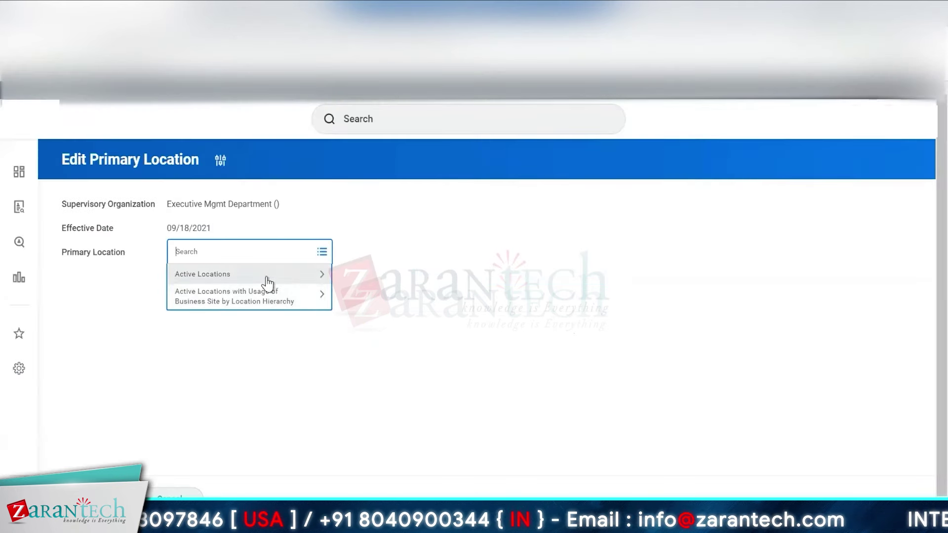
left_click(263, 275)
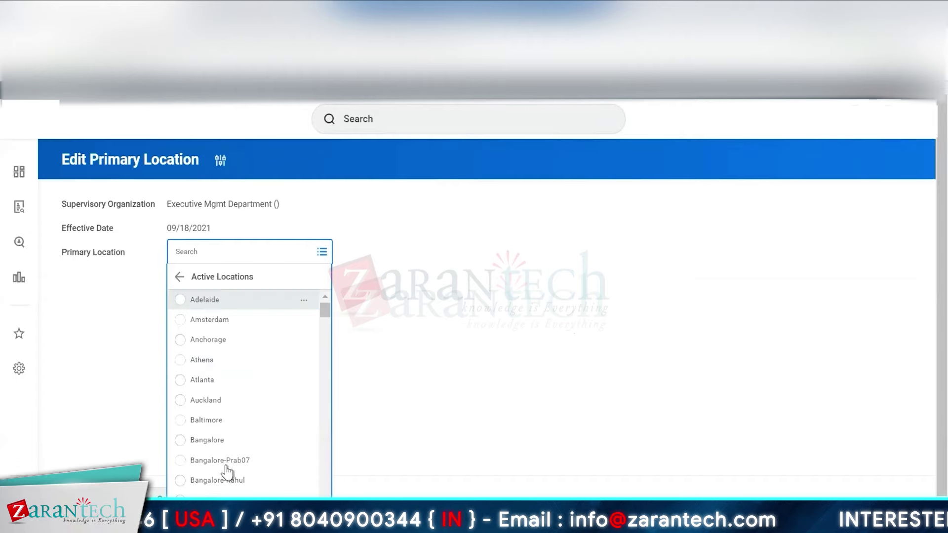
left_click(129, 418)
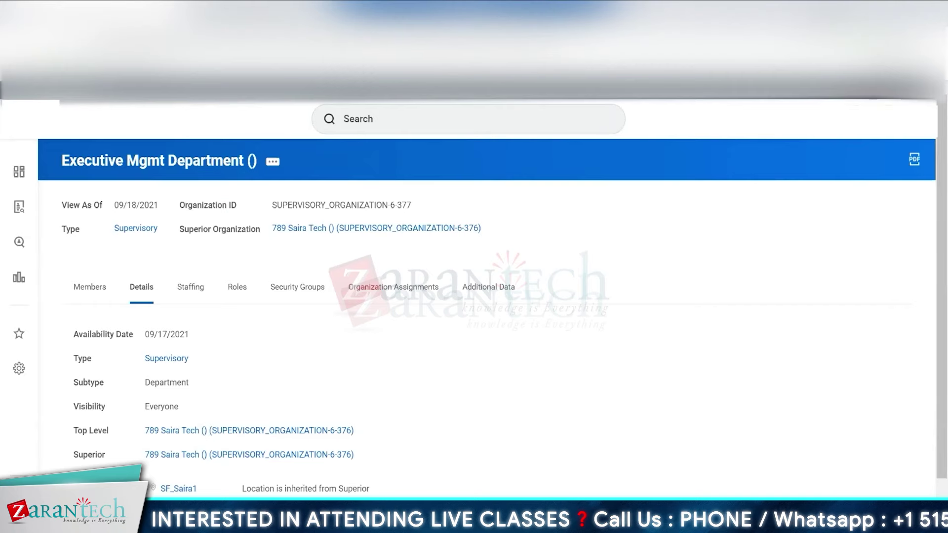
left_click(588, 5)
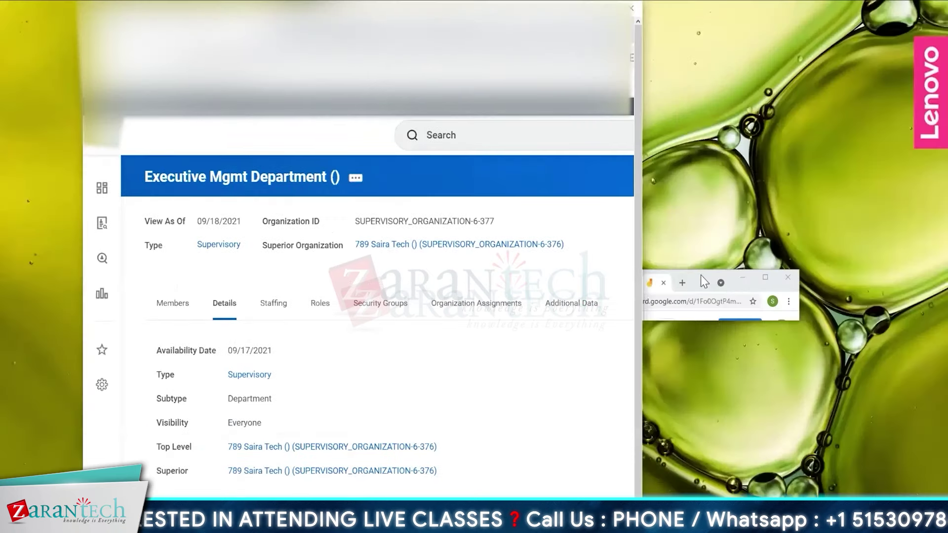
left_click_drag(701, 275, 947, 277)
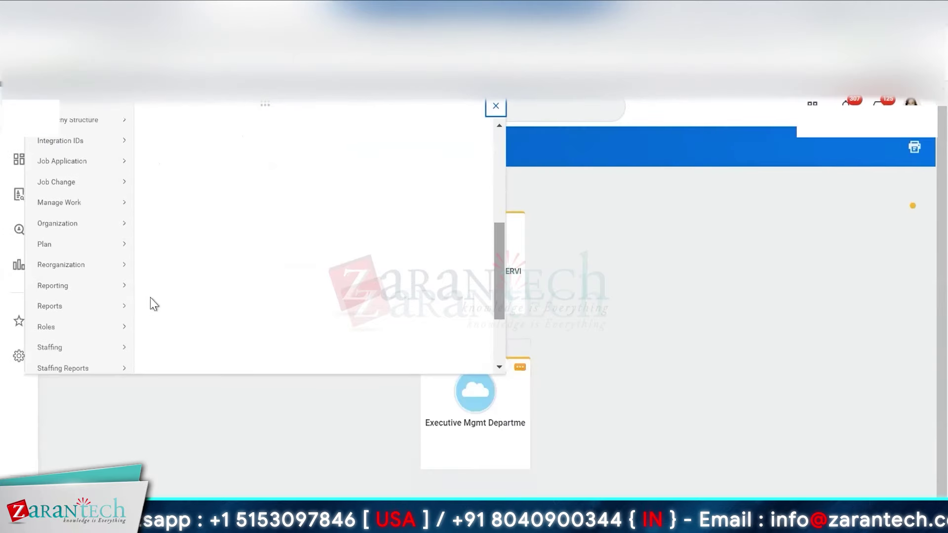
Create a Human Resources subordinate under Executive Mgmt Department effective 09/18/2021, with the manager/leader in its name and subtype Department.
mouse_move(121, 269)
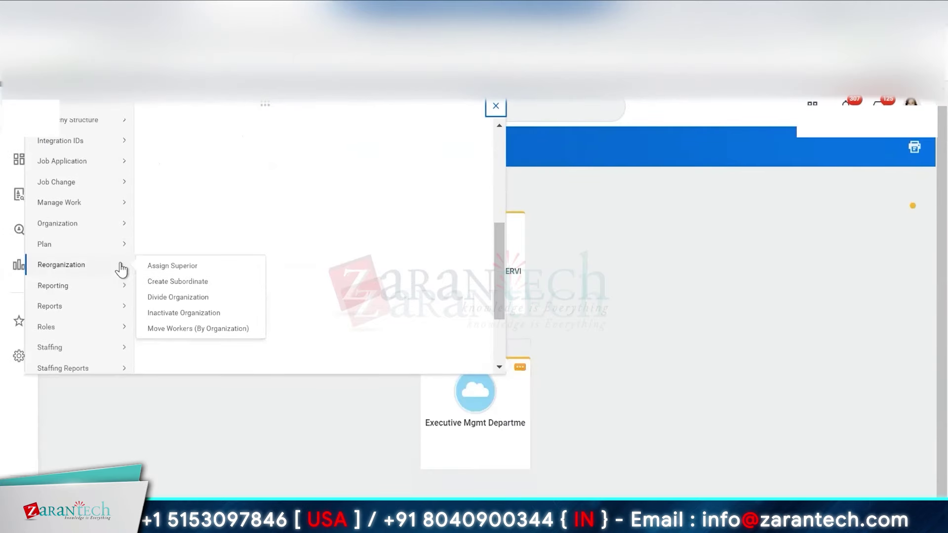
left_click(165, 282)
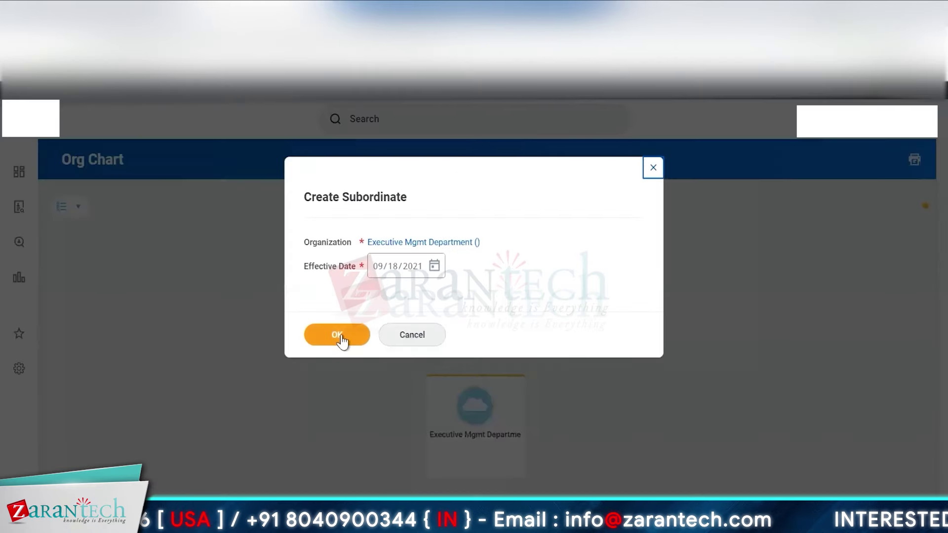
left_click(341, 335)
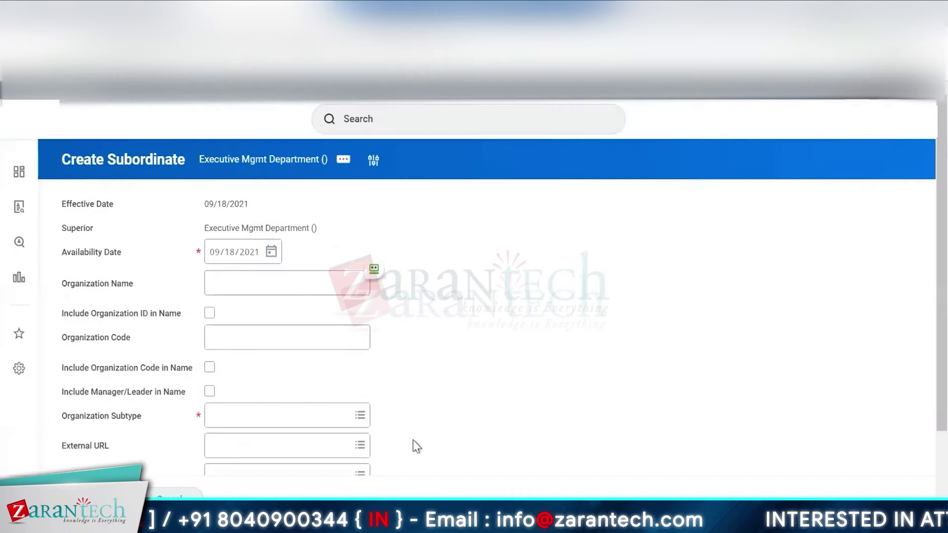
scroll(282, 286, "down", 2)
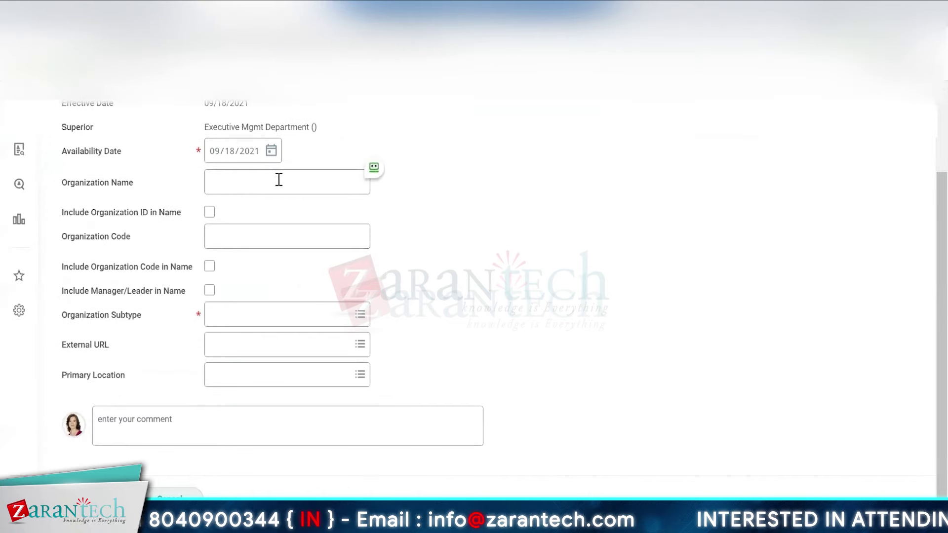
left_click(278, 182)
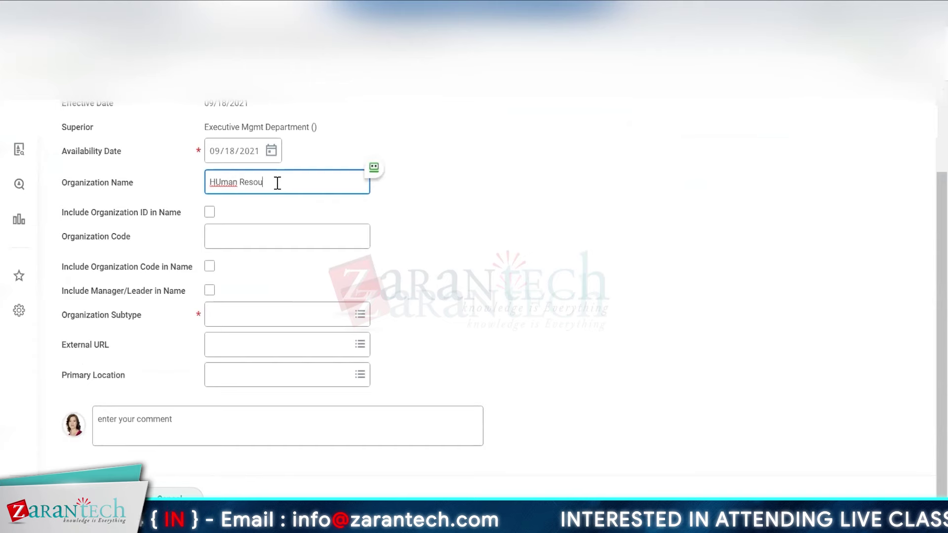
left_click(209, 291)
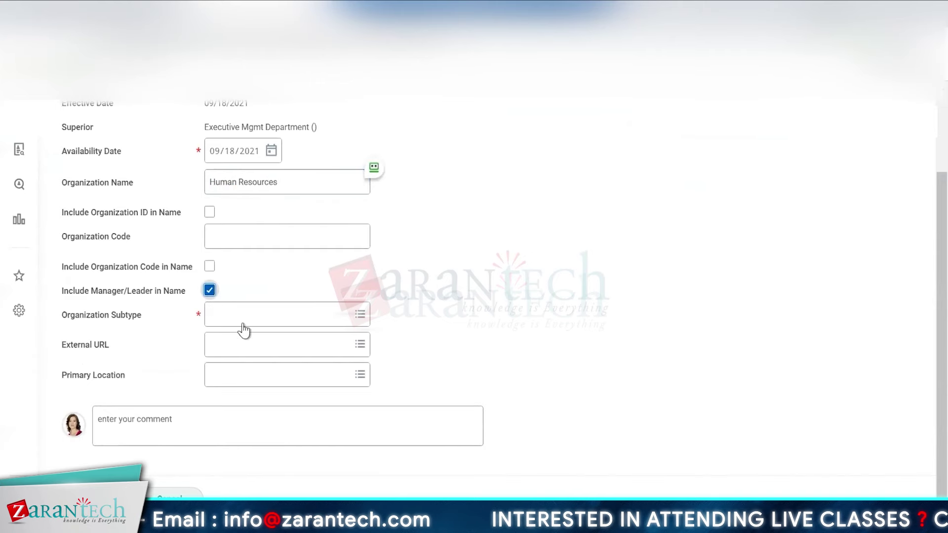
left_click(237, 319)
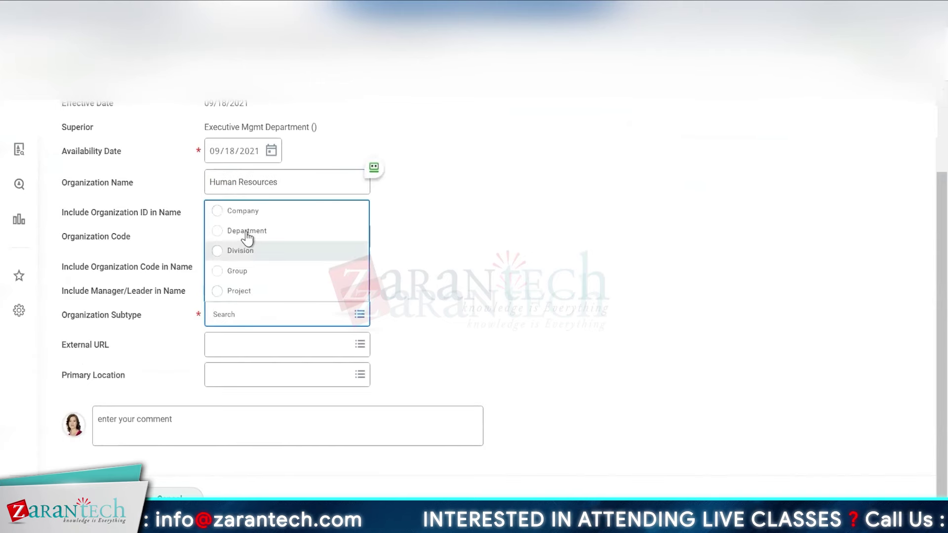
left_click(245, 234)
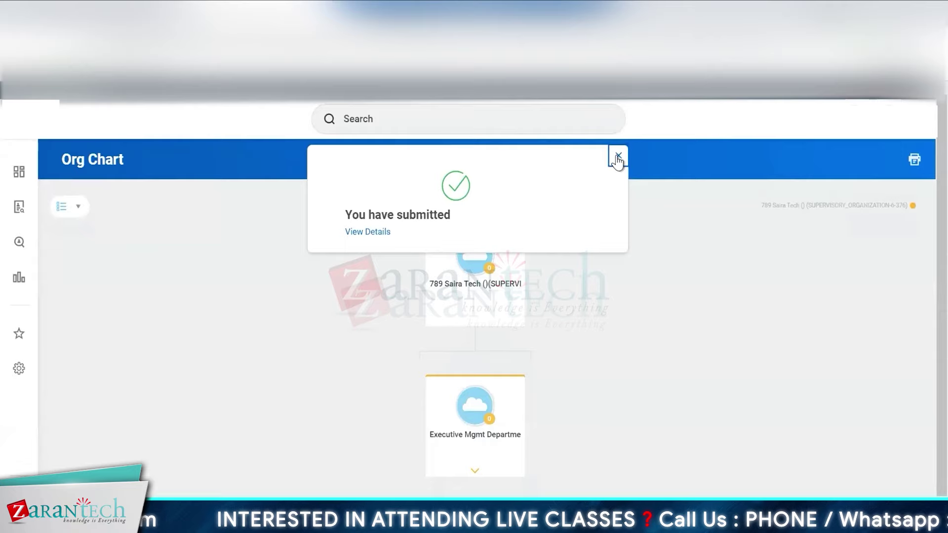
Expand Executive Mgmt Department in the org chart and view Human Resources Department's details and available actions.
left_click(476, 472)
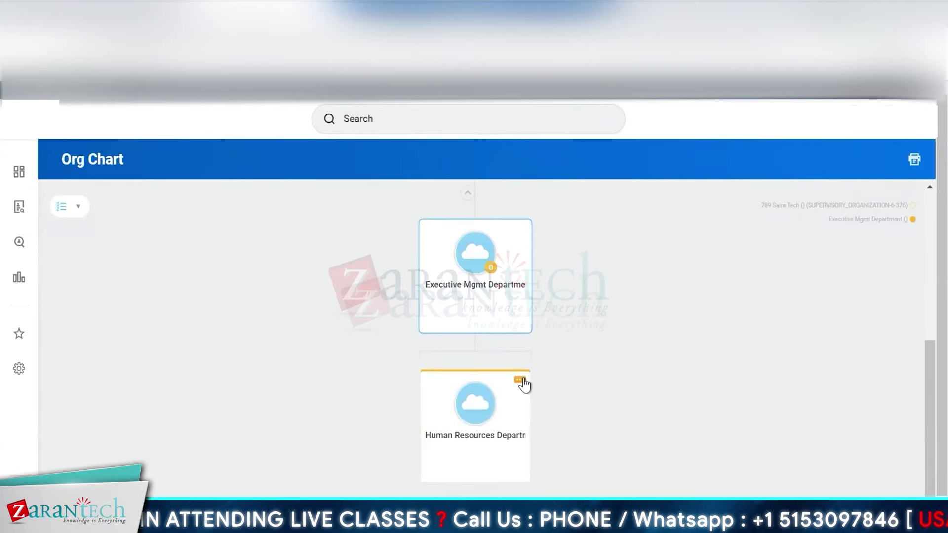
left_click(522, 380)
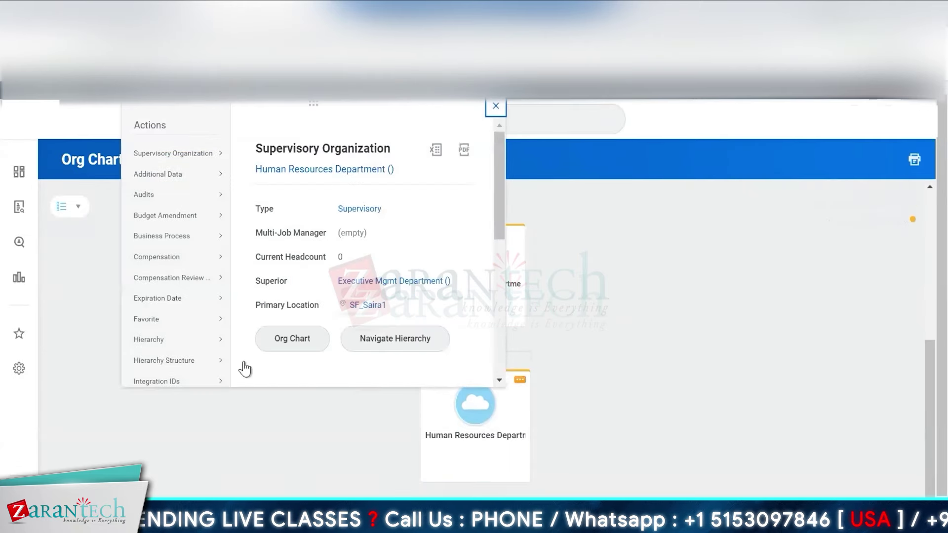
left_click_drag(499, 235, 499, 277)
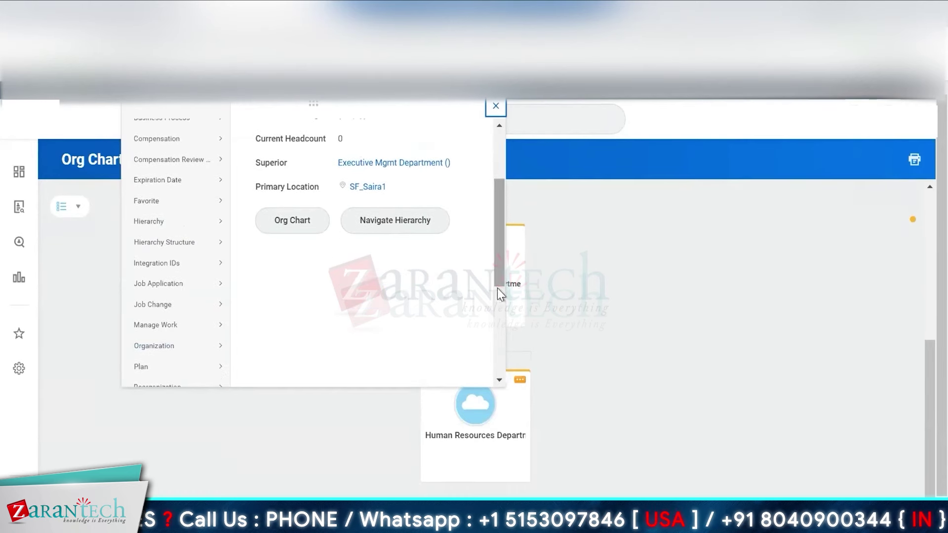
scroll(497, 288, "down", 2)
mouse_move(208, 290)
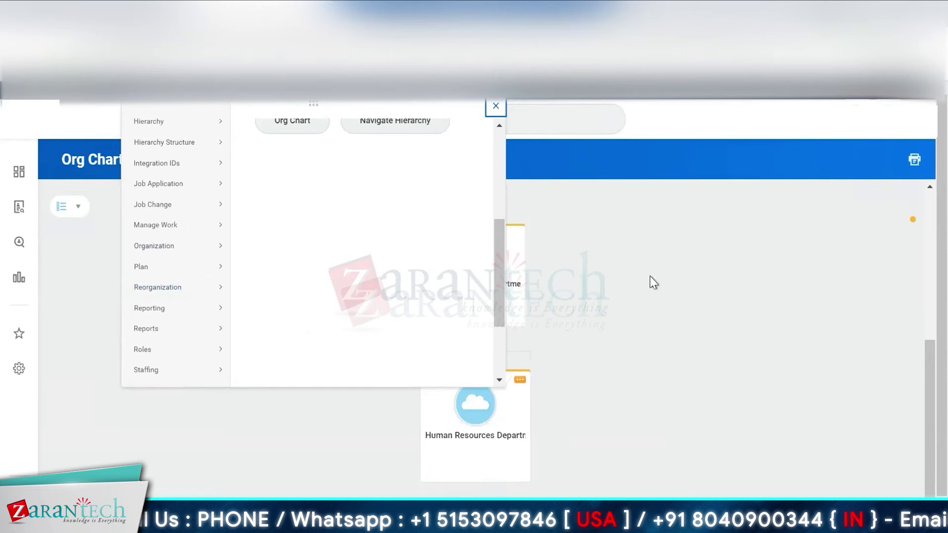
left_click(650, 278)
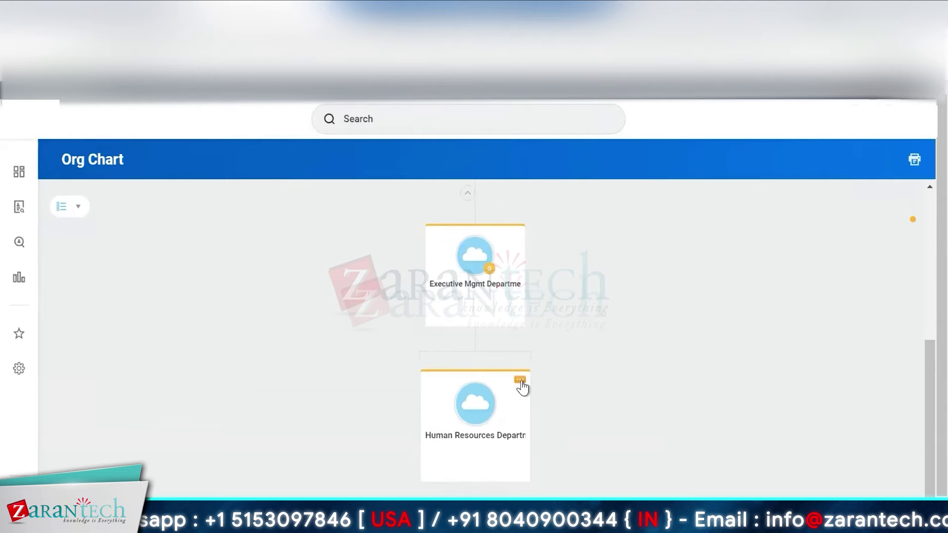
Divide Human Resources Department effective 09/18/2021, naming the new organization IT Dept with the manager/leader in its name and subtype Department.
left_click(520, 382)
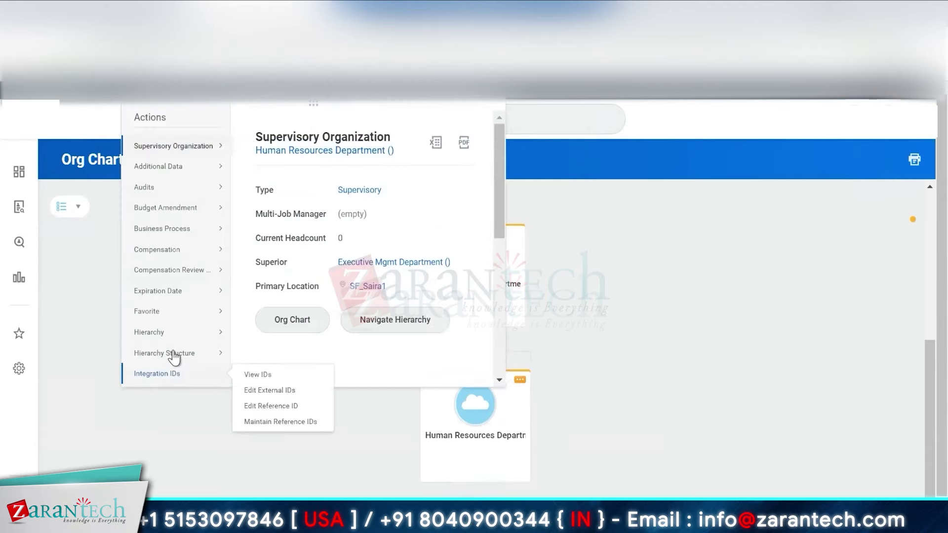
mouse_move(203, 373)
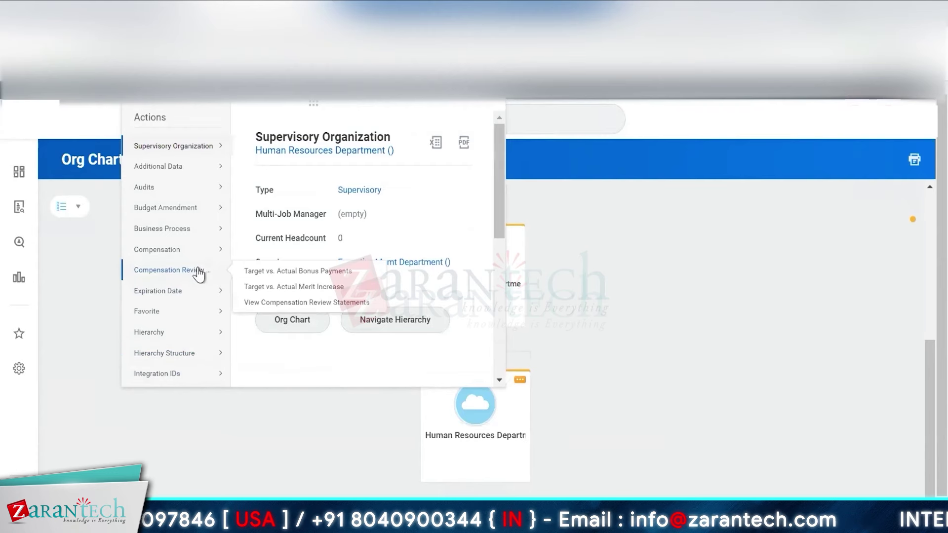
scroll(200, 352, "down", 5)
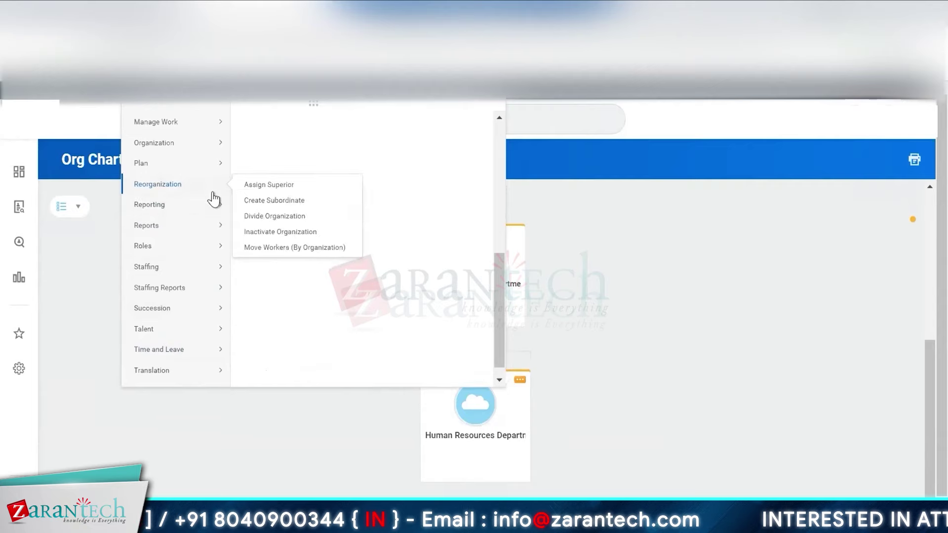
left_click(275, 216)
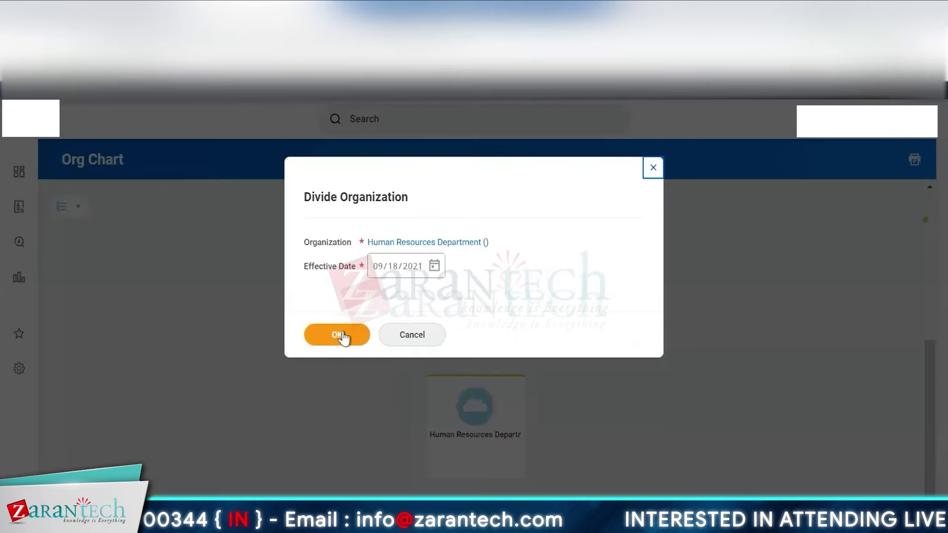
left_click(348, 338)
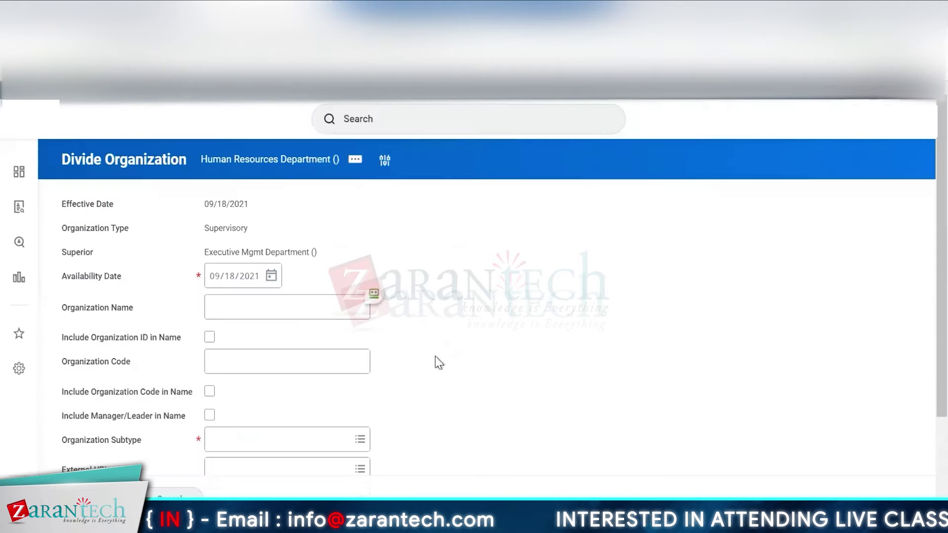
left_click(262, 308)
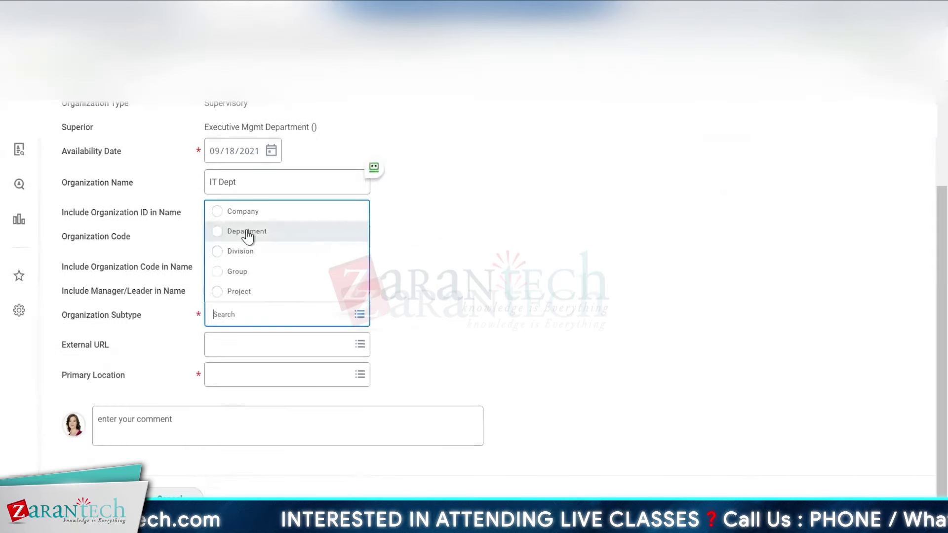
left_click(247, 231)
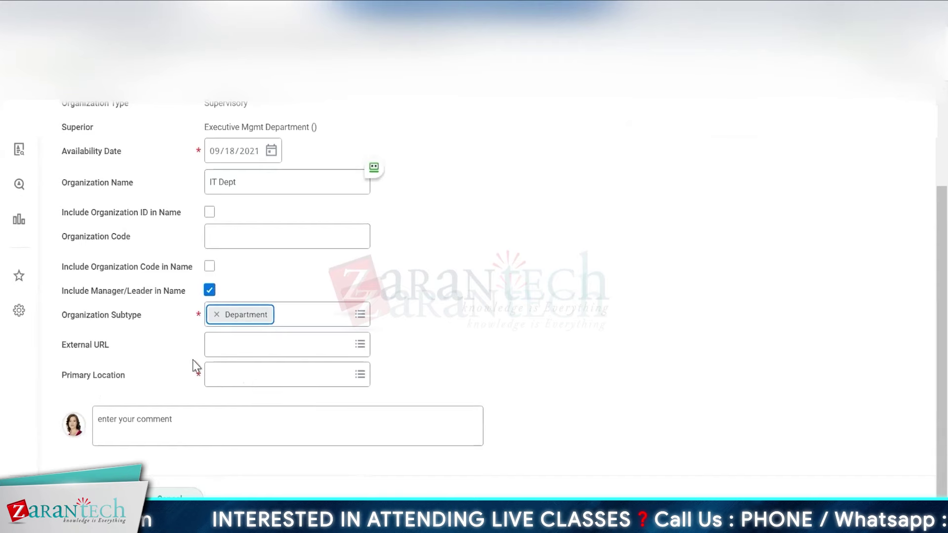
Search for and select IT Dept's required primary location, submit the division and dismiss the confirmation.
left_click(214, 378)
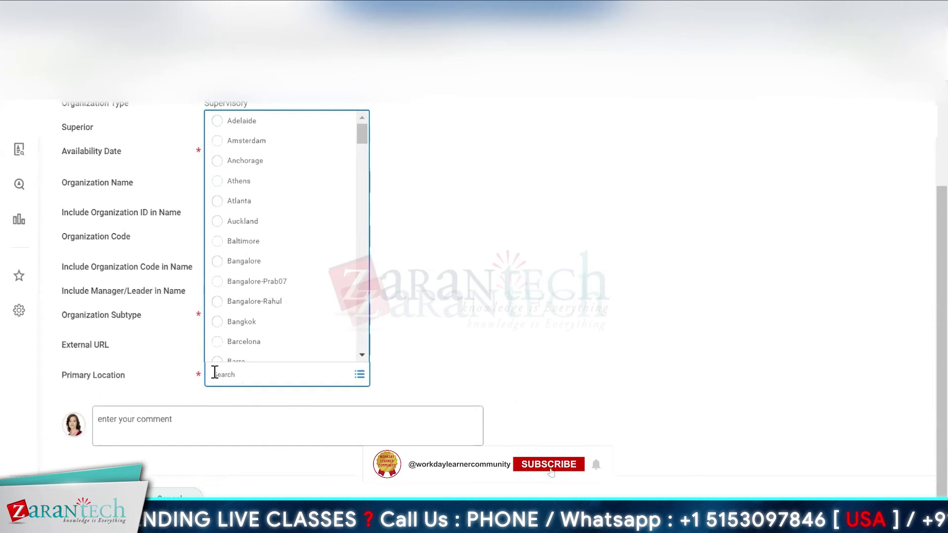
type("f")
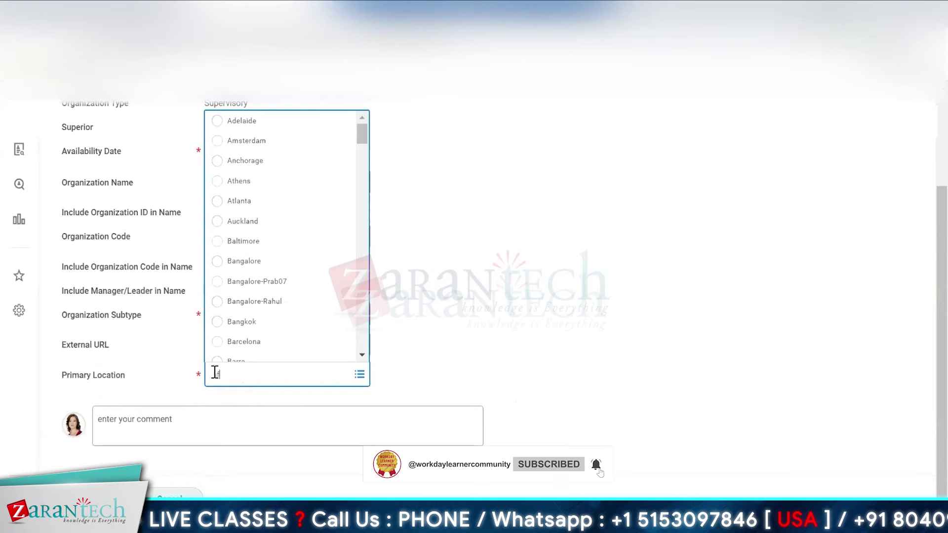
key("Return")
left_click(237, 351)
left_click(88, 465)
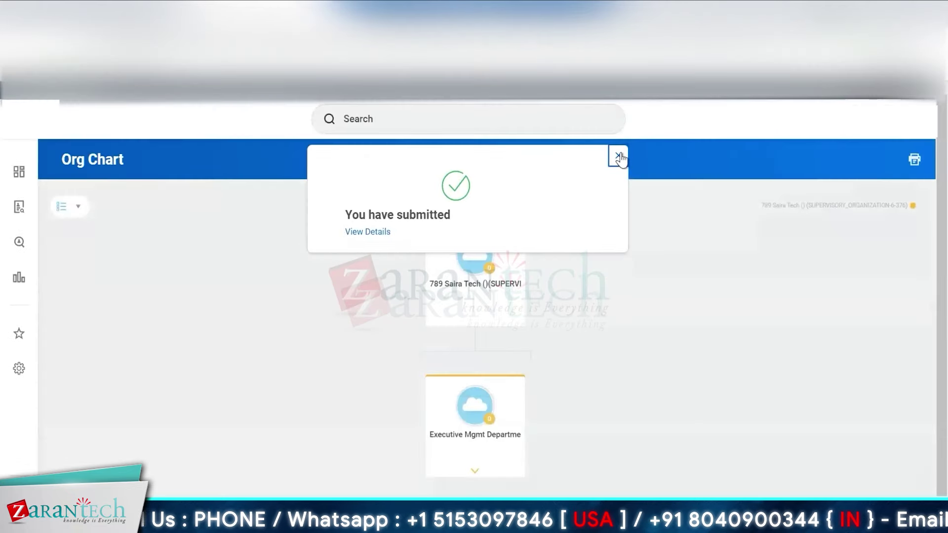
left_click(618, 155)
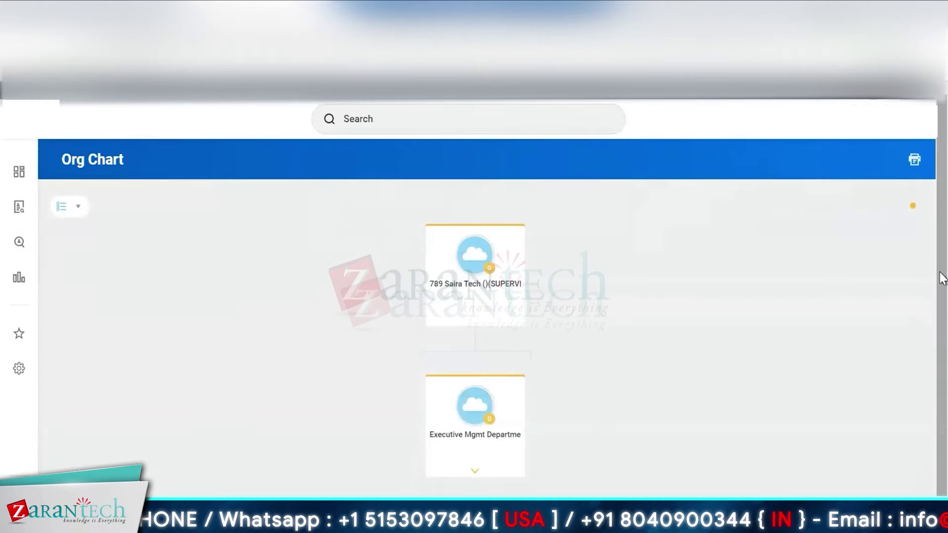
Create a Finance and Admin subordinate of subtype Department under Executive Mgmt Department, and display that level of the org chart.
left_click(461, 468)
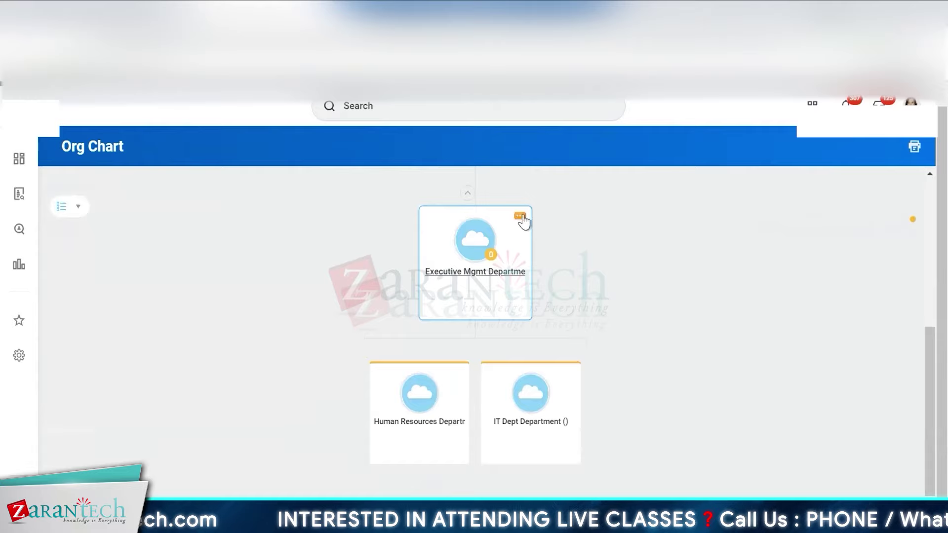
left_click(520, 219)
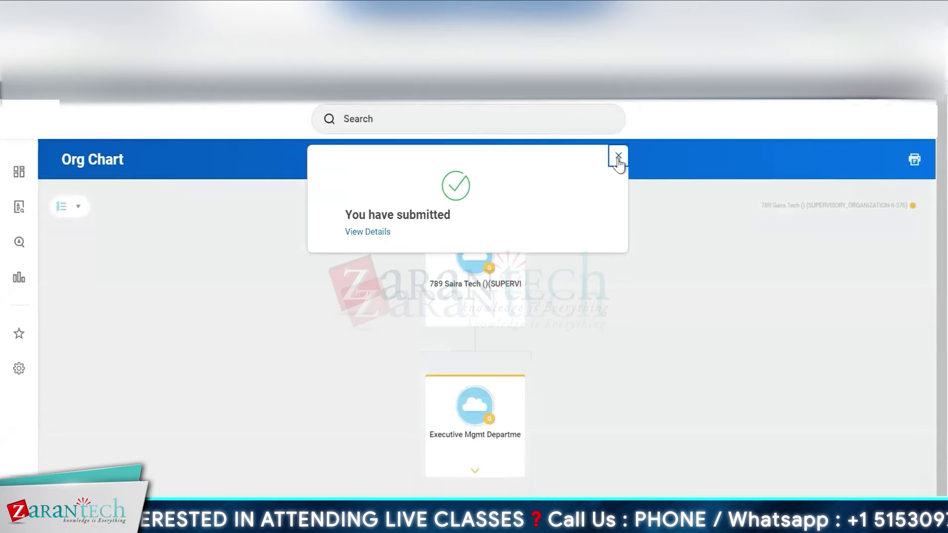
left_click(618, 157)
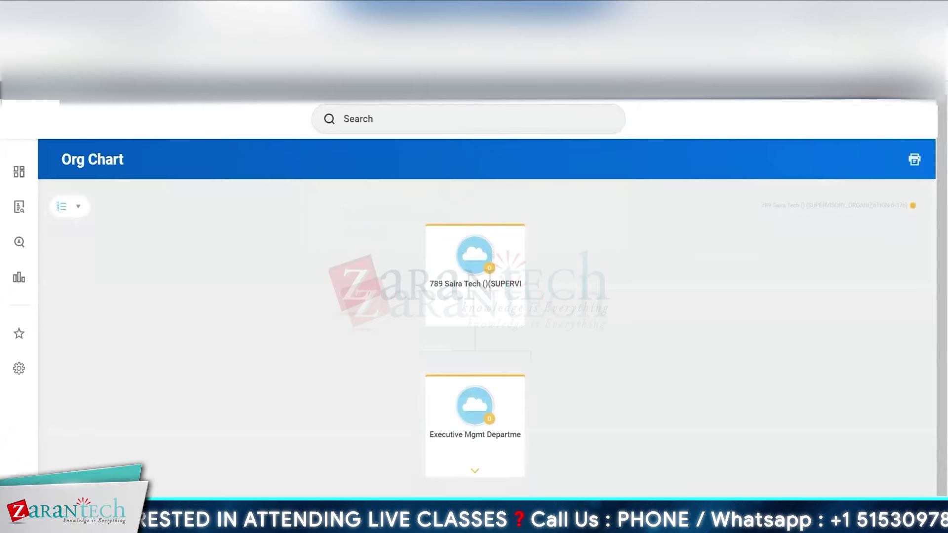
left_click(473, 473)
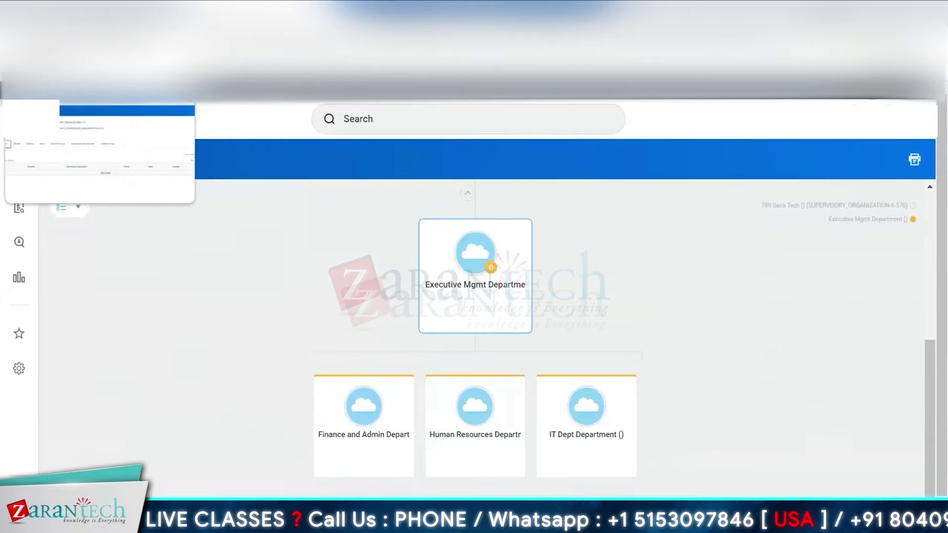
Open Finance and Admin Department from Executive Mgmt Department's subordinates and examine its details, primary location and role assignments.
left_click(89, 18)
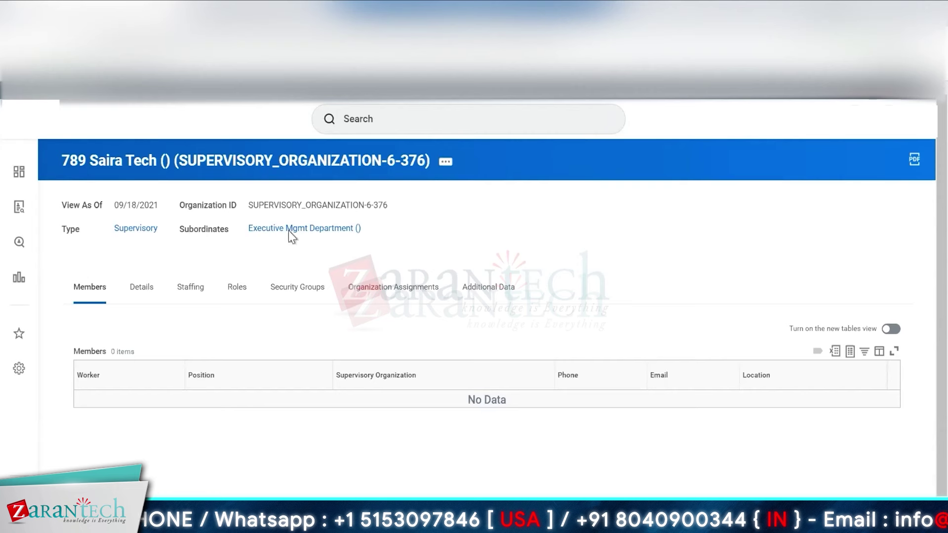
left_click(303, 230)
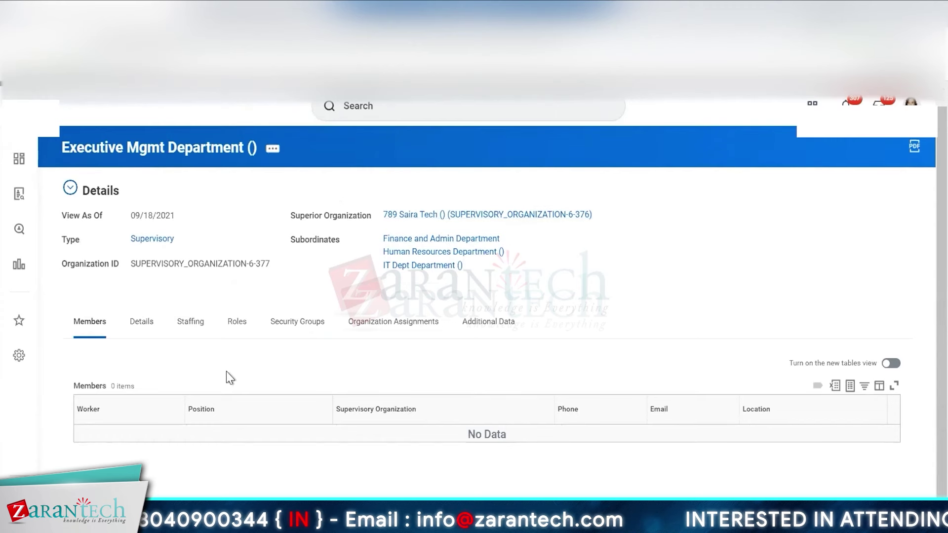
left_click(423, 239)
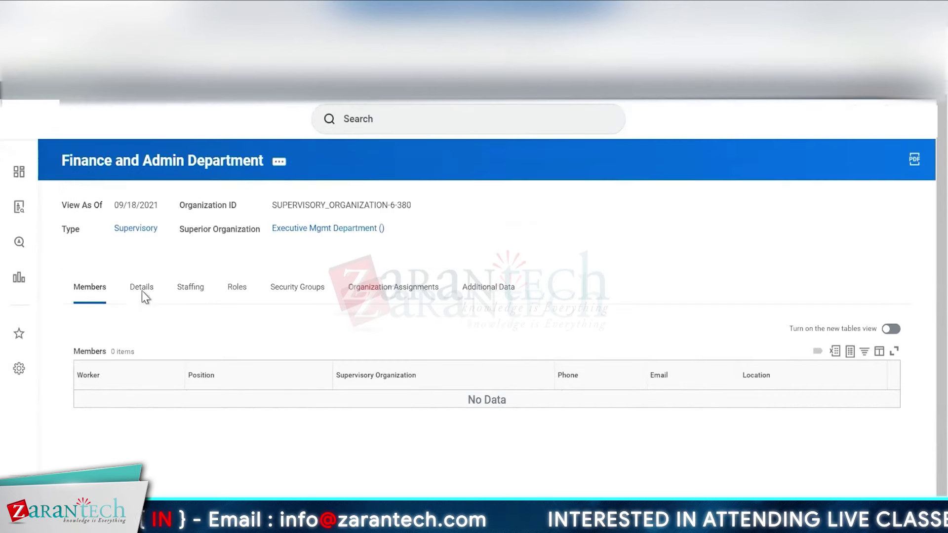
left_click(142, 287)
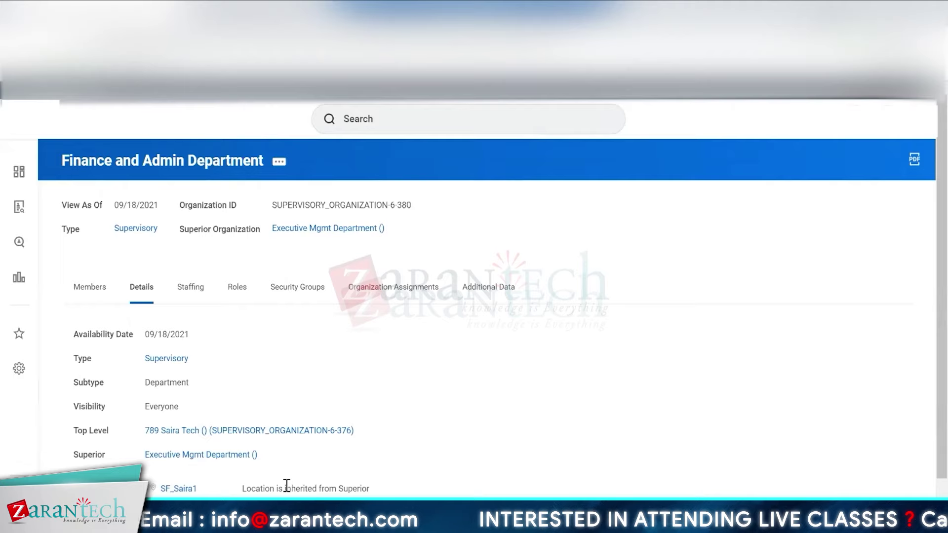
scroll(286, 486, "down", 1)
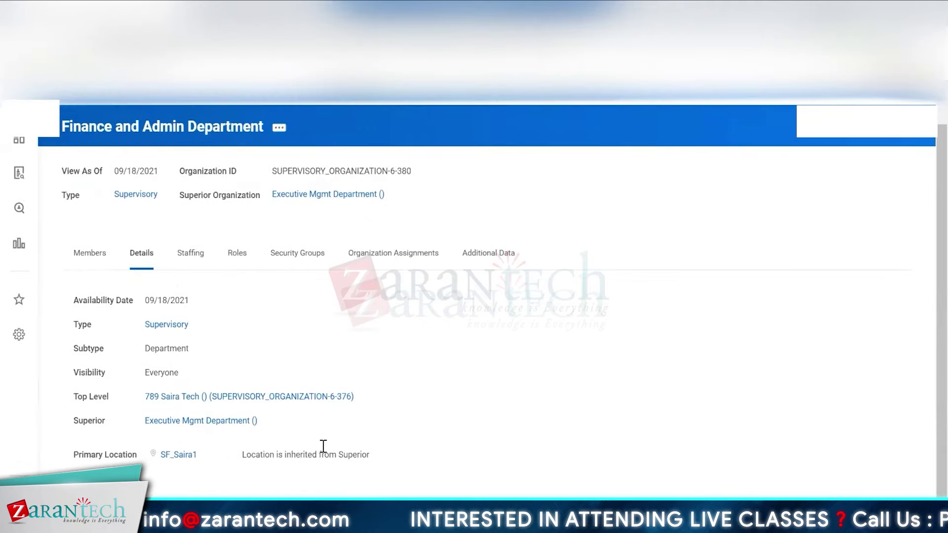
left_click(240, 260)
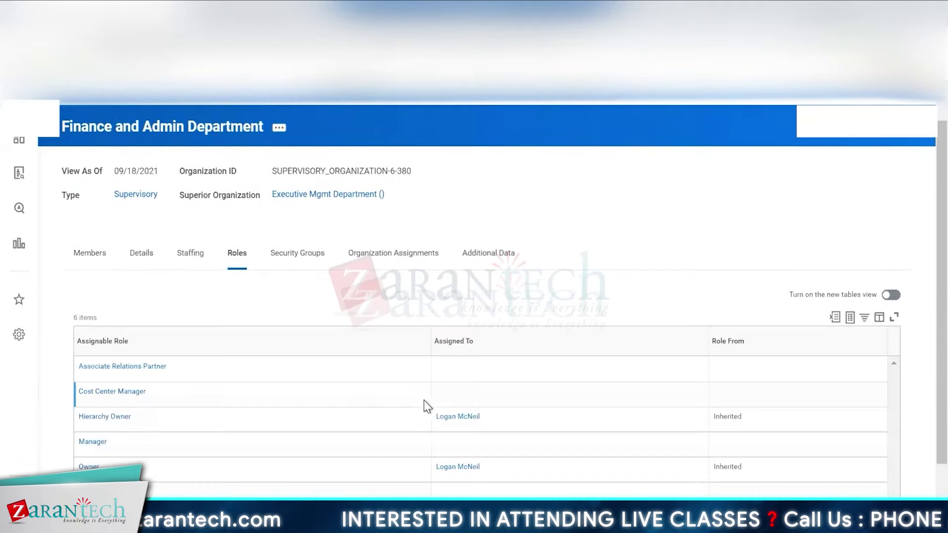
scroll(743, 436, "down", 1)
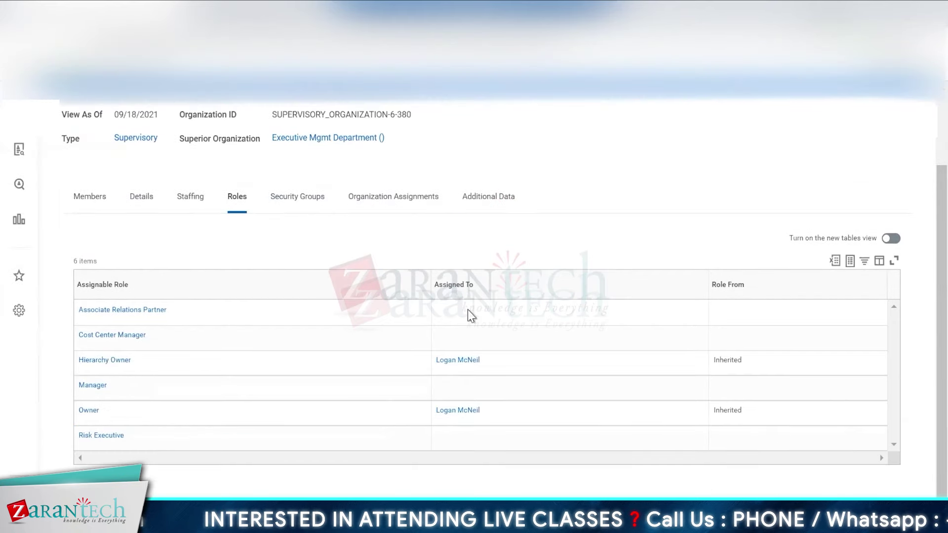
Examine IT Dept Department's summary and available related actions from its card in the org chart.
scroll(134, 212, "up", 2)
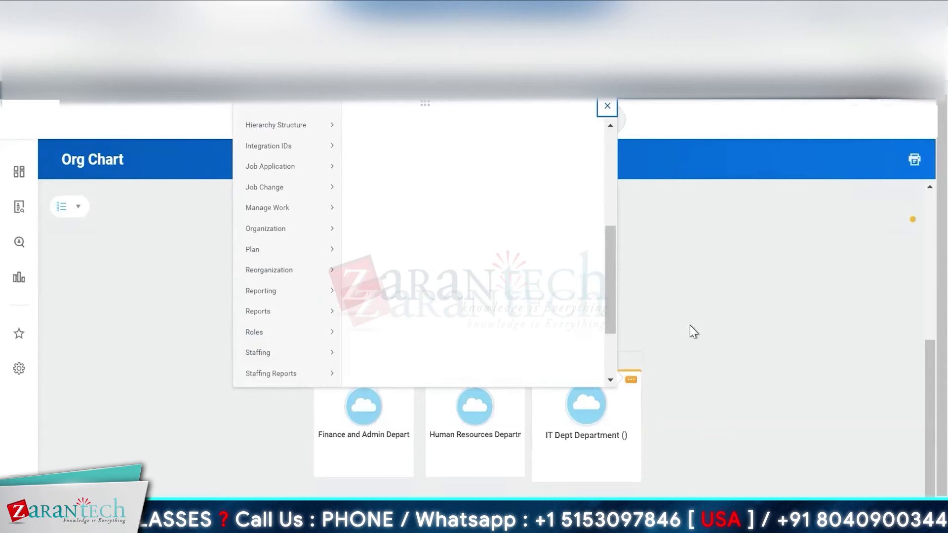
left_click(698, 337)
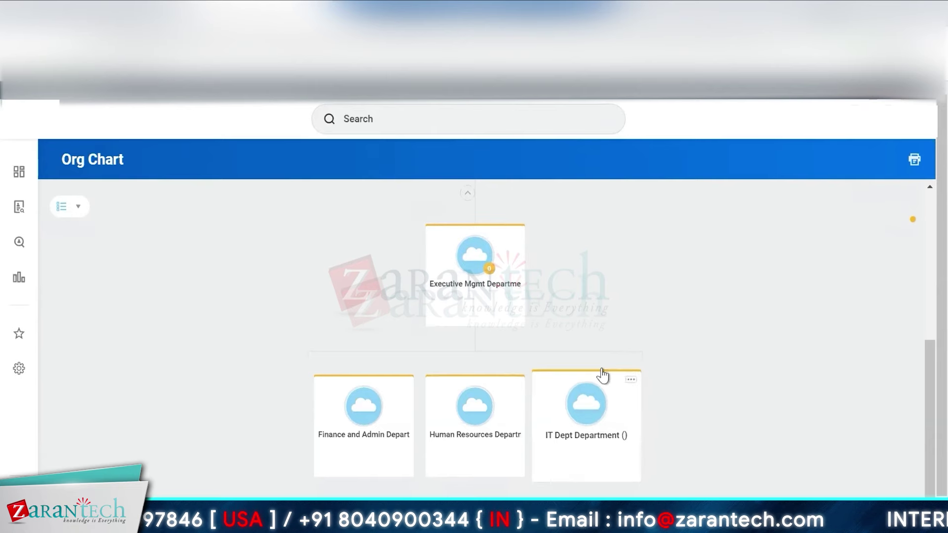
left_click(634, 382)
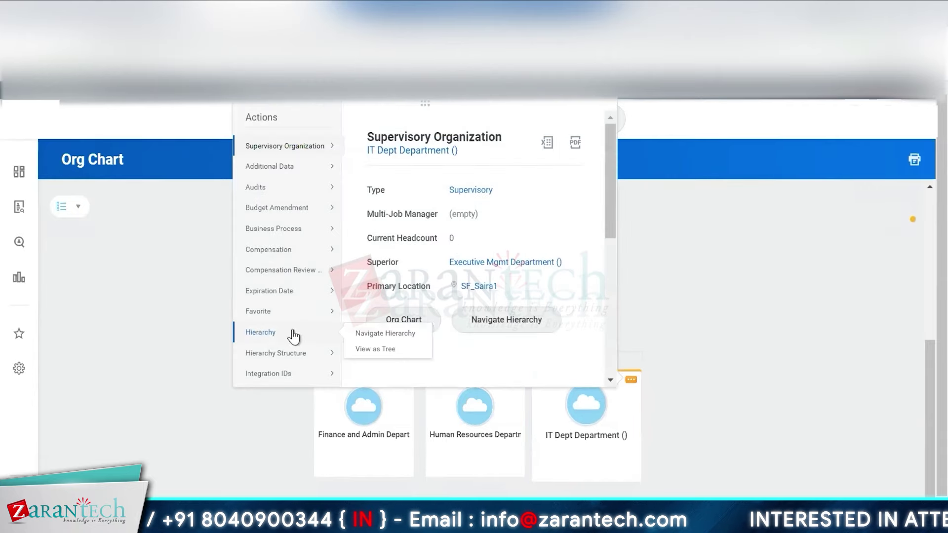
mouse_move(309, 366)
scroll(310, 366, "down", 2)
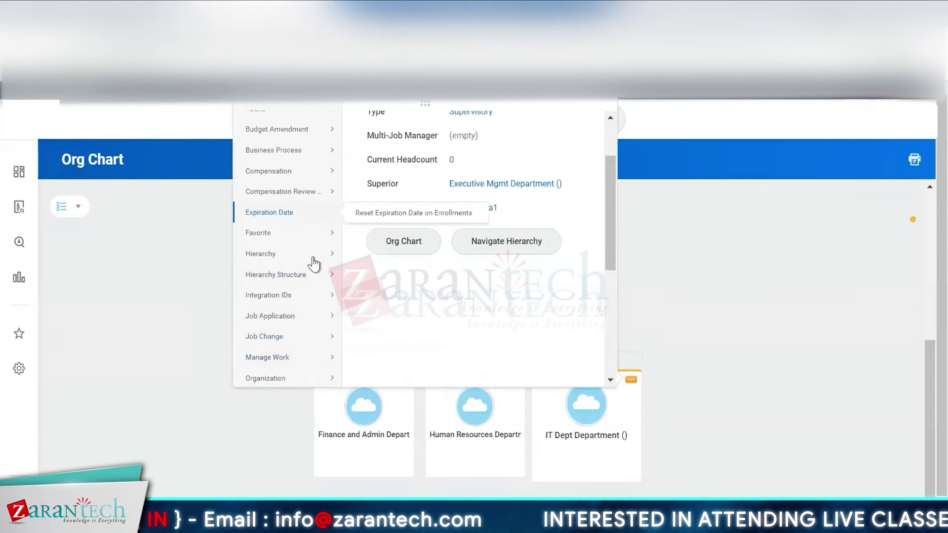
mouse_move(306, 281)
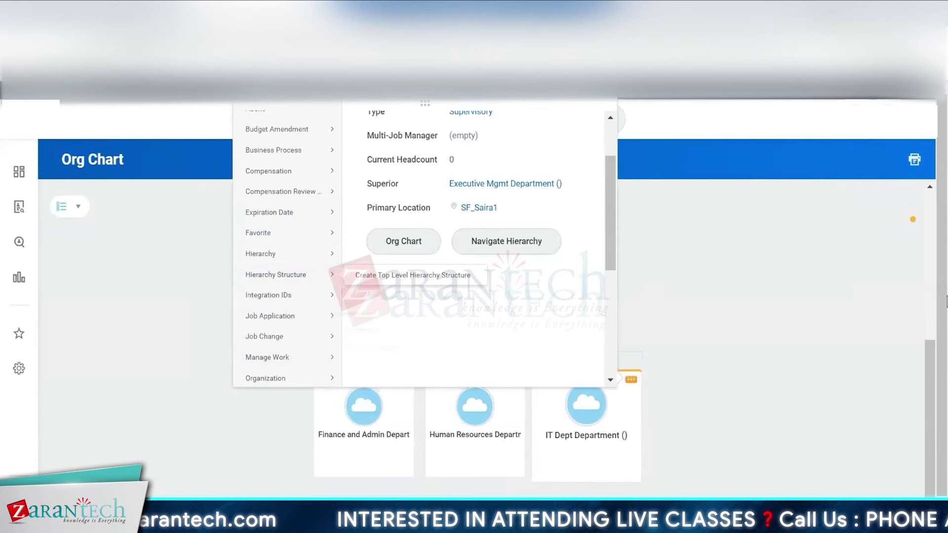
left_click_drag(931, 359, 933, 217)
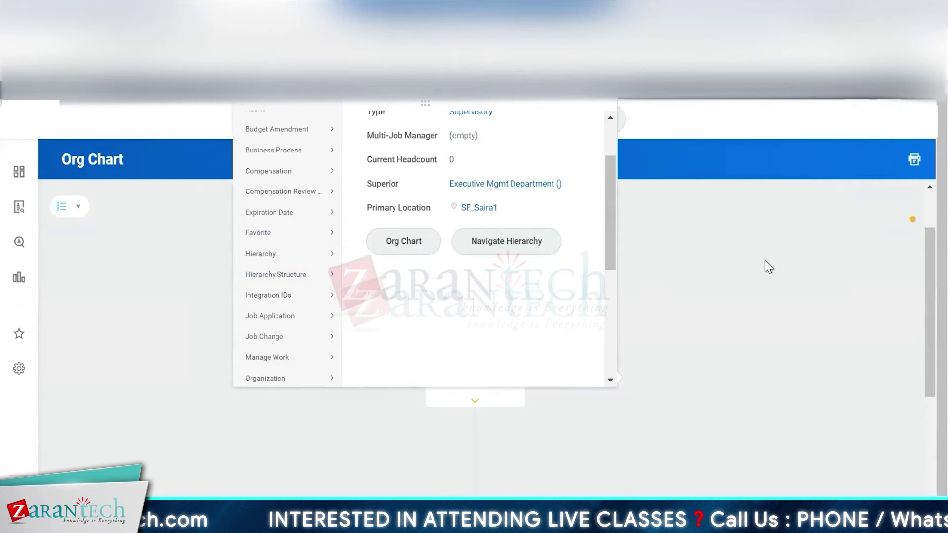
left_click(625, 264)
left_click_drag(928, 302, 922, 418)
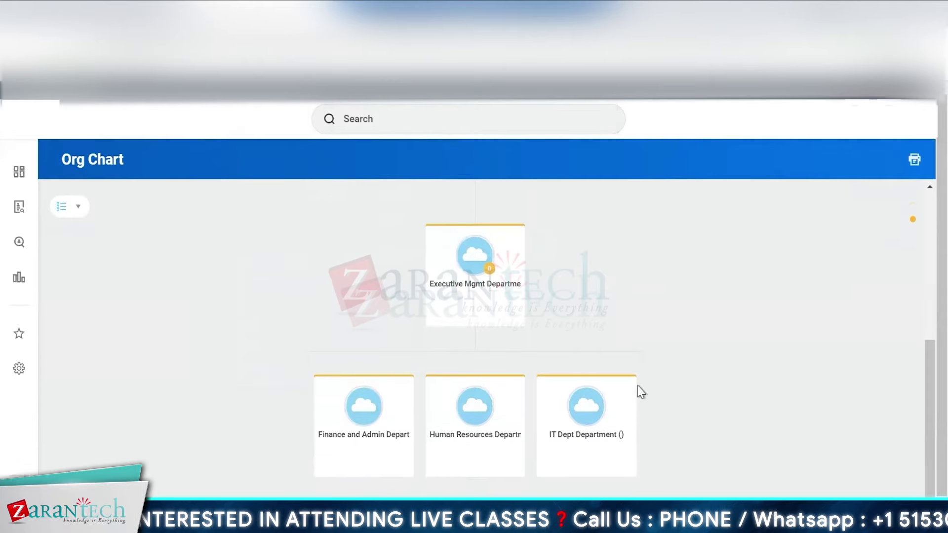
mouse_move(630, 393)
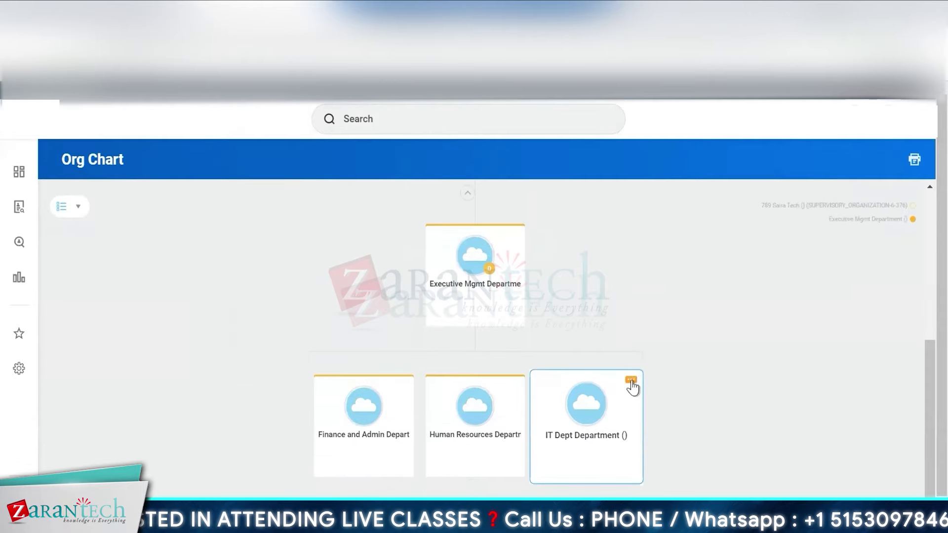
left_click(631, 381)
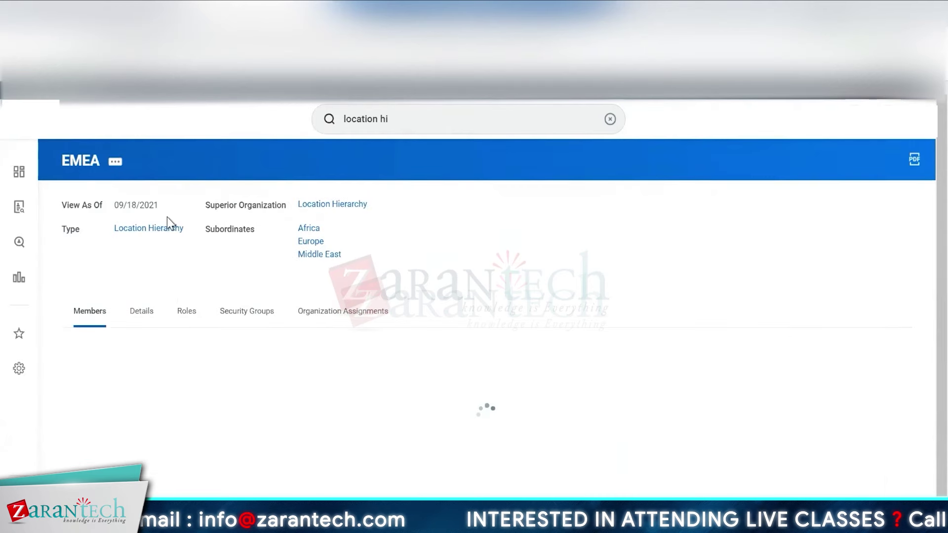
Return from EMEA to Location Hierarchy, drill through North America and United States to USA - Northeast US, and examine its locations.
key("alt+Left")
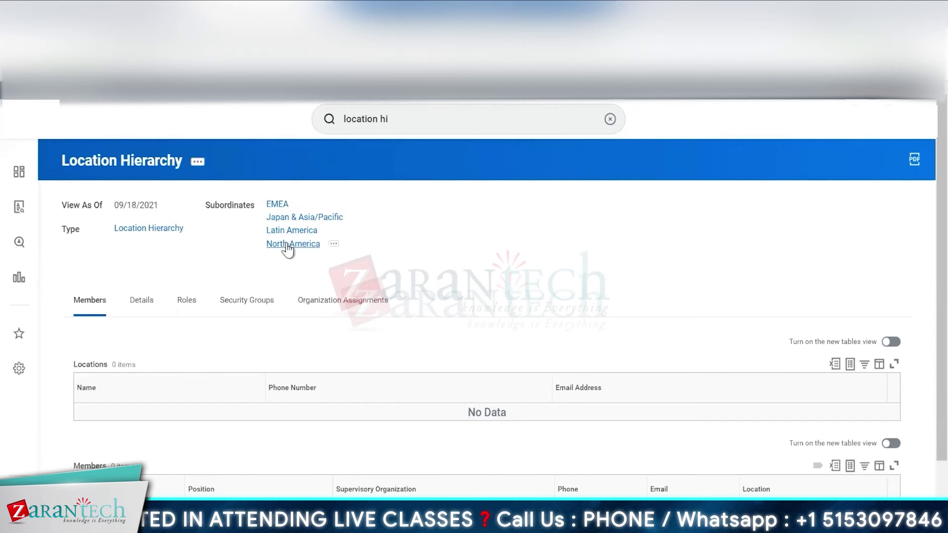
left_click(341, 246)
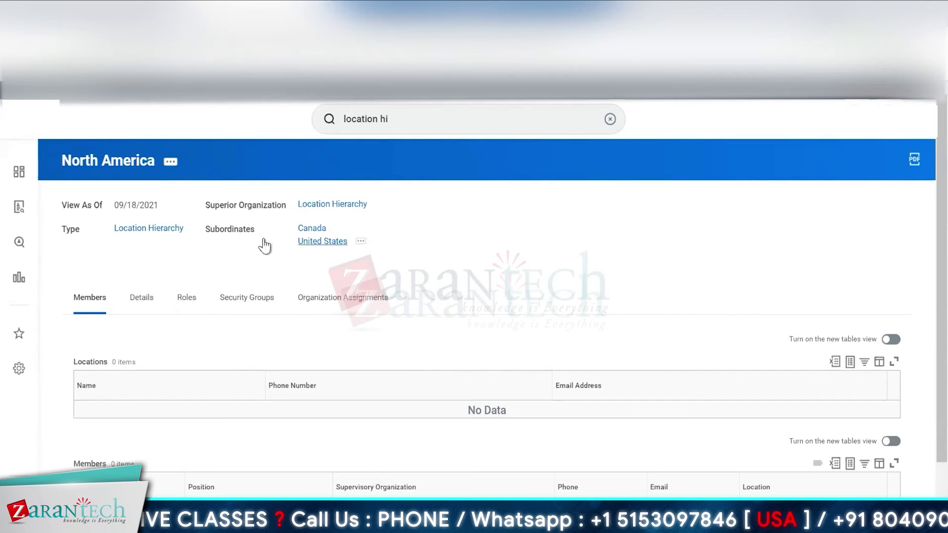
left_click(316, 242)
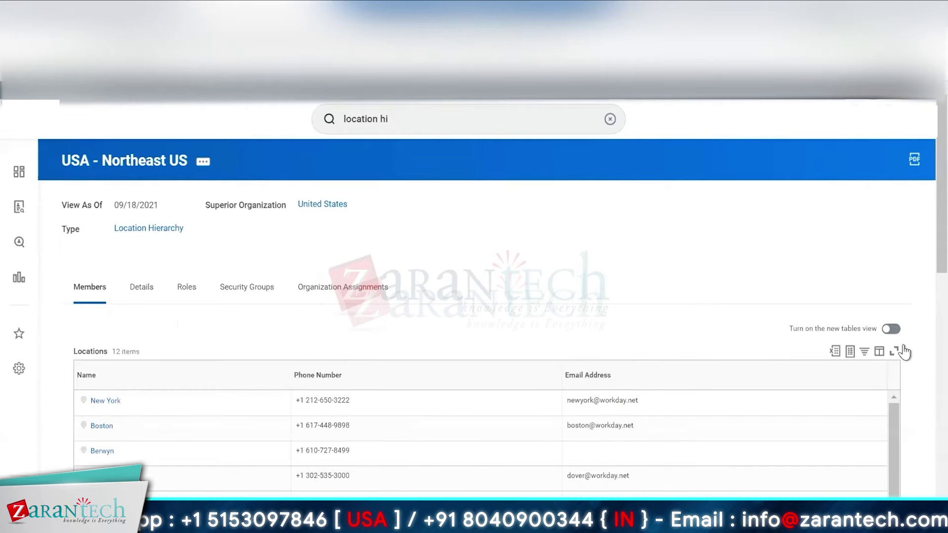
left_click_drag(940, 265, 944, 484)
scroll(942, 296, "down", 1)
scroll(927, 205, "up", 10)
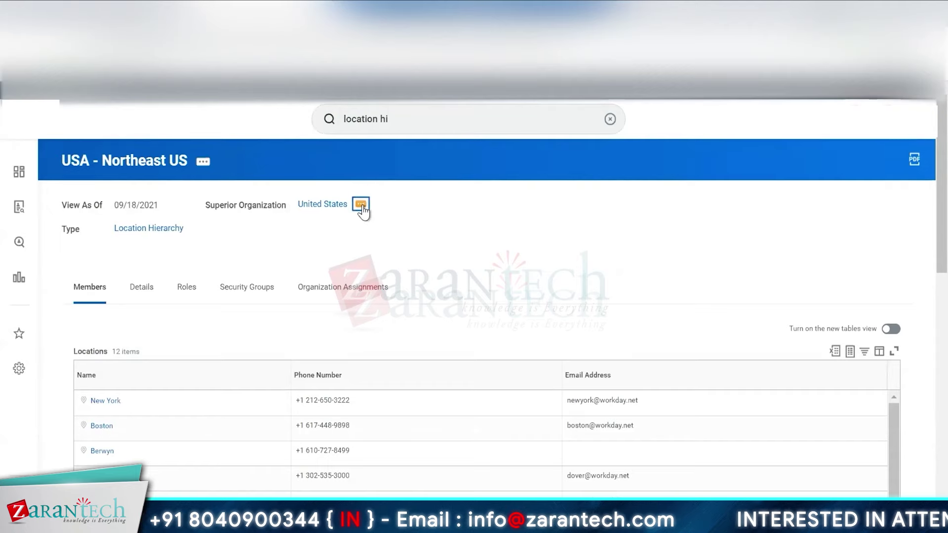
Display the org chart of the superior organization United States and move up through North America to its superior level.
left_click(361, 205)
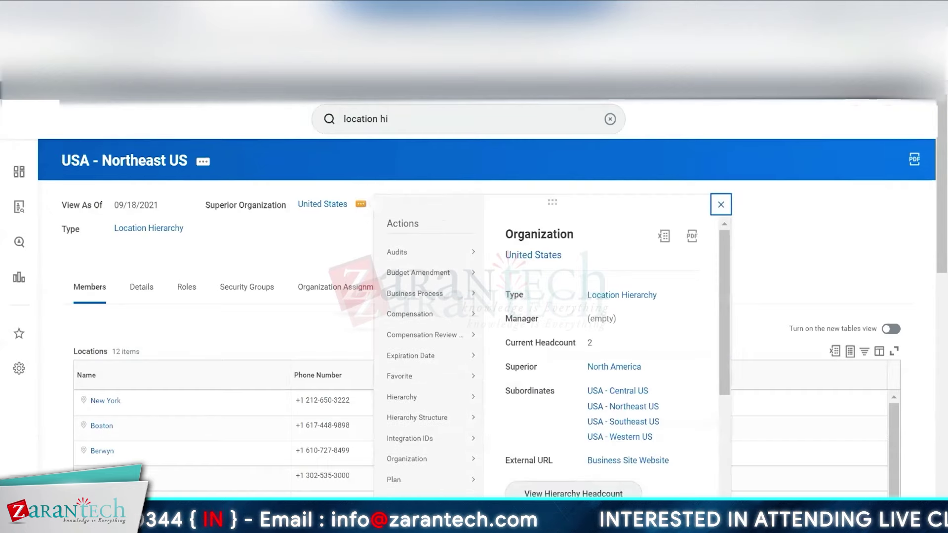
left_click_drag(725, 388, 726, 444)
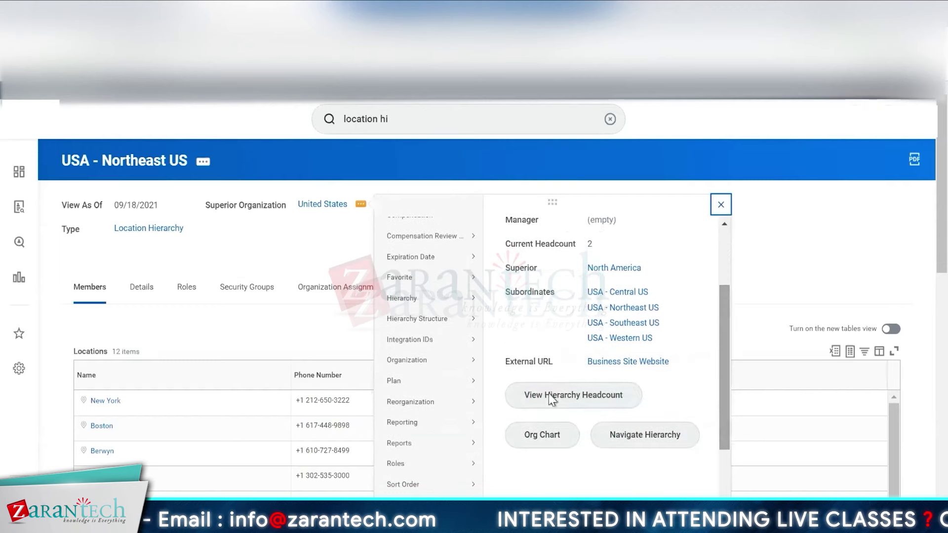
left_click(537, 437)
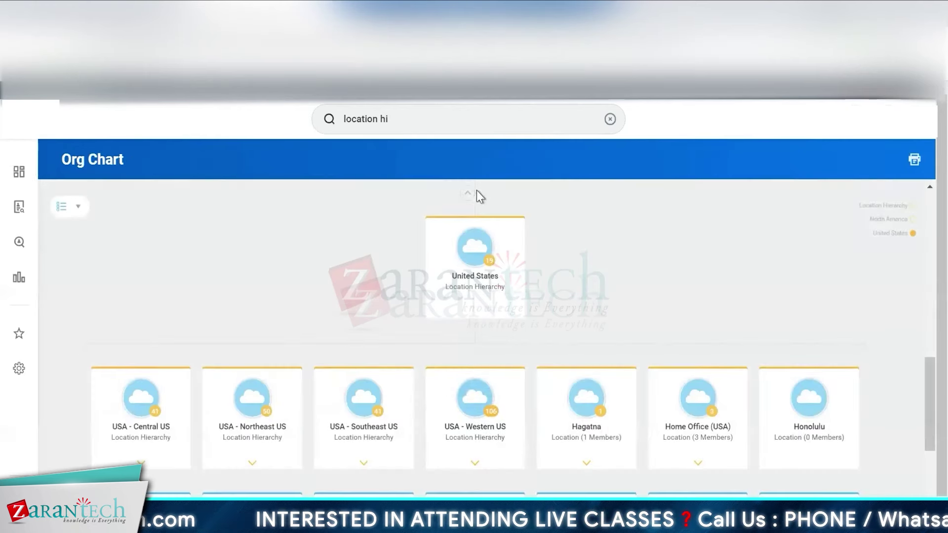
left_click(467, 195)
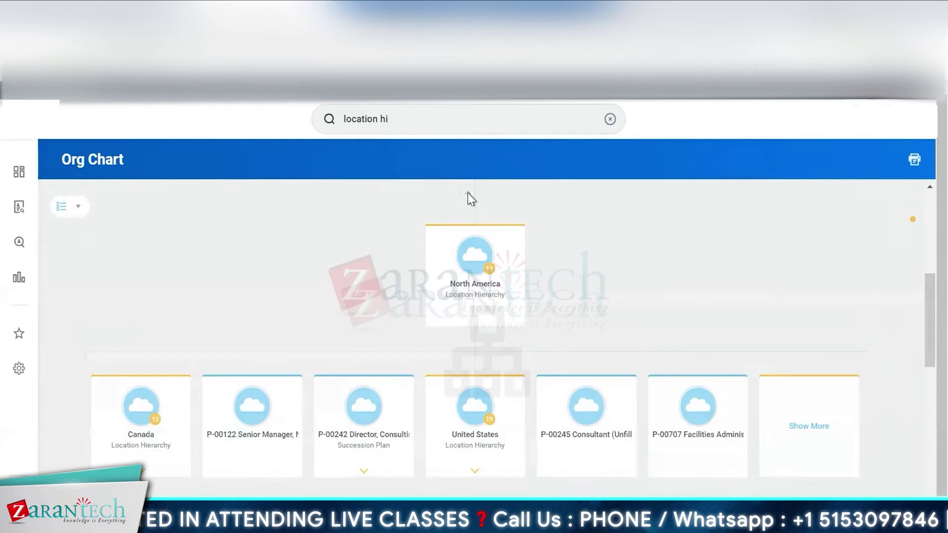
left_click(468, 194)
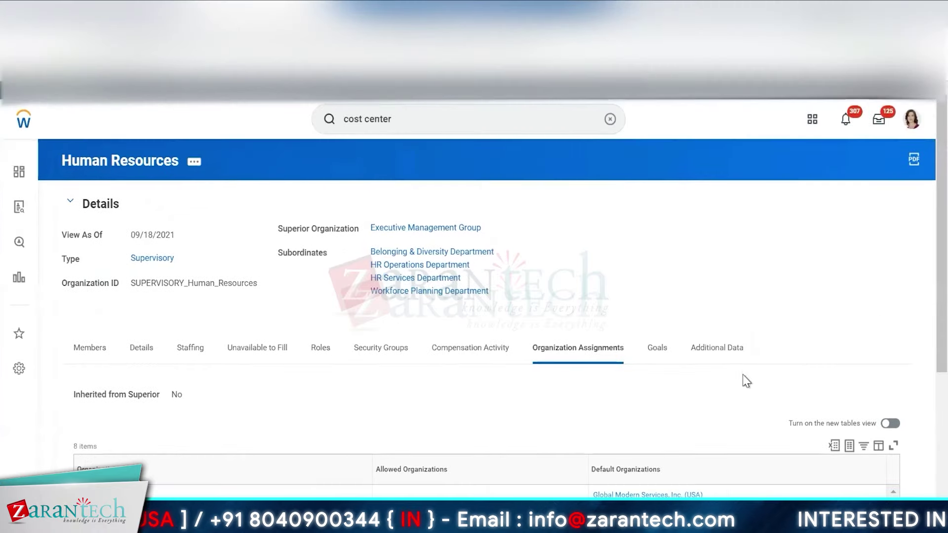
From Human Resources' organization assignments, open the default cost center 40000 Office of CHROOOO, examine its members and details, and return.
scroll(742, 374, "down", 3)
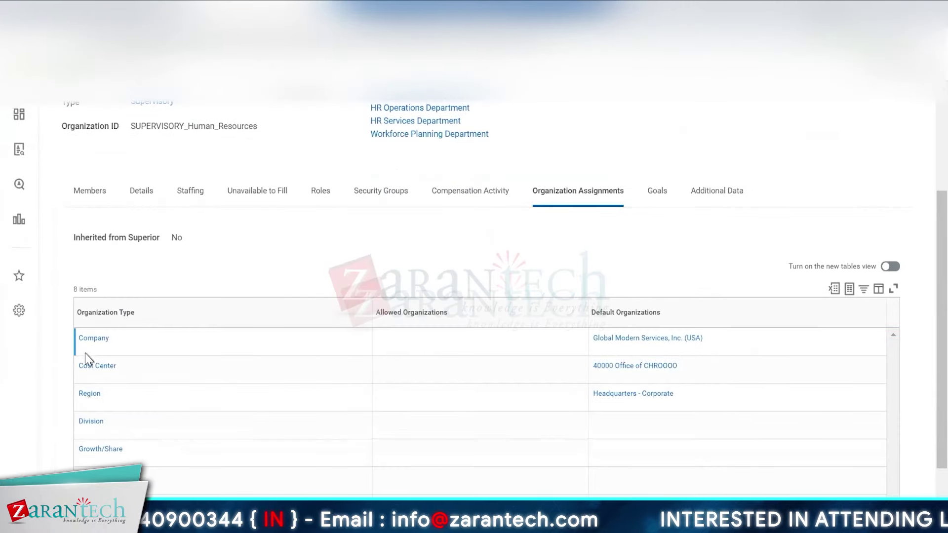
left_click(630, 375)
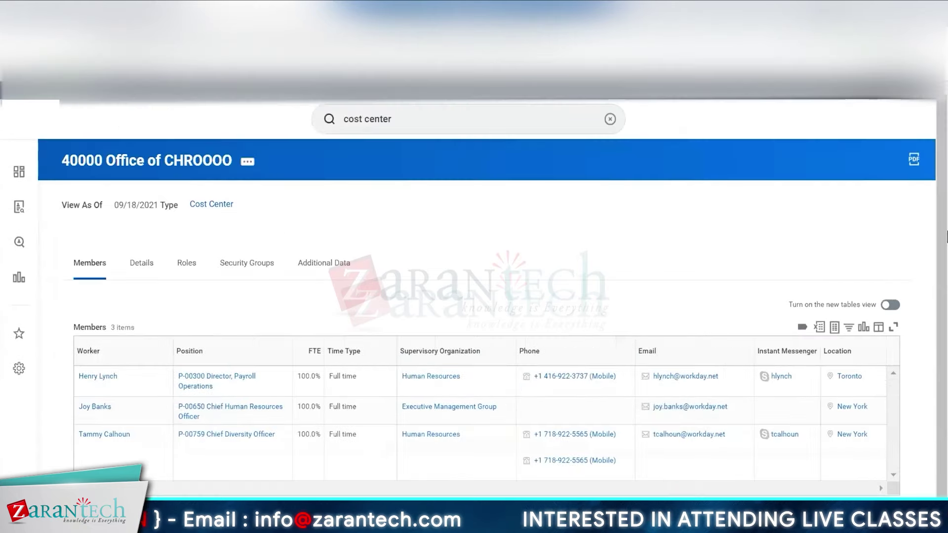
scroll(148, 276, "down", 1)
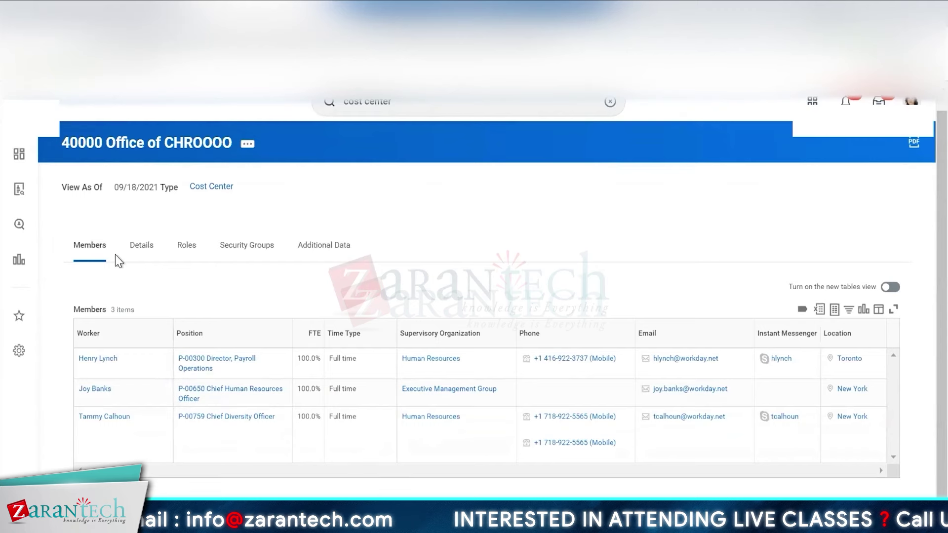
left_click(141, 246)
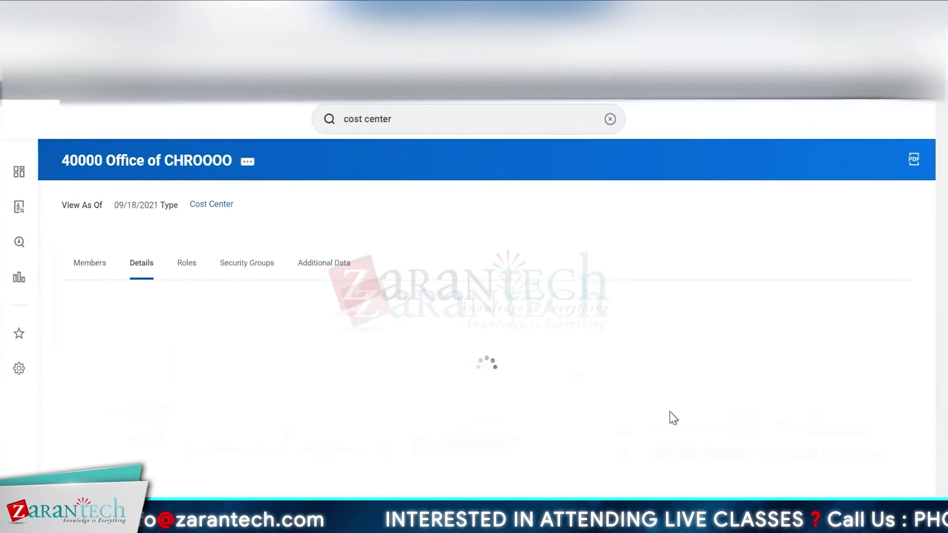
scroll(945, 326, "down", 3)
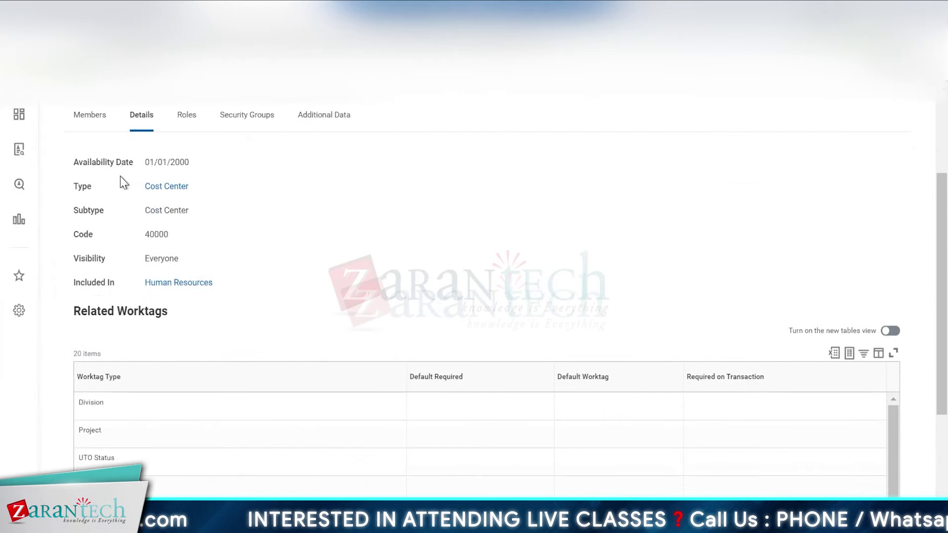
scroll(96, 210, "up", 2)
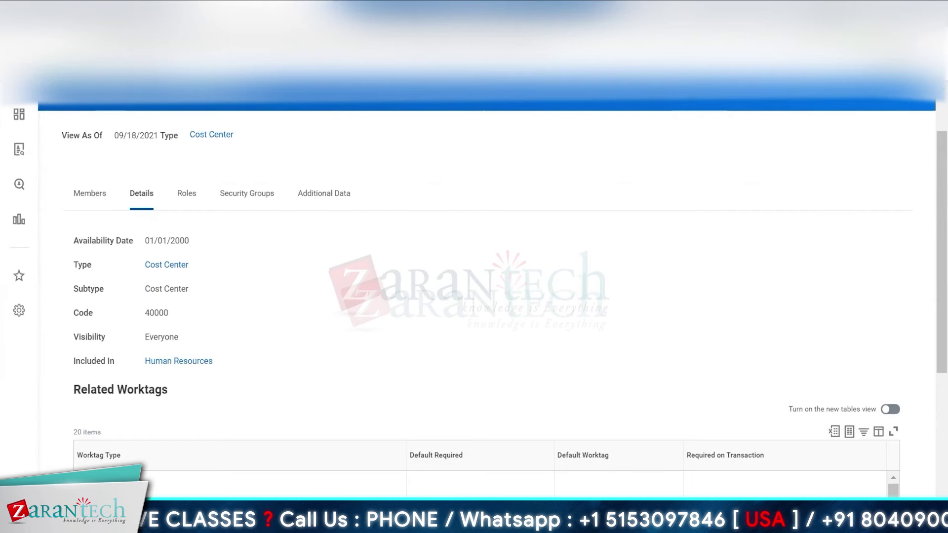
key("alt+Left")
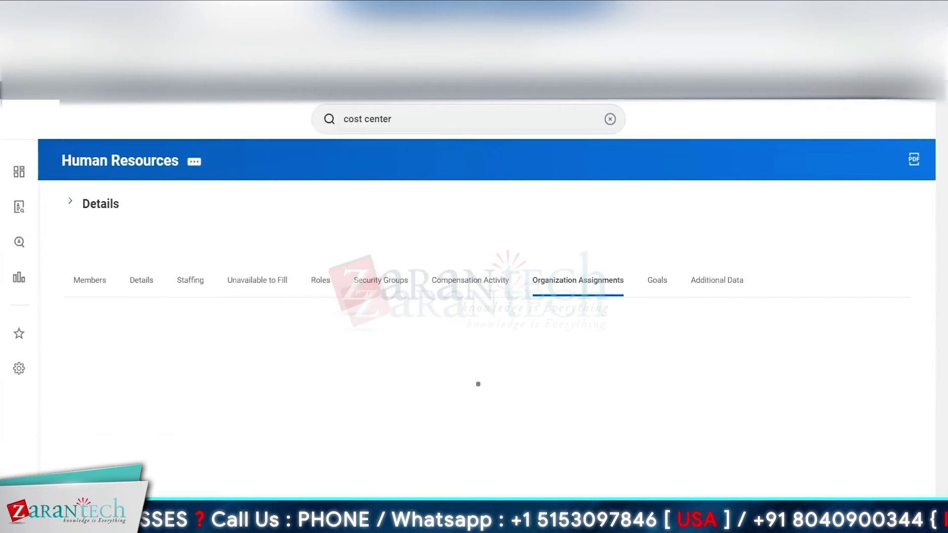